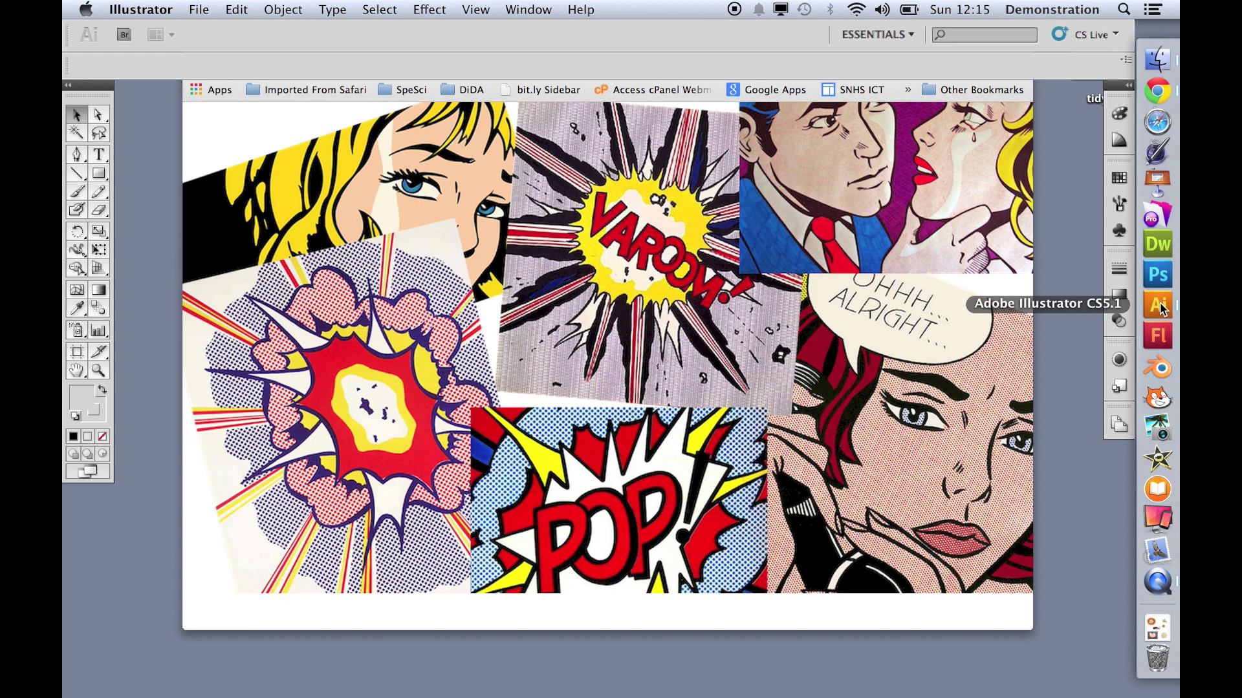
- Create a new document 20 cm wide by 16 cm, keeping centimetre units
{"action": "left_click", "coordinate": [199, 10]}
{"action": "left_click", "coordinate": [219, 31]}
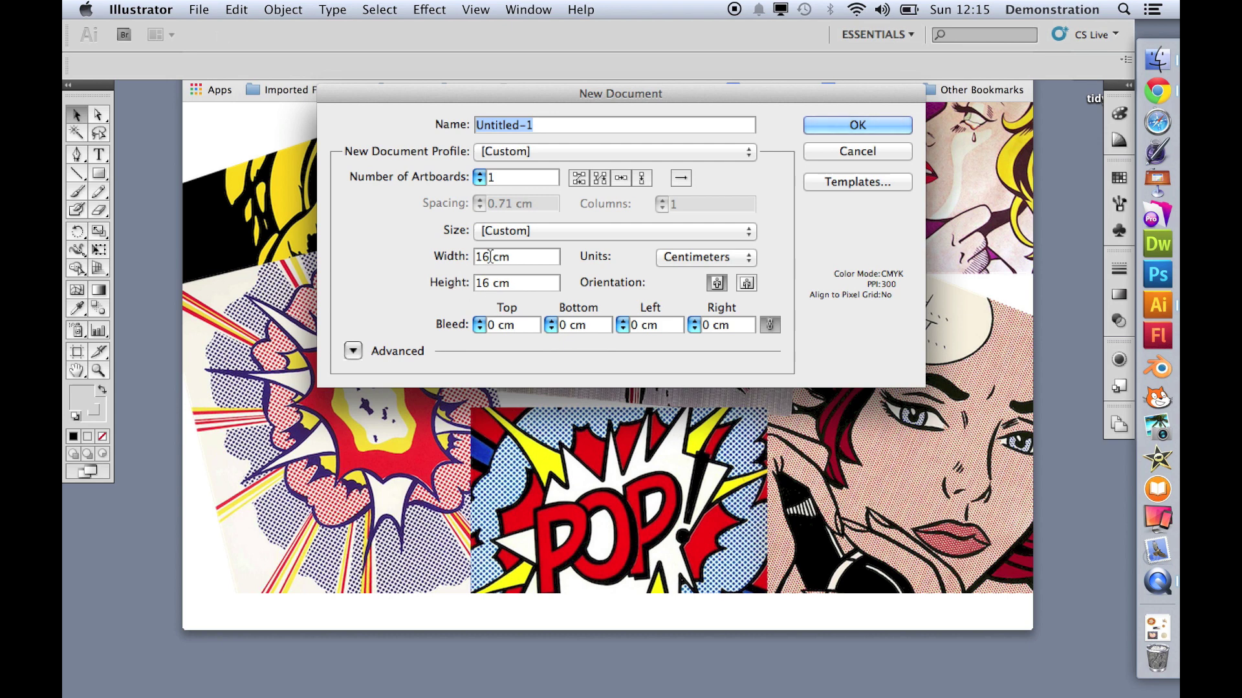
{"action": "double_click", "coordinate": [489, 257]}
{"action": "type", "text": "20"}
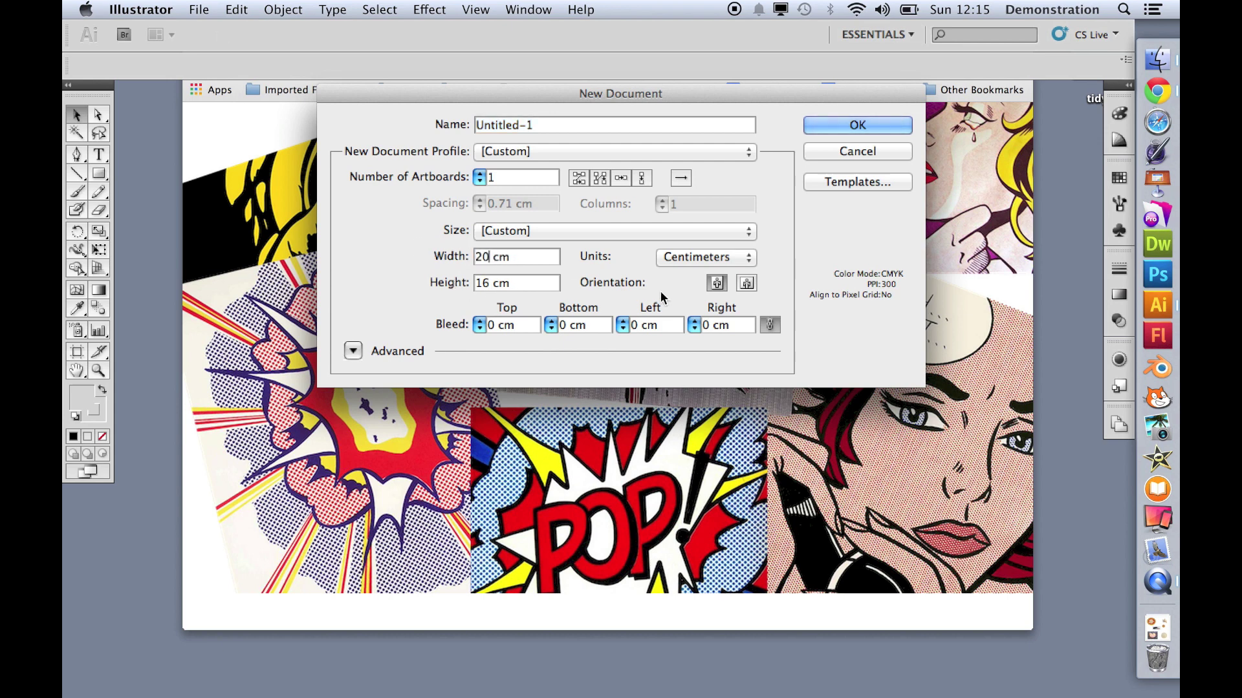
{"action": "left_click", "coordinate": [694, 257]}
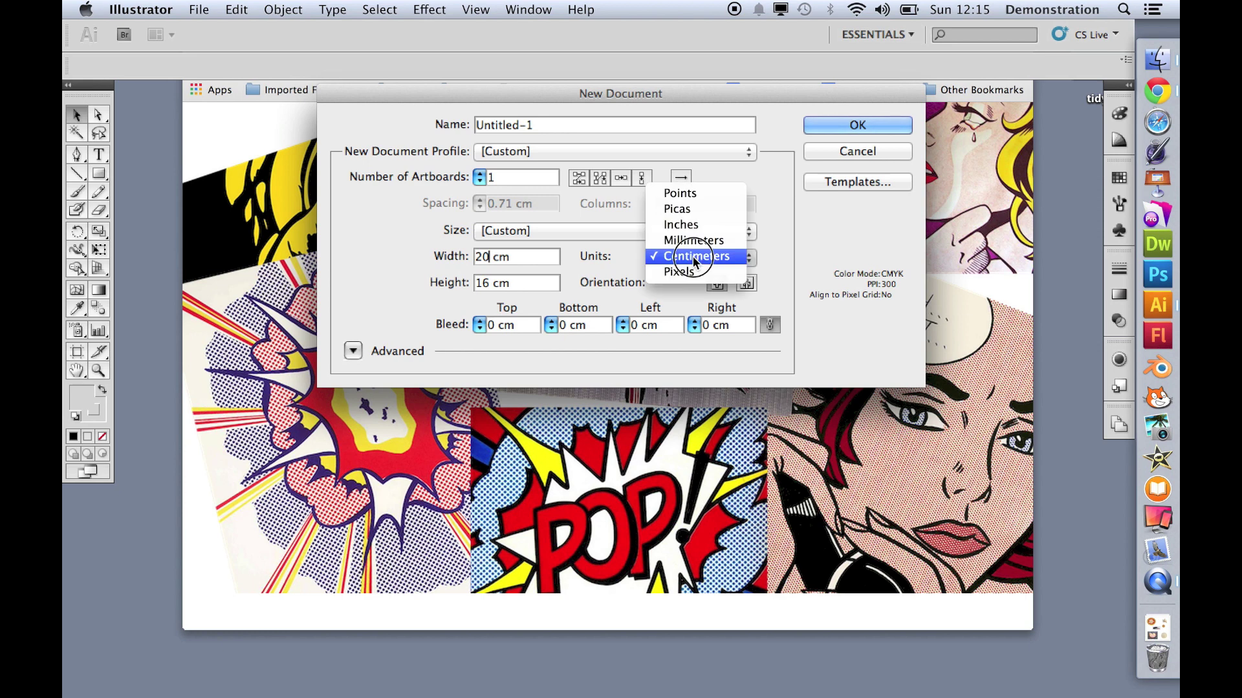
{"action": "left_click", "coordinate": [681, 272]}
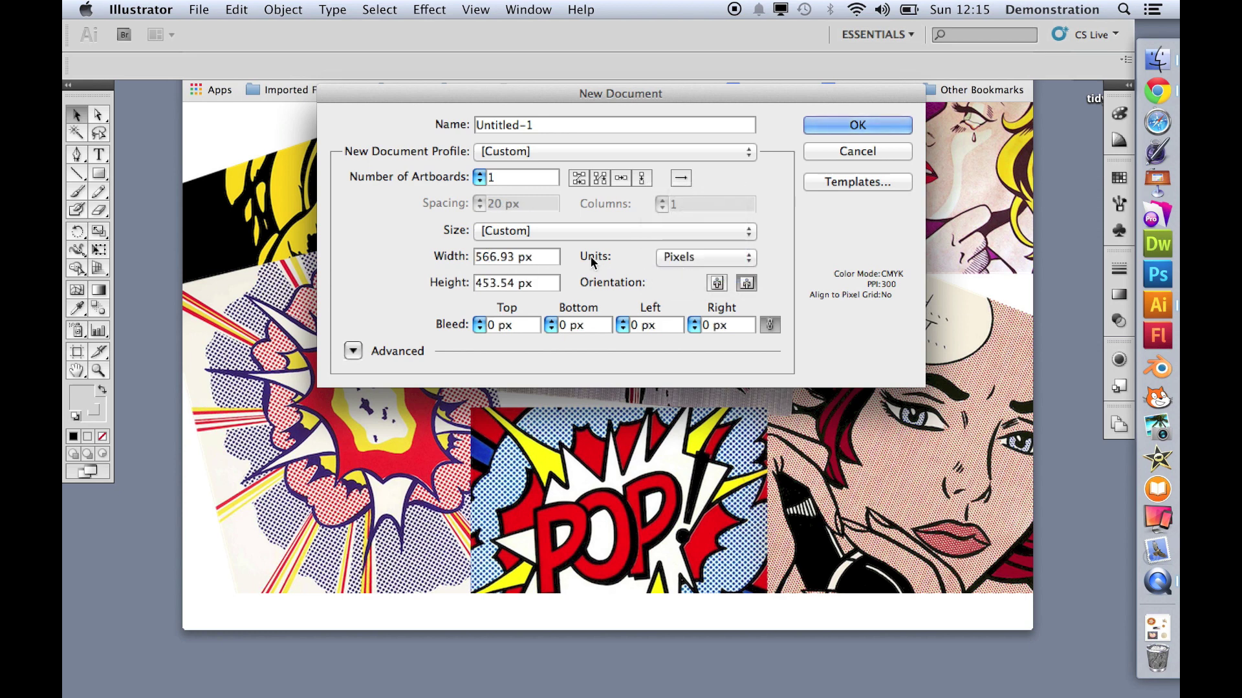
{"action": "left_click", "coordinate": [693, 264]}
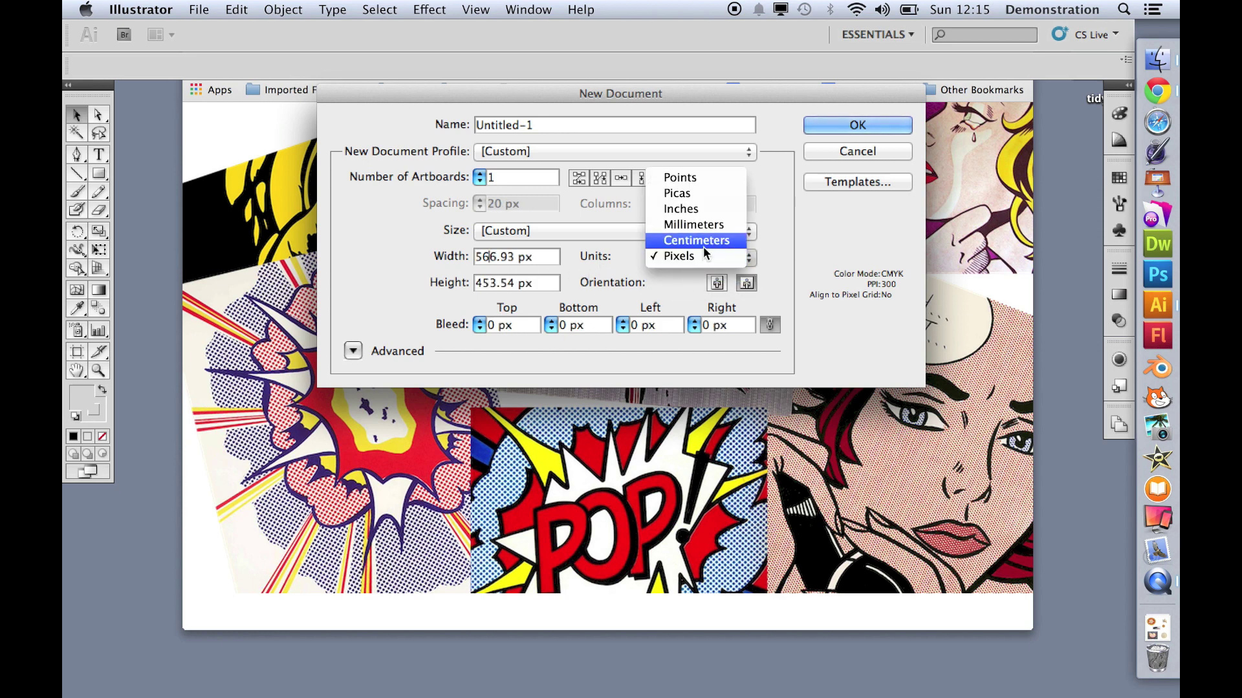
{"action": "left_click", "coordinate": [702, 242]}
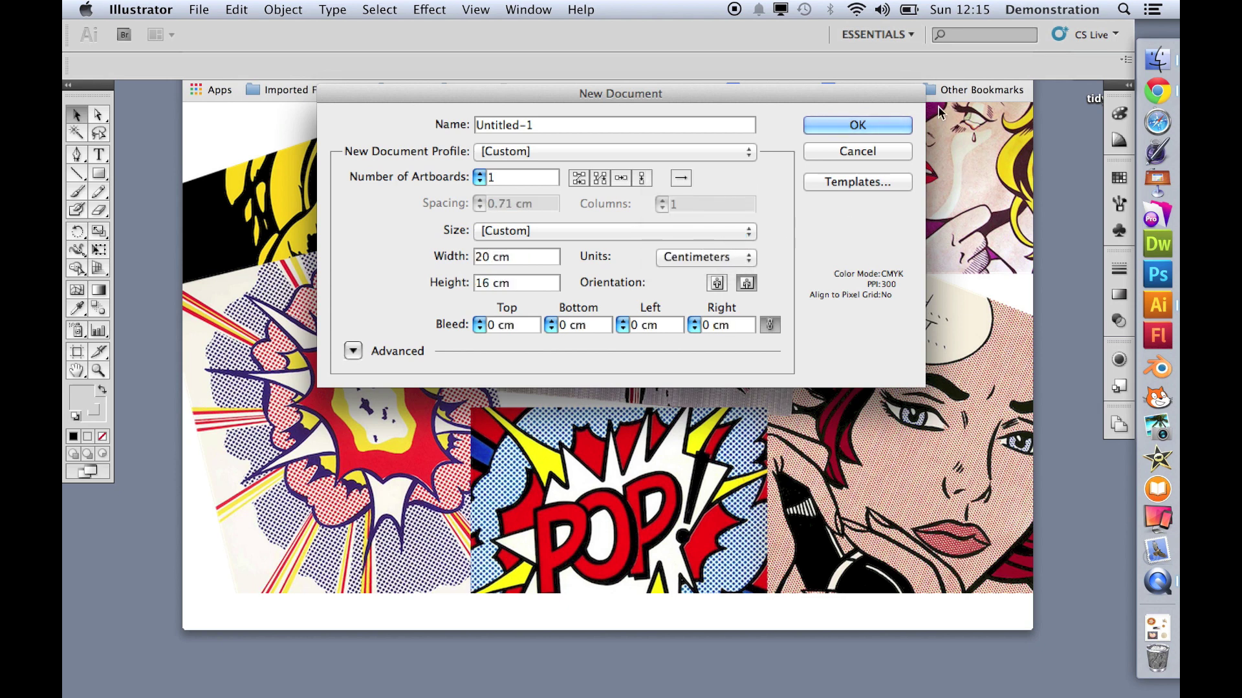
{"action": "left_click", "coordinate": [848, 128]}
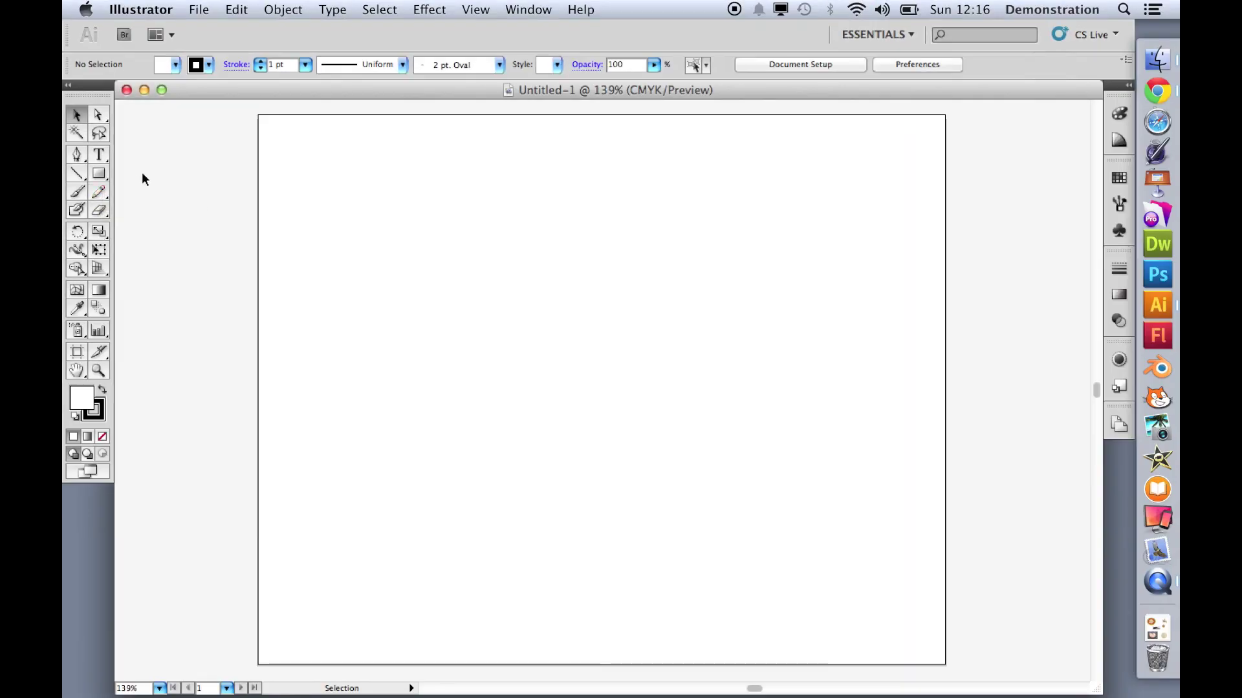
- Draw a closed eight-point polygon with the Pen tool, with an inward notch on its left side
{"action": "left_click", "coordinate": [77, 155]}
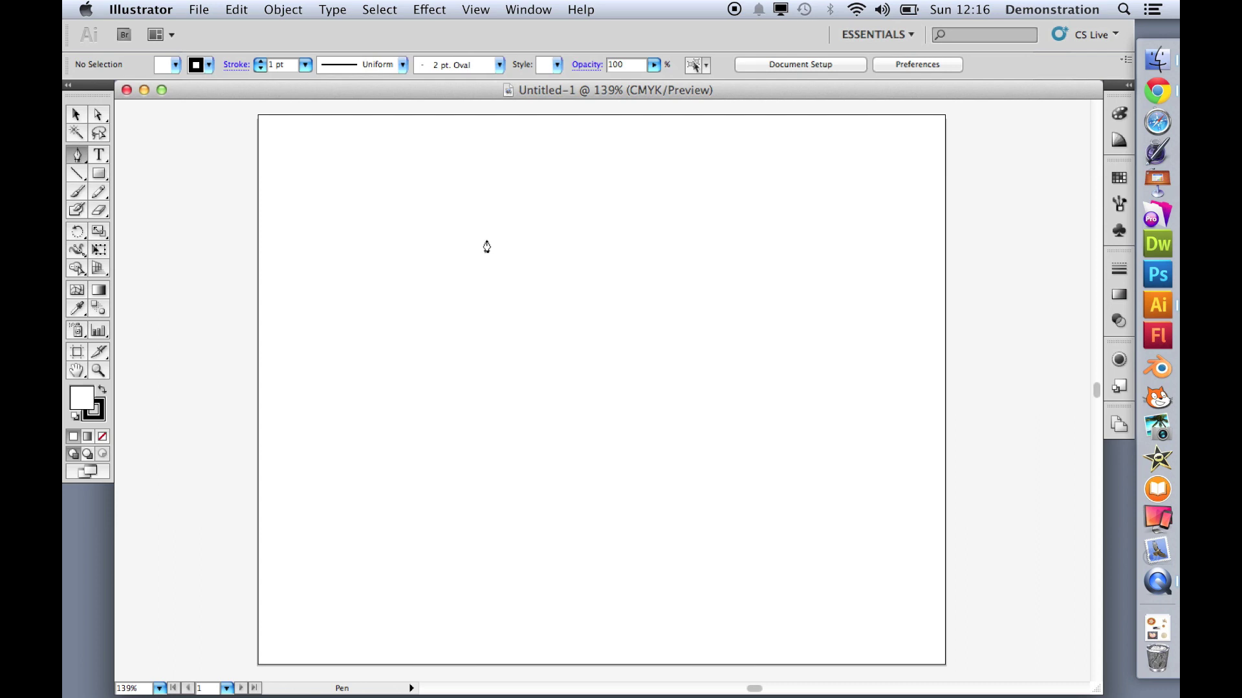
{"action": "left_click", "coordinate": [400, 185]}
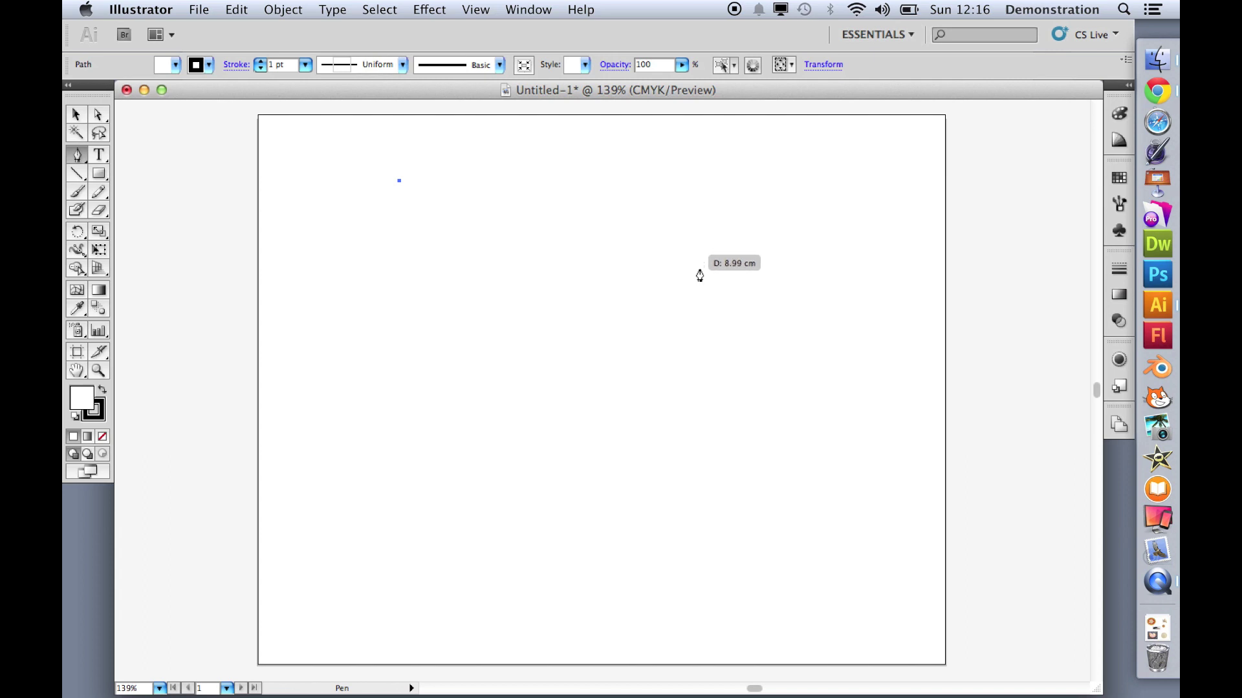
{"action": "left_click", "coordinate": [674, 238]}
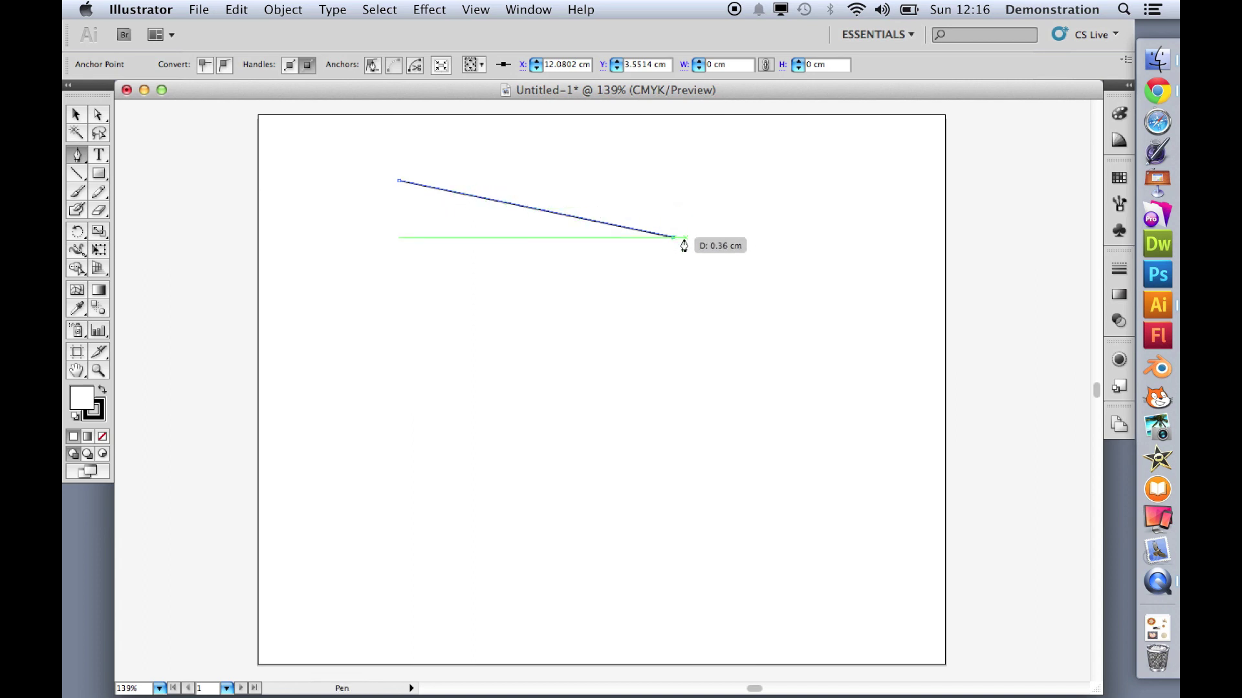
{"action": "left_click", "coordinate": [729, 330]}
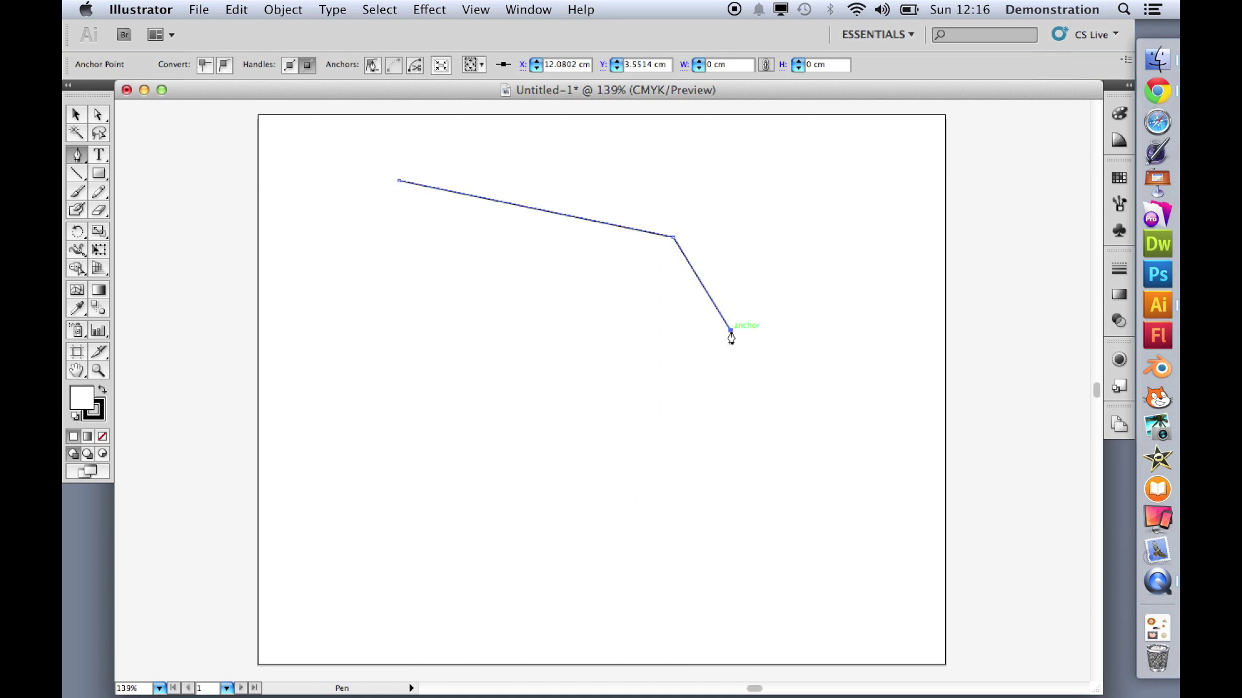
{"action": "left_click", "coordinate": [711, 446]}
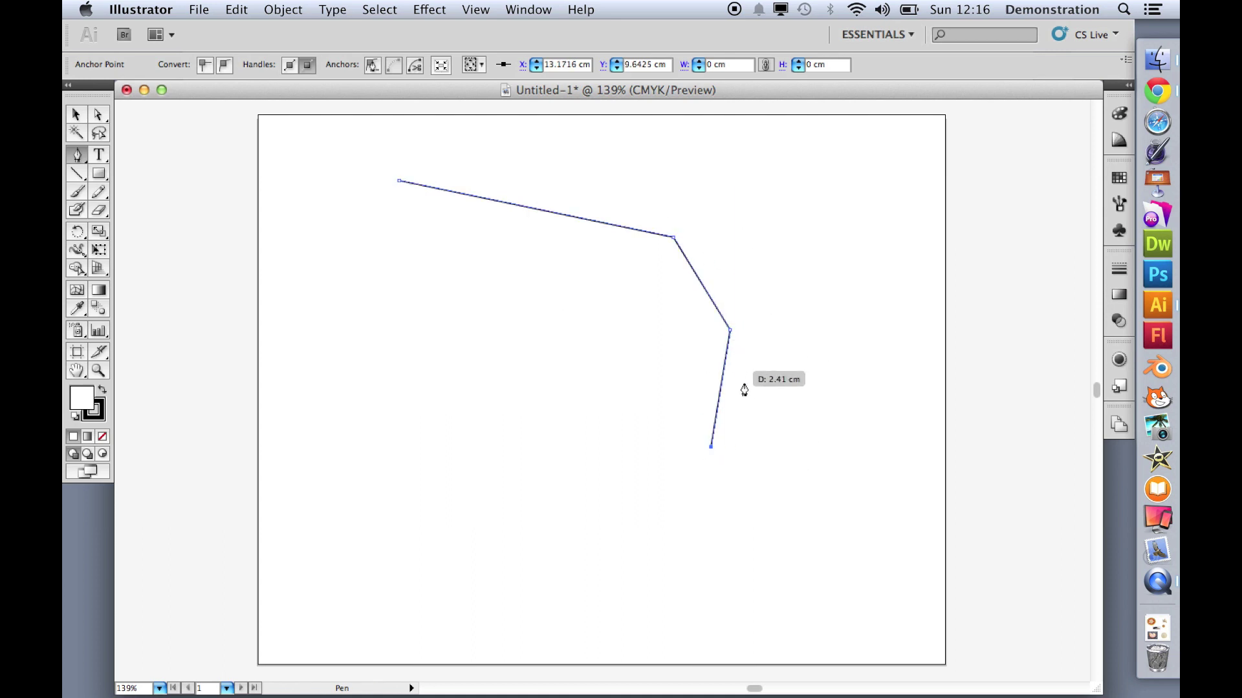
{"action": "left_click", "coordinate": [524, 447]}
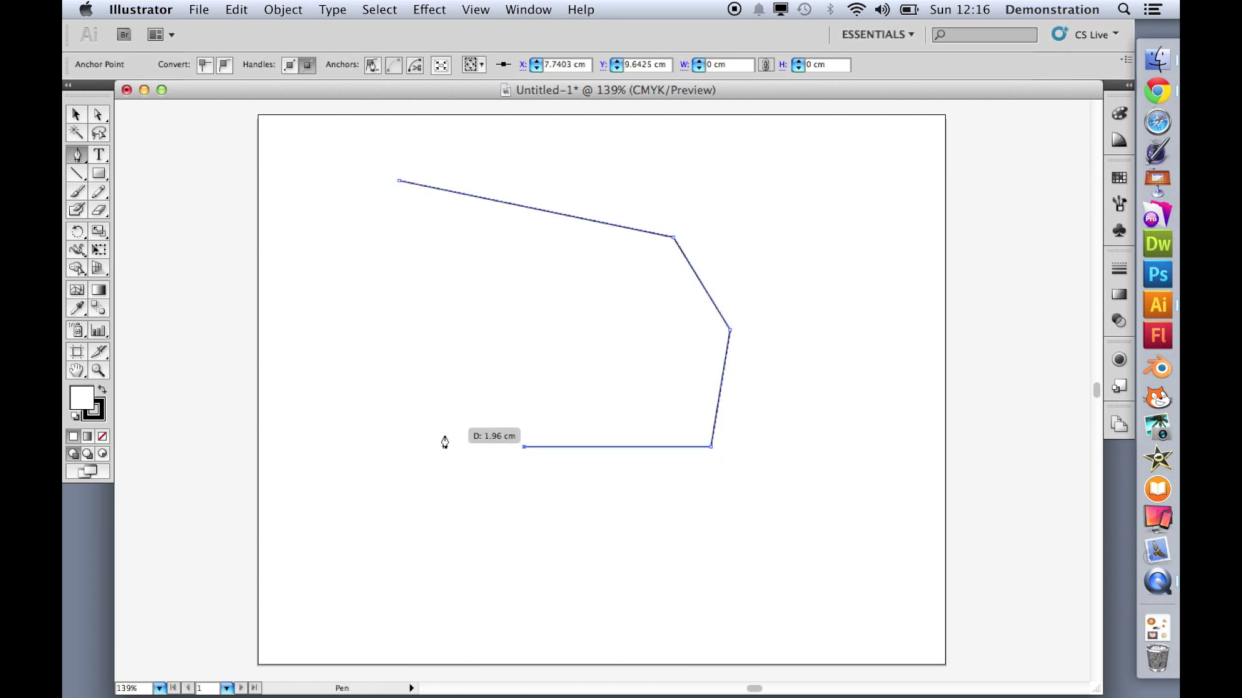
{"action": "left_click", "coordinate": [426, 364]}
{"action": "left_click", "coordinate": [444, 280]}
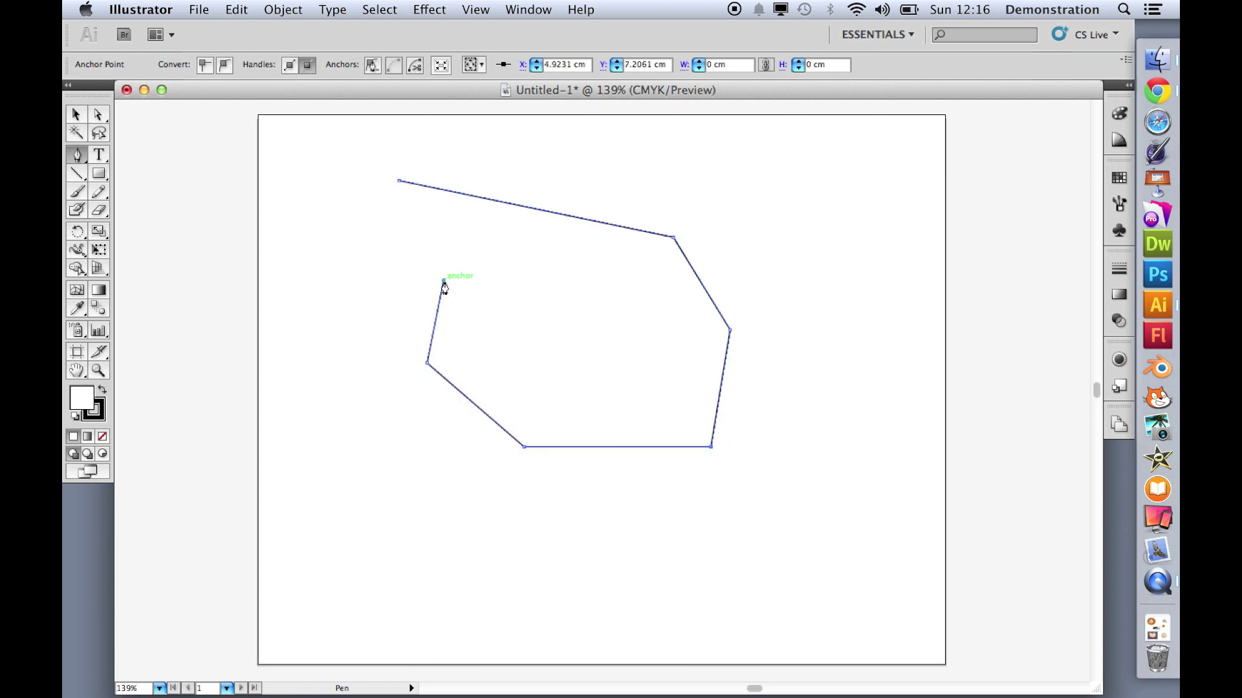
{"action": "left_click", "coordinate": [379, 232]}
{"action": "left_click", "coordinate": [400, 184]}
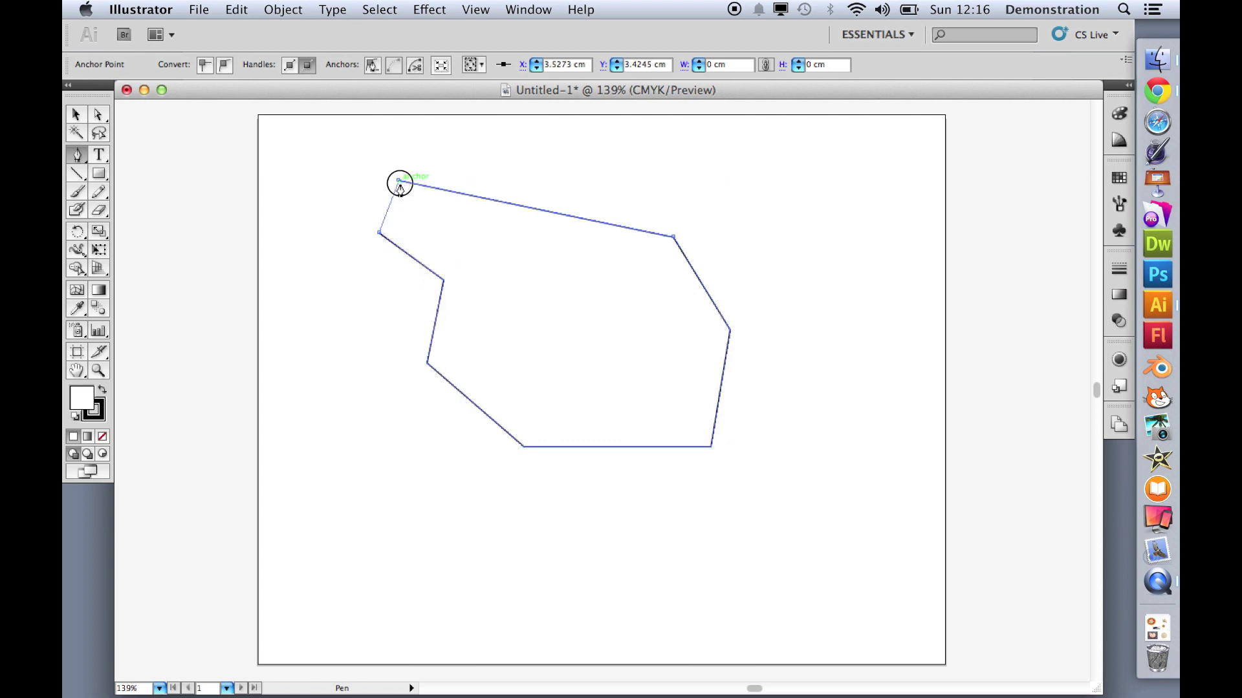
- Draw three practice lines with the Line Segment tool: steep, near-horizontal and short diagonal
{"action": "left_click", "coordinate": [76, 175]}
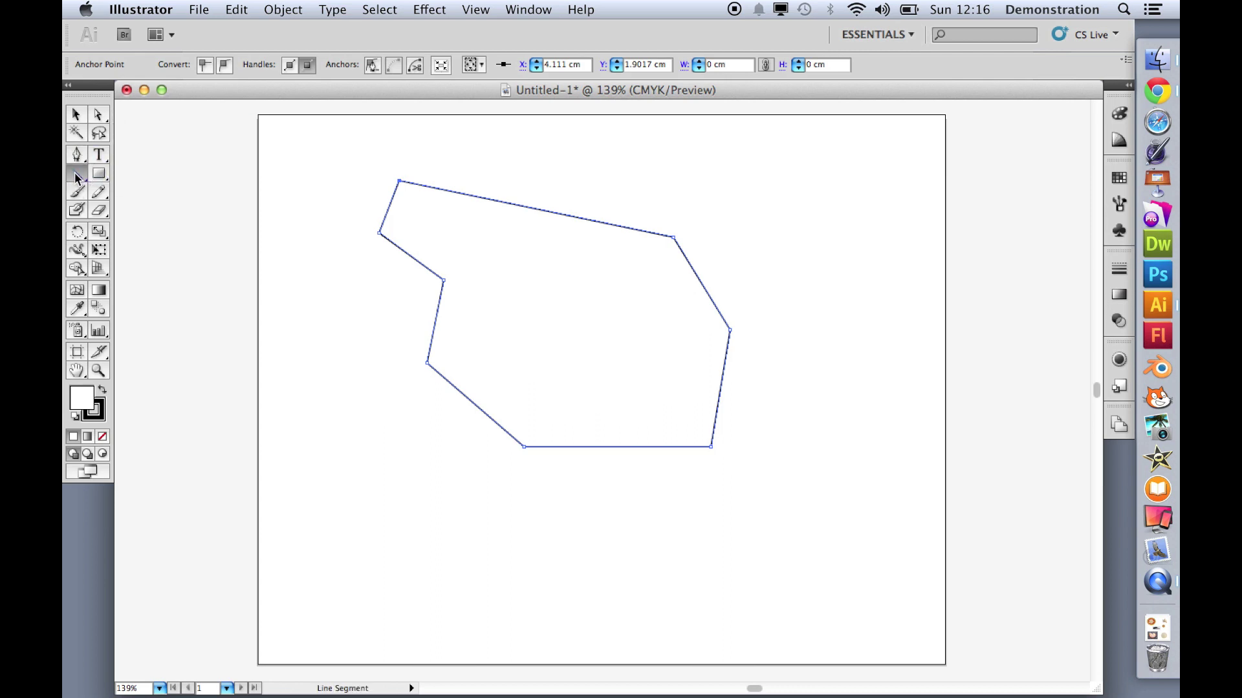
{"action": "left_click_drag", "start_coordinate": [332, 358], "coordinate": [359, 556]}
{"action": "left_click_drag", "start_coordinate": [427, 497], "coordinate": [617, 523]}
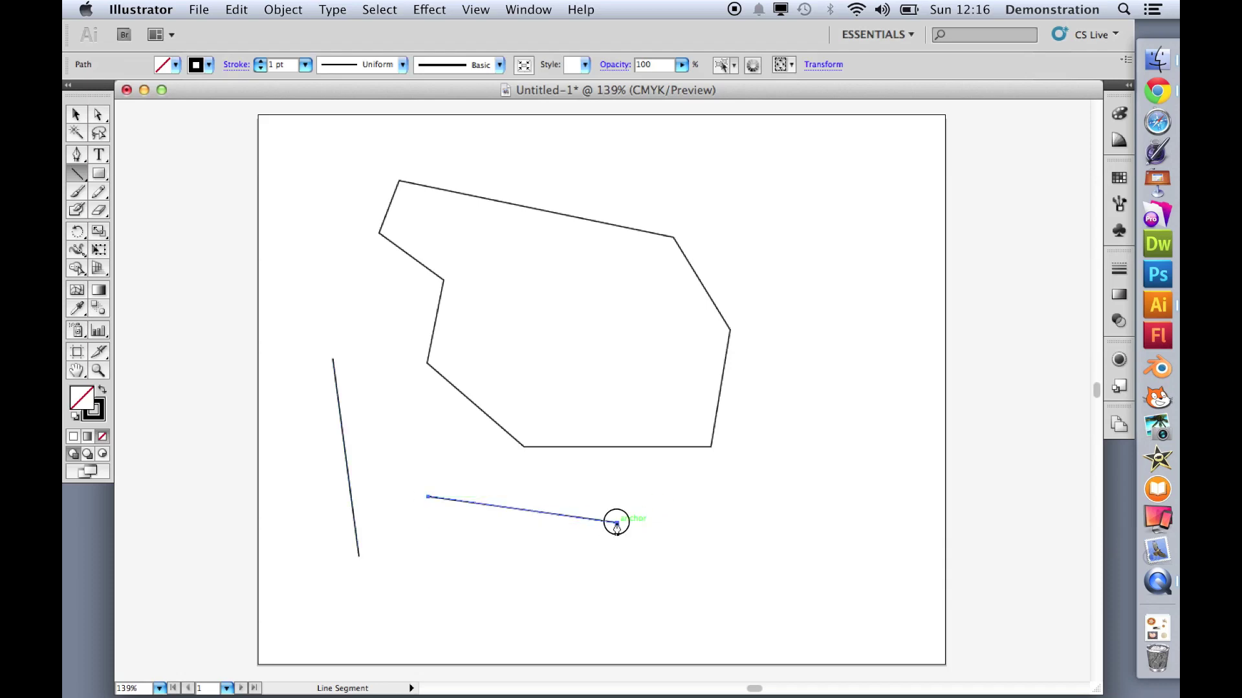
{"action": "left_click_drag", "start_coordinate": [617, 523], "coordinate": [565, 594]}
- Delete the long horizontal and short diagonal practice lines
{"action": "left_click", "coordinate": [75, 115]}
{"action": "left_click_drag", "start_coordinate": [596, 562], "coordinate": [735, 560]}
{"action": "left_click", "coordinate": [538, 512]}
{"action": "key", "text": "Delete"}
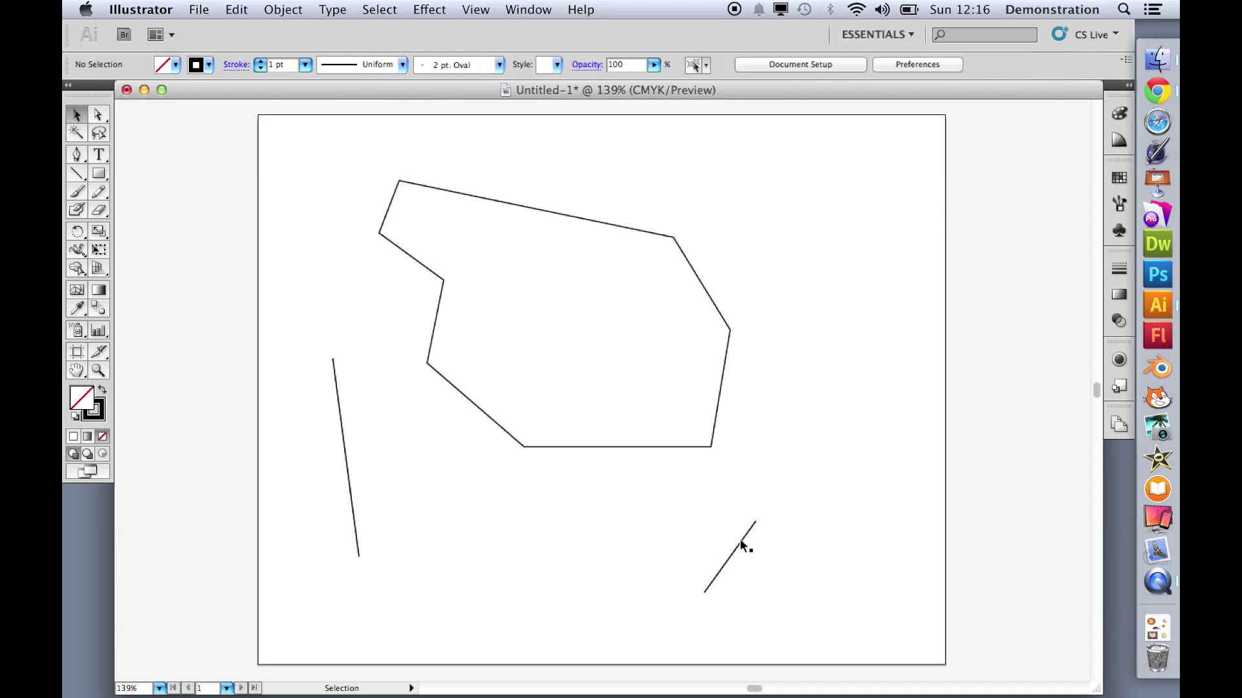
{"action": "left_click", "coordinate": [735, 553]}
{"action": "key", "text": "Delete"}
- Move the polygon lower and further right, and delete the leftover steep line
{"action": "left_click", "coordinate": [551, 265]}
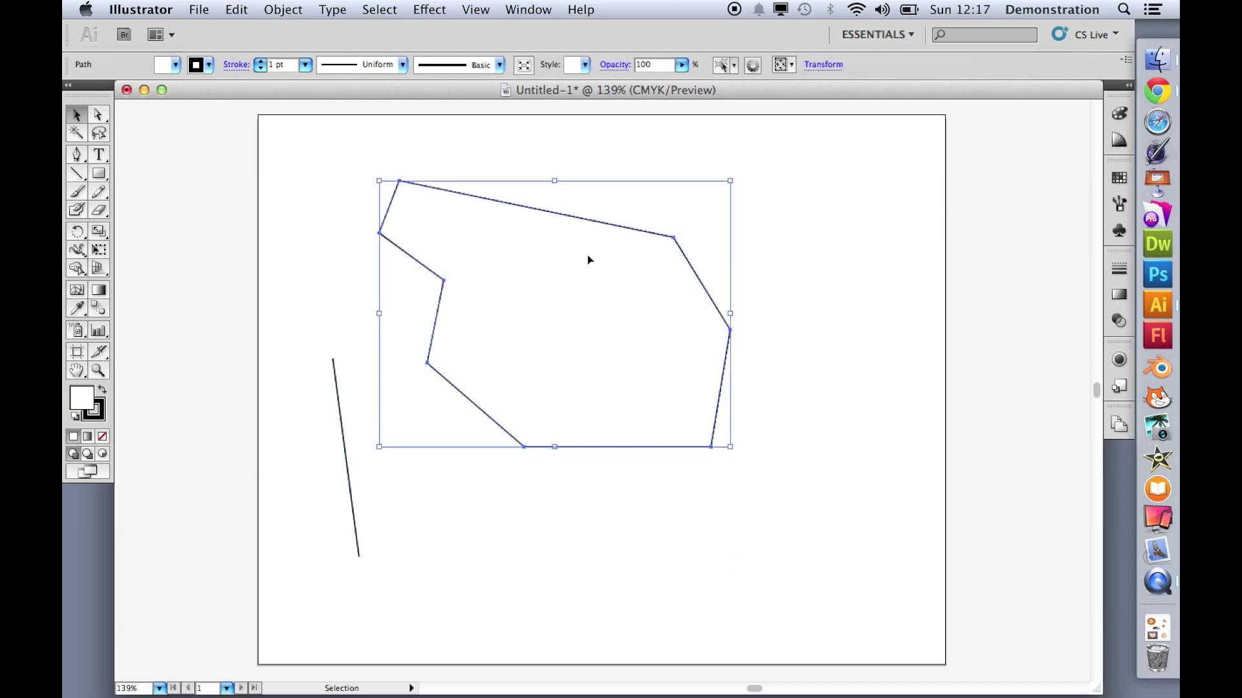
{"action": "left_click_drag", "start_coordinate": [573, 340], "coordinate": [667, 392]}
{"action": "left_click", "coordinate": [694, 298]}
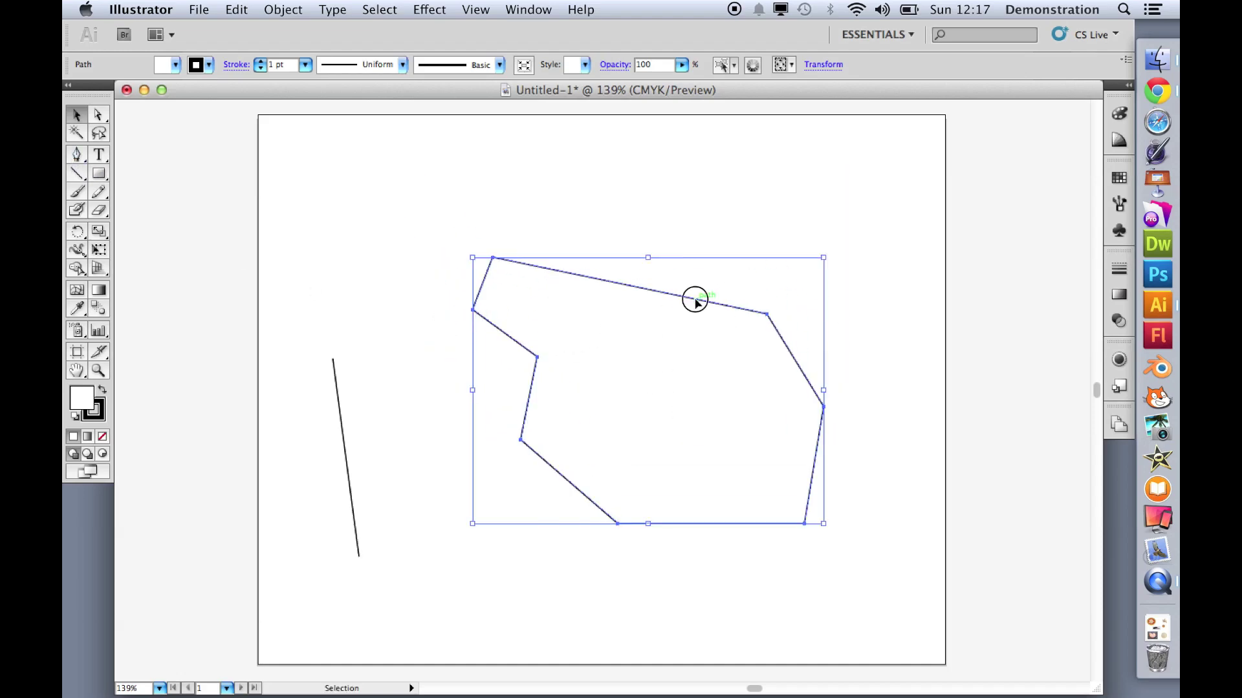
{"action": "left_click", "coordinate": [362, 418]}
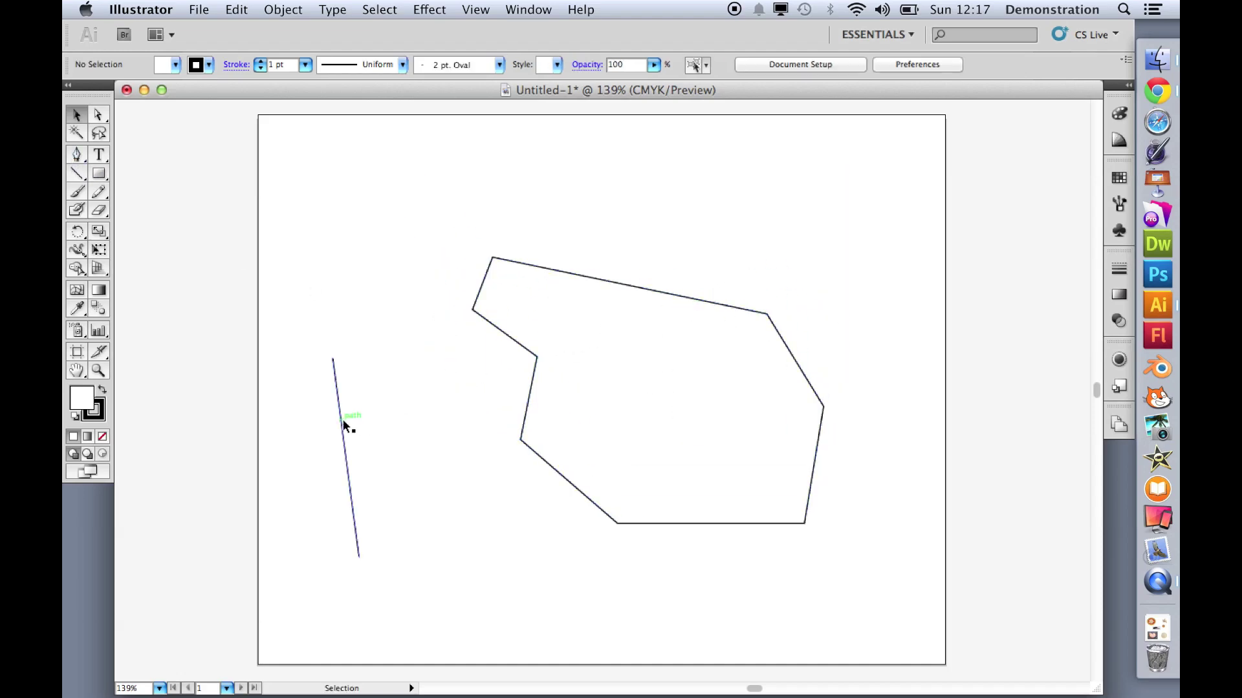
{"action": "left_click", "coordinate": [341, 421]}
{"action": "key", "text": "Delete"}
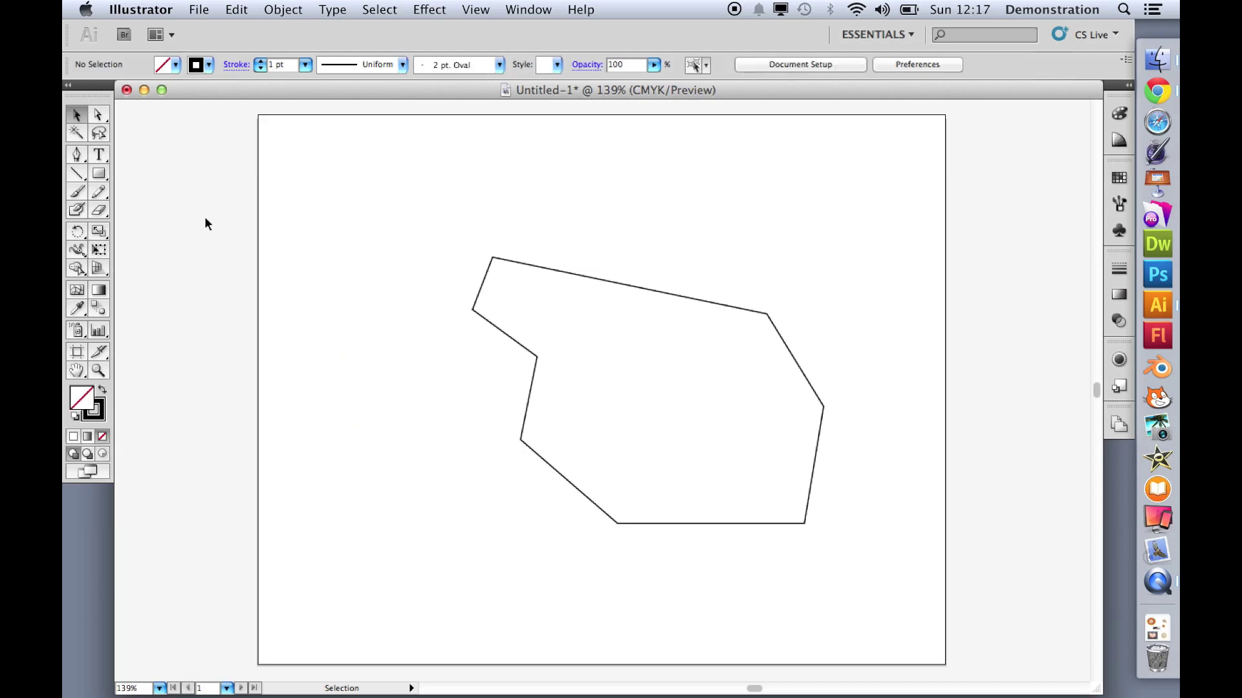
{"action": "left_click", "coordinate": [99, 177]}
{"action": "left_click_drag", "start_coordinate": [295, 270], "coordinate": [405, 410]}
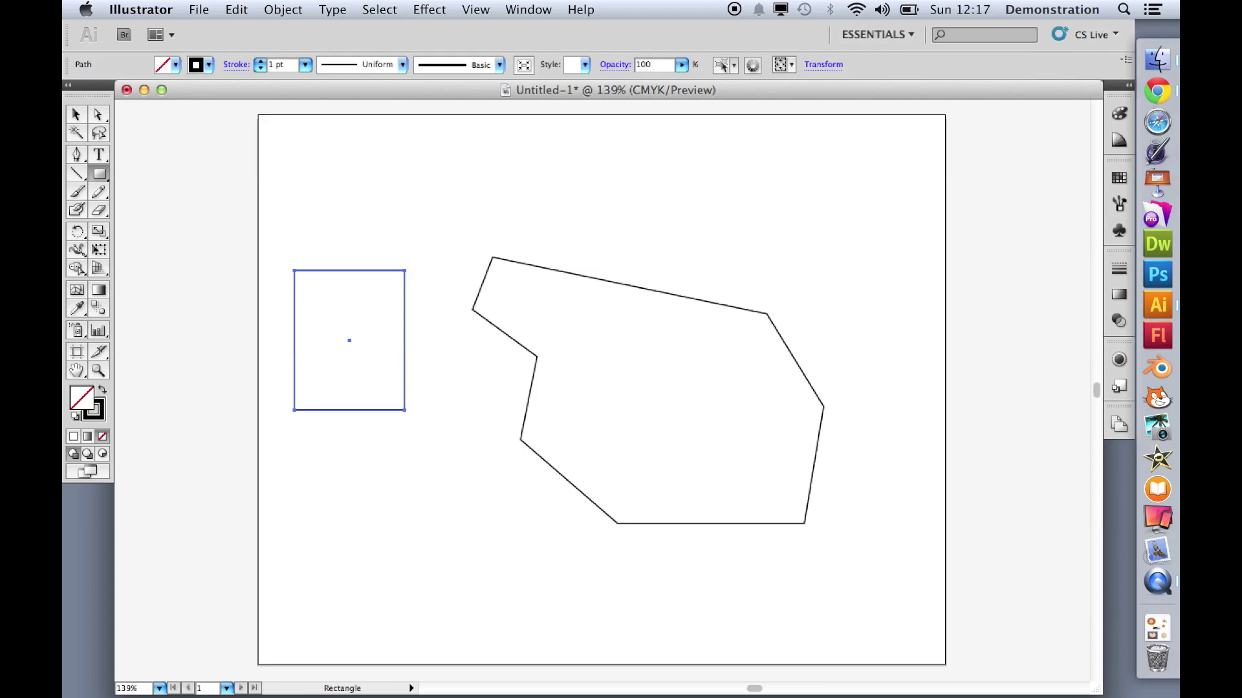
{"action": "left_click_drag", "start_coordinate": [294, 154], "coordinate": [350, 208]}
{"action": "left_click_drag", "start_coordinate": [100, 174], "coordinate": [175, 218]}
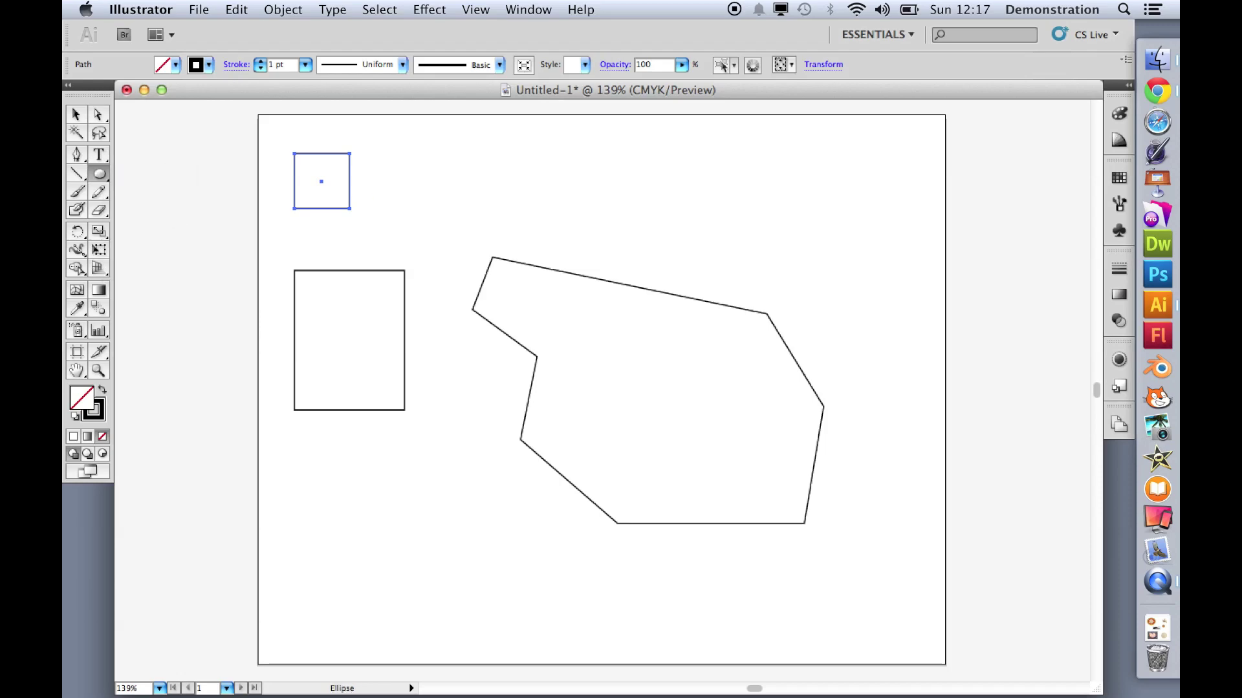
{"action": "left_click_drag", "start_coordinate": [423, 159], "coordinate": [585, 205]}
{"action": "left_click_drag", "start_coordinate": [640, 147], "coordinate": [712, 231]}
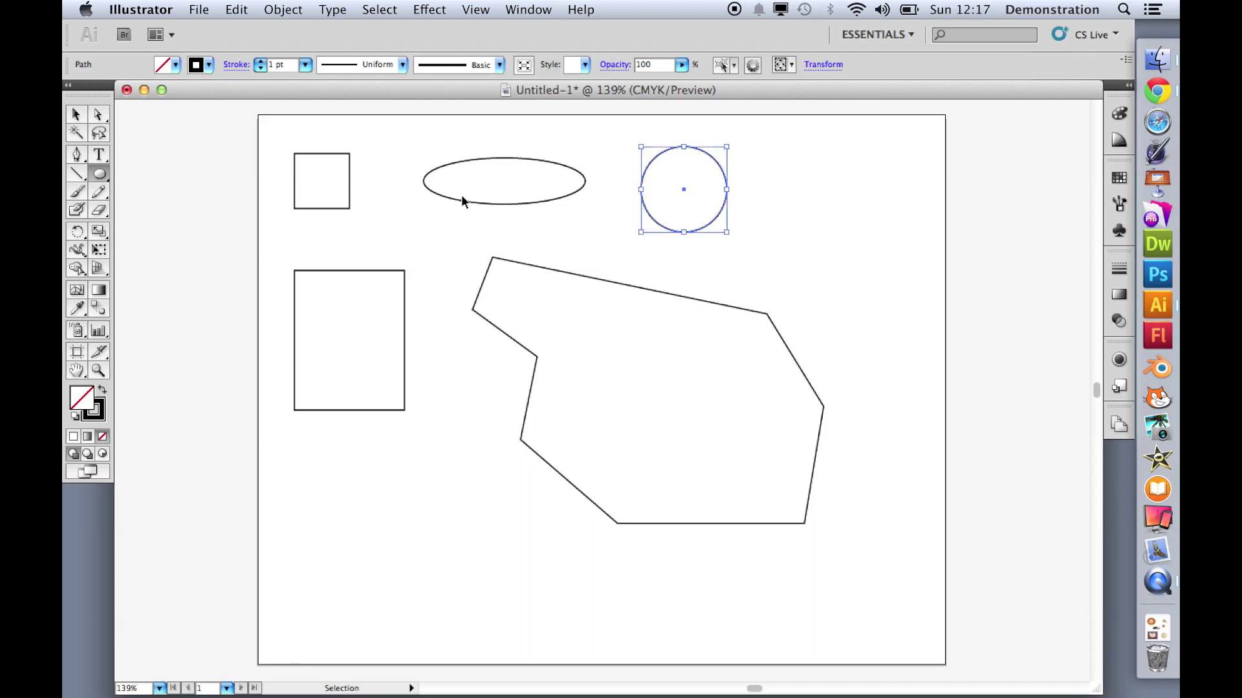
{"action": "key", "text": "super+z"}
{"action": "key", "text": "super+z"}
{"action": "key", "text": "super+z"}
{"action": "key", "text": "super+z"}
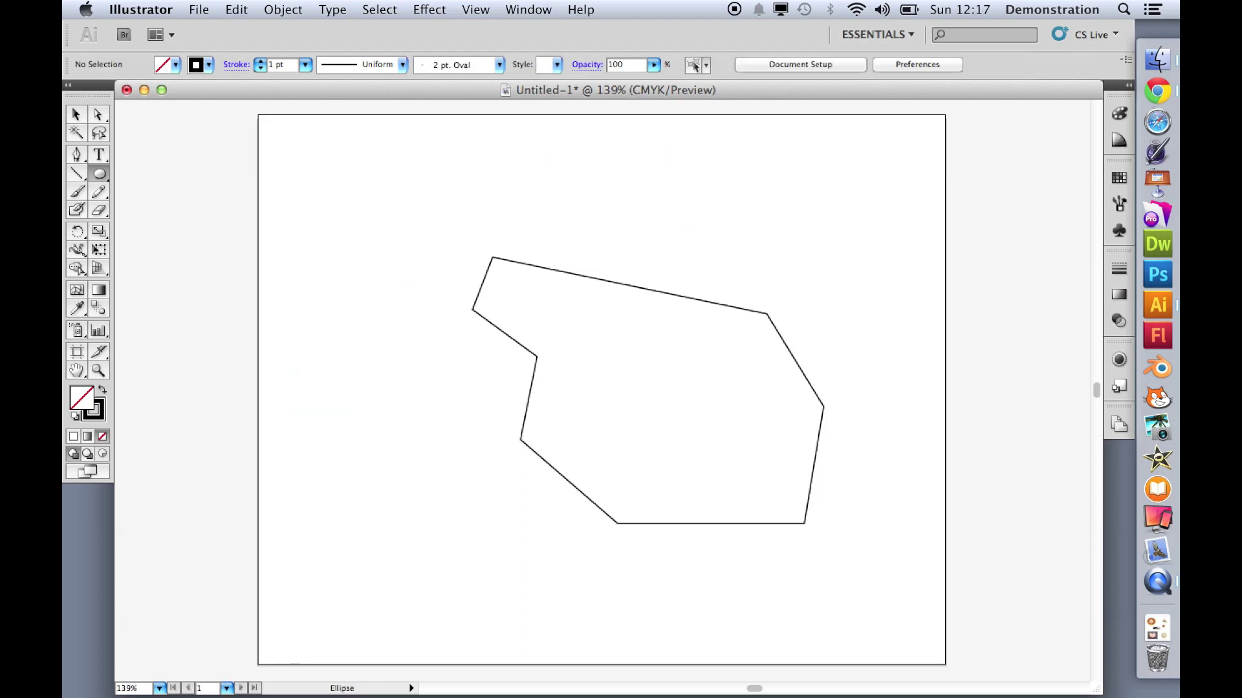
- Paint a freehand test stroke across the upper artboard and inspect its anchor points
{"action": "left_click", "coordinate": [77, 191]}
{"action": "mouse_move", "coordinate": [757, 226]}
{"action": "left_mouse_down"}
{"action": "mouse_move", "coordinate": [757, 198]}
{"action": "mouse_move", "coordinate": [708, 146]}
{"action": "mouse_move", "coordinate": [660, 219]}
{"action": "mouse_move", "coordinate": [582, 166]}
{"action": "mouse_move", "coordinate": [531, 168]}
{"action": "mouse_move", "coordinate": [527, 209]}
{"action": "mouse_move", "coordinate": [554, 194]}
{"action": "mouse_move", "coordinate": [569, 237]}
{"action": "mouse_move", "coordinate": [457, 203]}
{"action": "mouse_move", "coordinate": [449, 250]}
{"action": "mouse_move", "coordinate": [426, 274]}
{"action": "mouse_move", "coordinate": [333, 234]}
{"action": "mouse_move", "coordinate": [389, 158]}
{"action": "mouse_move", "coordinate": [462, 140]}
{"action": "left_mouse_up"}
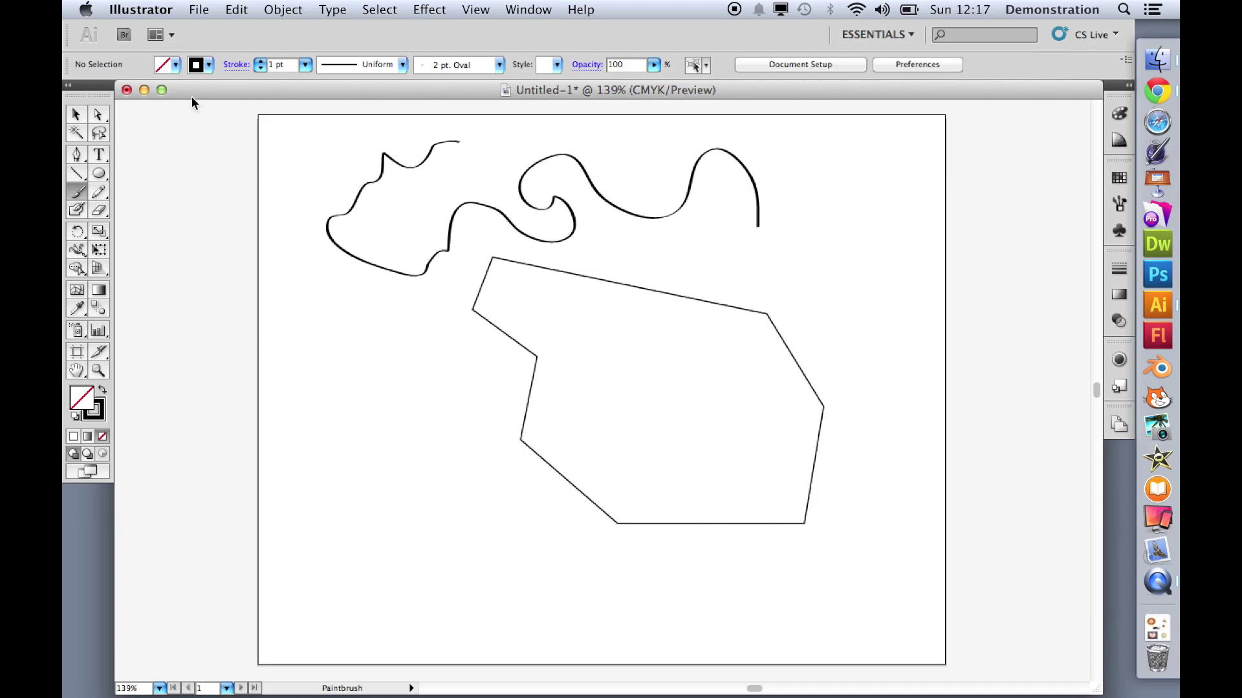
{"action": "left_click", "coordinate": [98, 115]}
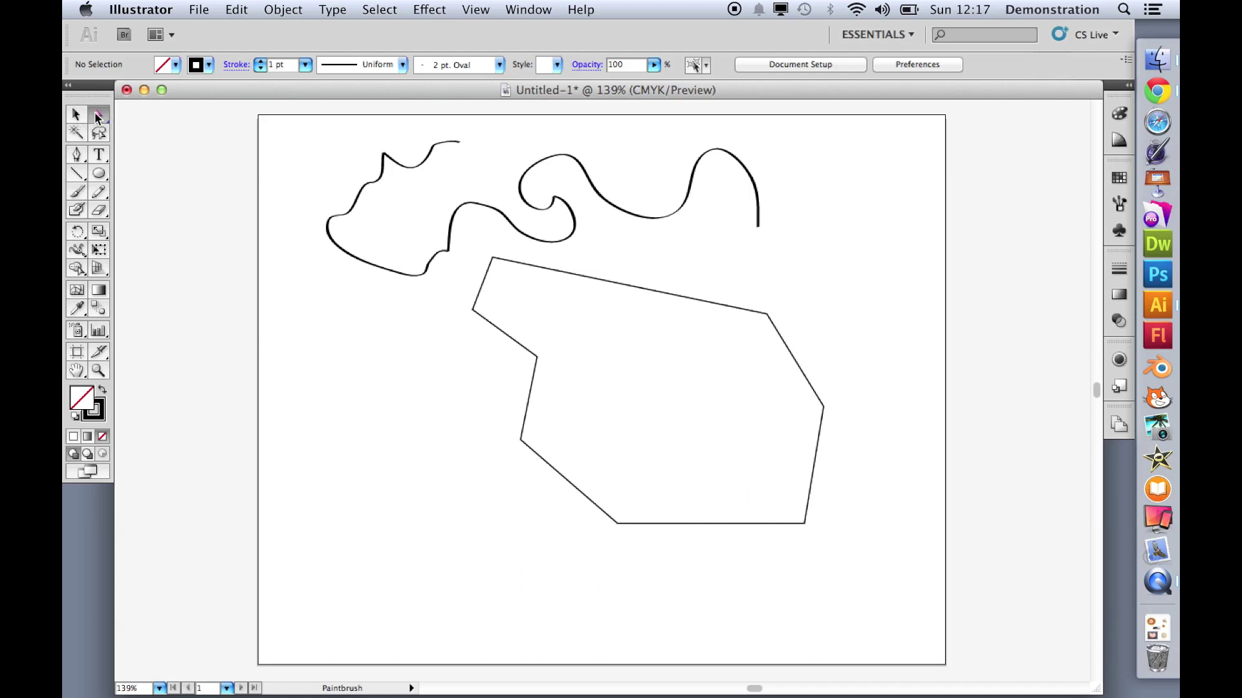
{"action": "left_click", "coordinate": [658, 218]}
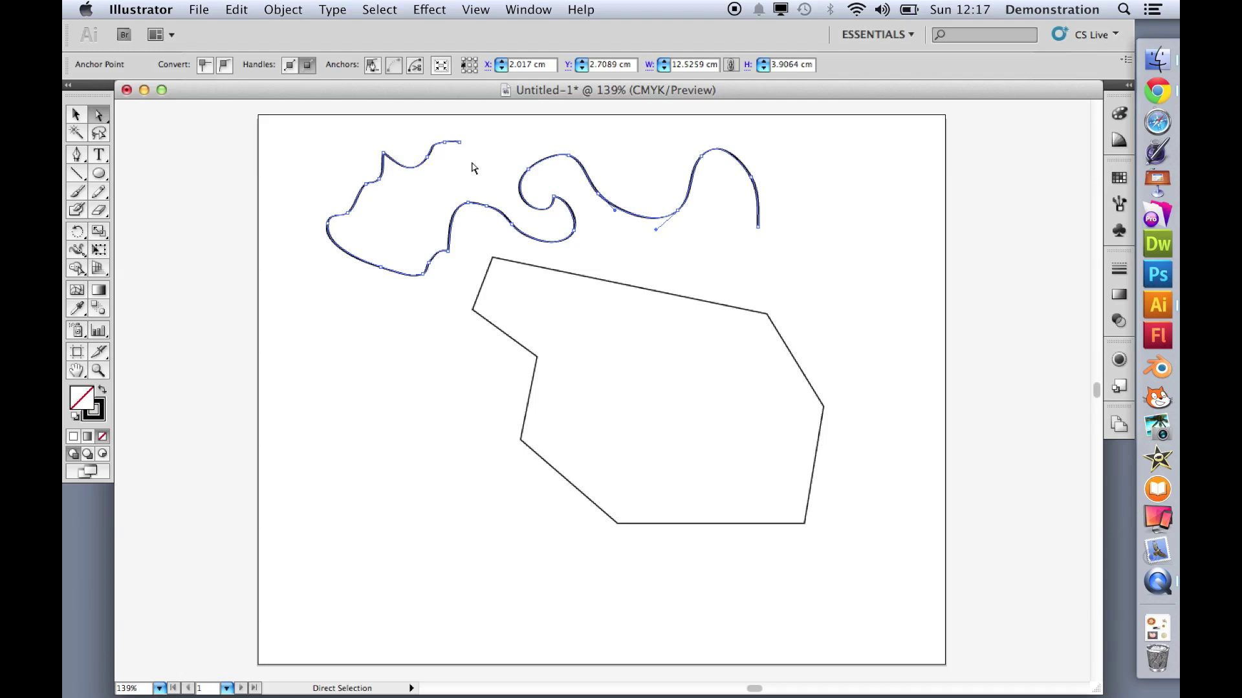
- Delete a test Pencil loop and the black curvy path, then shift the polygon up-left
{"action": "left_click", "coordinate": [101, 193]}
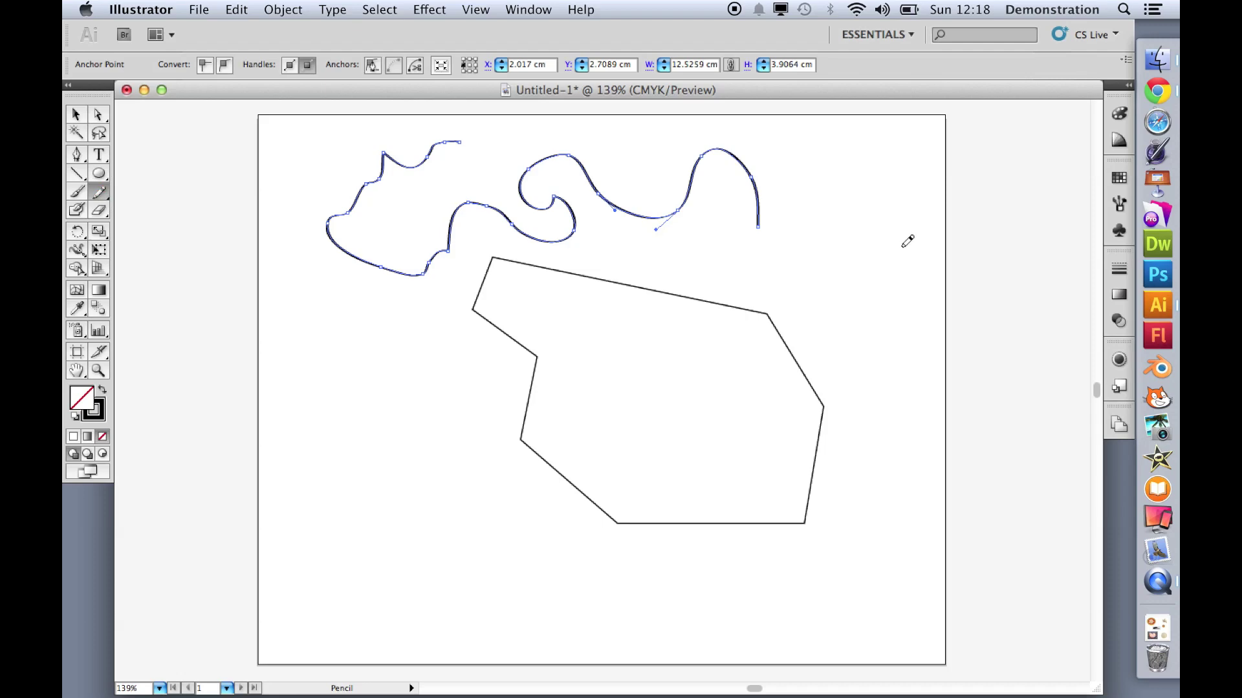
{"action": "mouse_move", "coordinate": [900, 247]}
{"action": "left_mouse_down"}
{"action": "mouse_move", "coordinate": [906, 206]}
{"action": "mouse_move", "coordinate": [861, 196]}
{"action": "mouse_move", "coordinate": [882, 251]}
{"action": "mouse_move", "coordinate": [828, 254]}
{"action": "left_mouse_up"}
{"action": "mouse_move", "coordinate": [734, 260]}
{"action": "left_mouse_down"}
{"action": "mouse_move", "coordinate": [683, 267]}
{"action": "mouse_move", "coordinate": [734, 256]}
{"action": "mouse_move", "coordinate": [797, 211]}
{"action": "mouse_move", "coordinate": [837, 156]}
{"action": "left_mouse_up"}
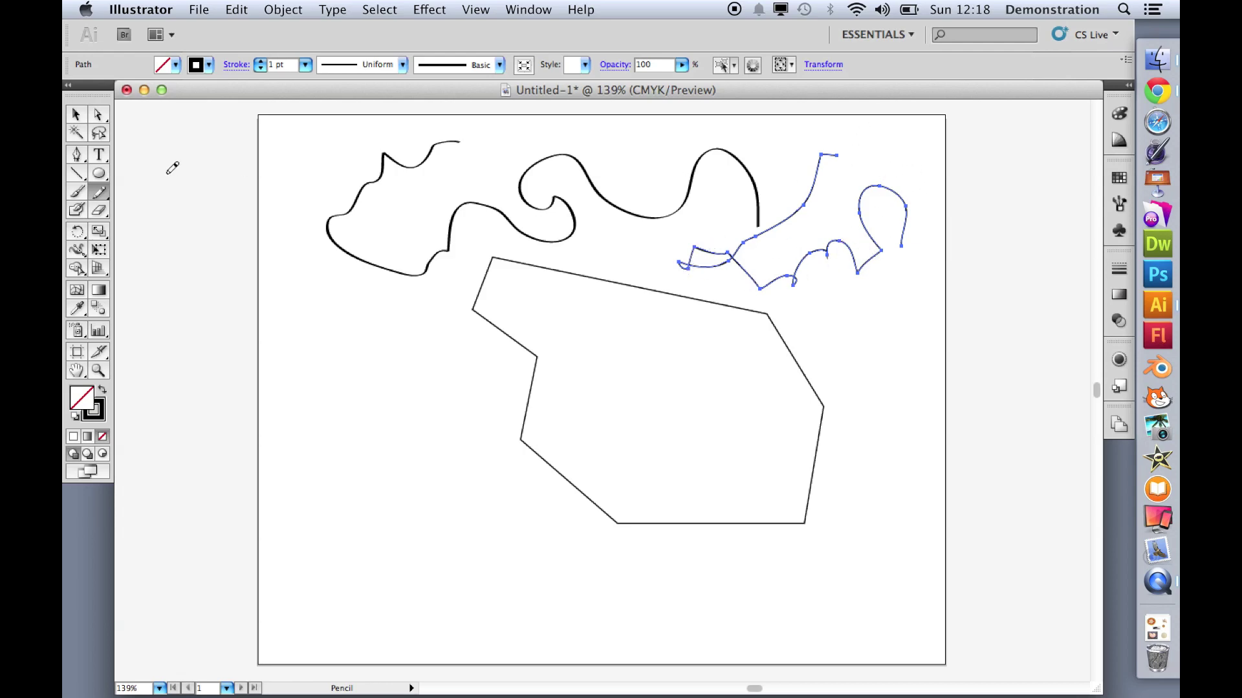
{"action": "left_click", "coordinate": [77, 115]}
{"action": "key", "text": "Delete"}
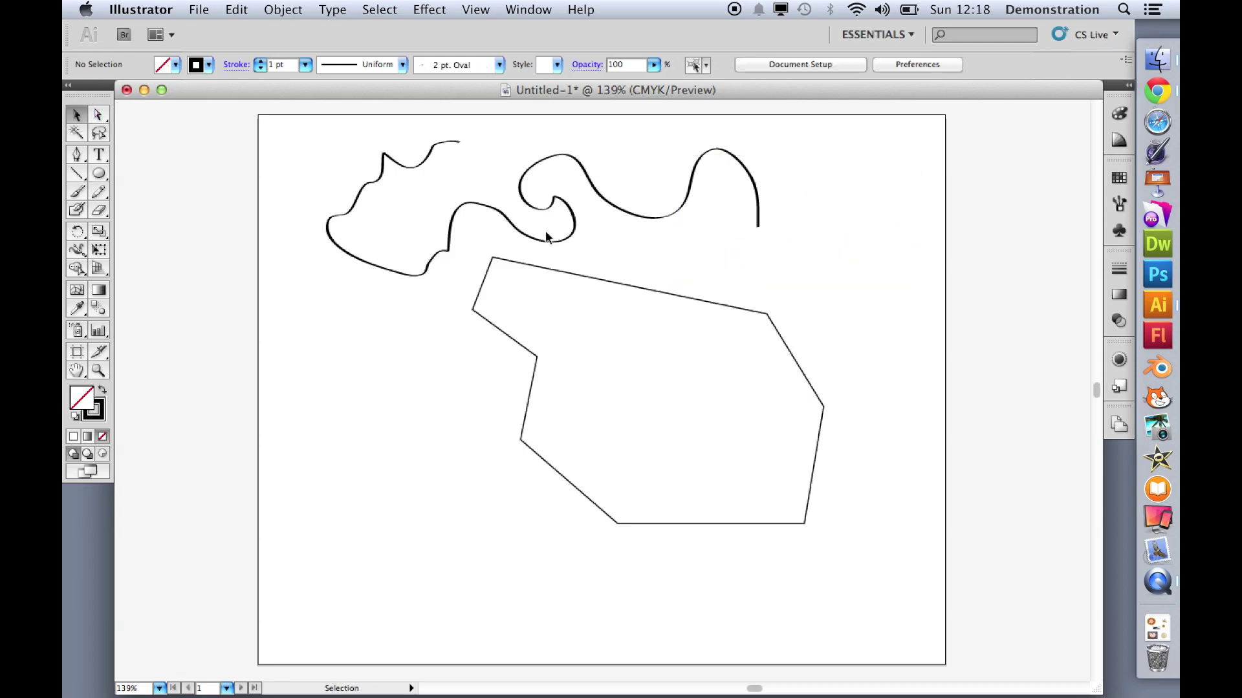
{"action": "left_click", "coordinate": [625, 211]}
{"action": "key", "text": "Delete"}
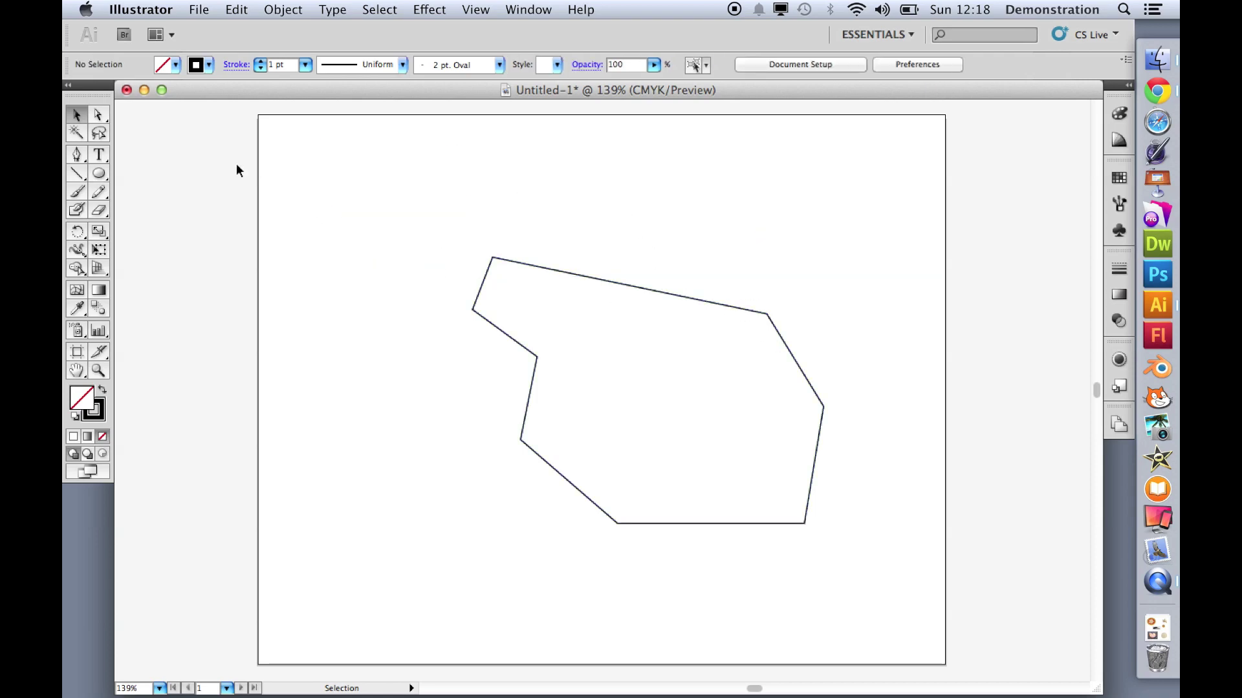
{"action": "left_click_drag", "start_coordinate": [707, 424], "coordinate": [659, 388]}
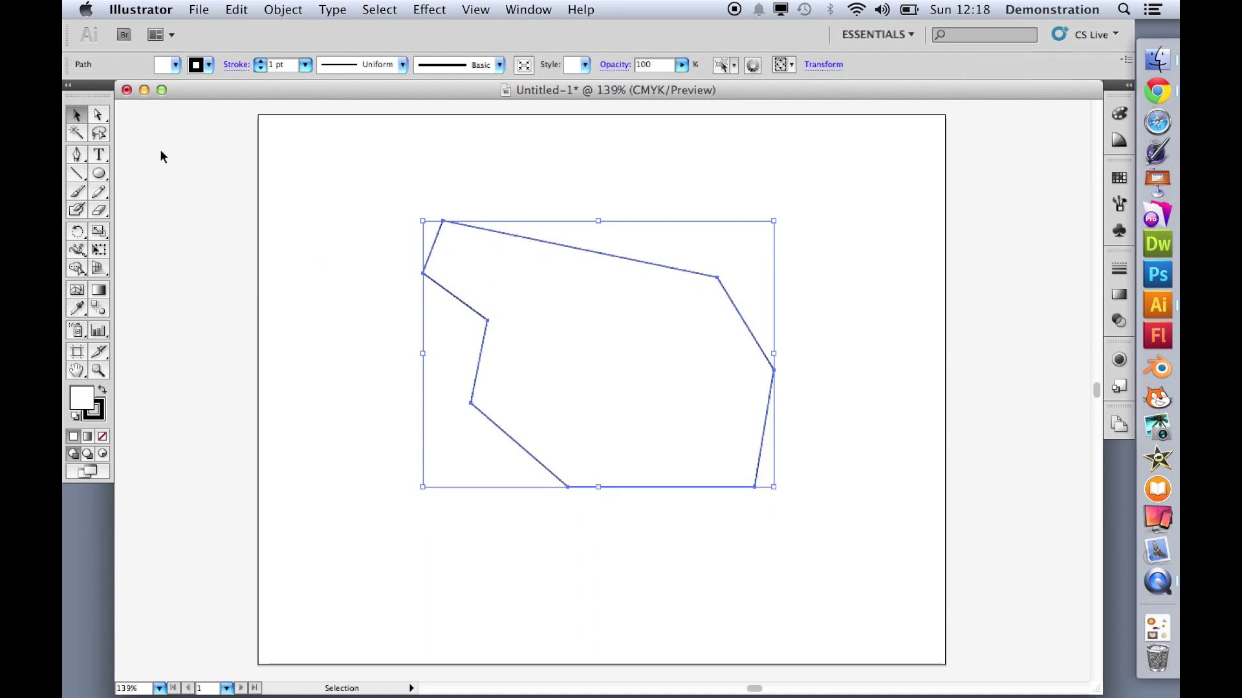
- Reshape the polygon by dragging five of its corner anchors with Direct Selection
{"action": "left_click", "coordinate": [99, 116]}
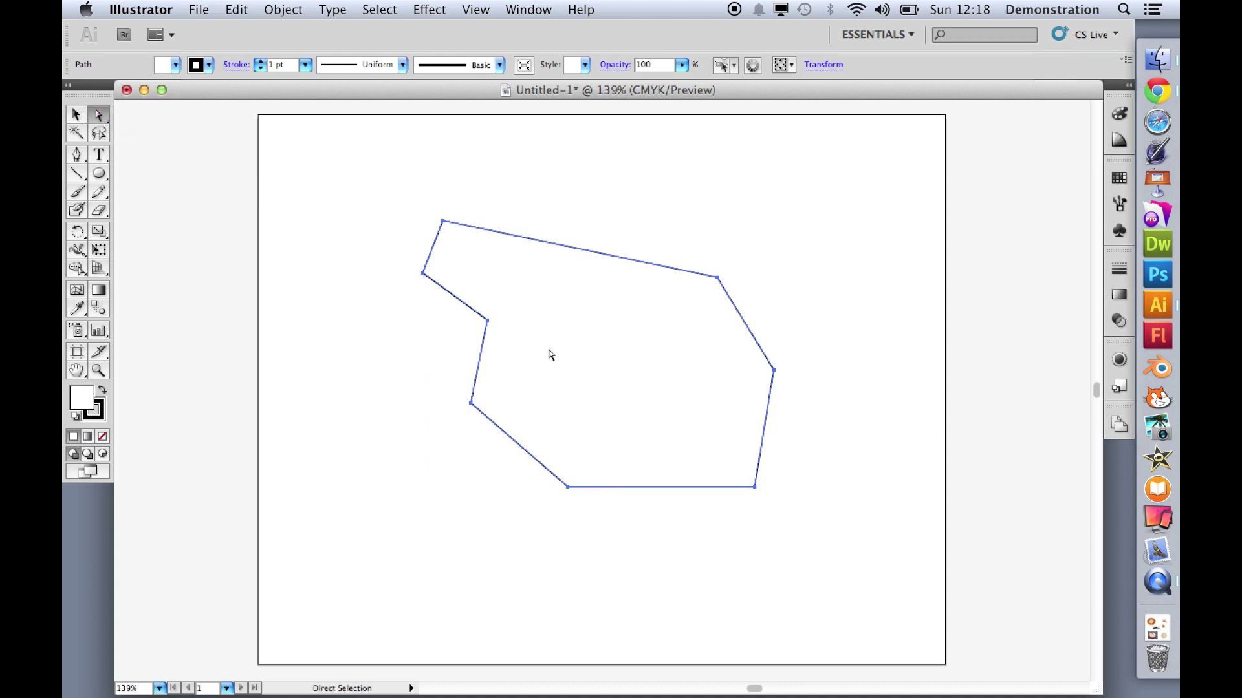
{"action": "left_click_drag", "start_coordinate": [487, 321], "coordinate": [393, 355]}
{"action": "left_click_drag", "start_coordinate": [471, 403], "coordinate": [434, 455]}
{"action": "left_click_drag", "start_coordinate": [755, 487], "coordinate": [733, 444]}
{"action": "left_click_drag", "start_coordinate": [717, 277], "coordinate": [754, 222]}
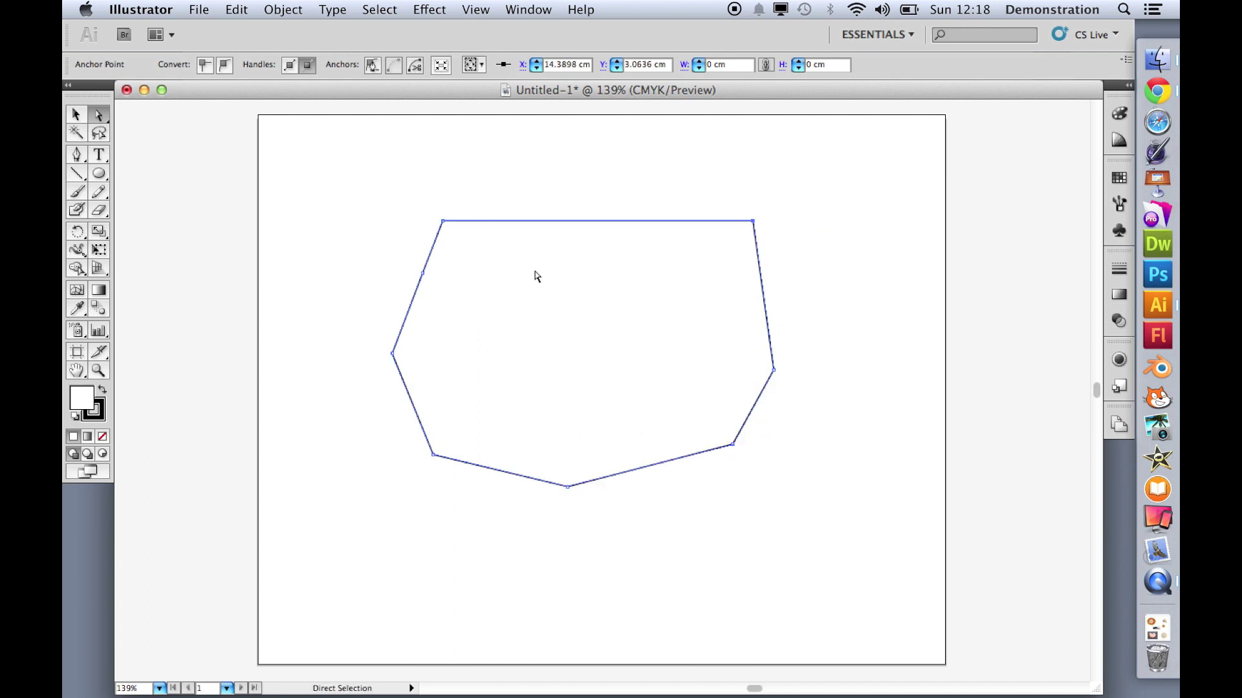
{"action": "left_click_drag", "start_coordinate": [422, 273], "coordinate": [401, 266]}
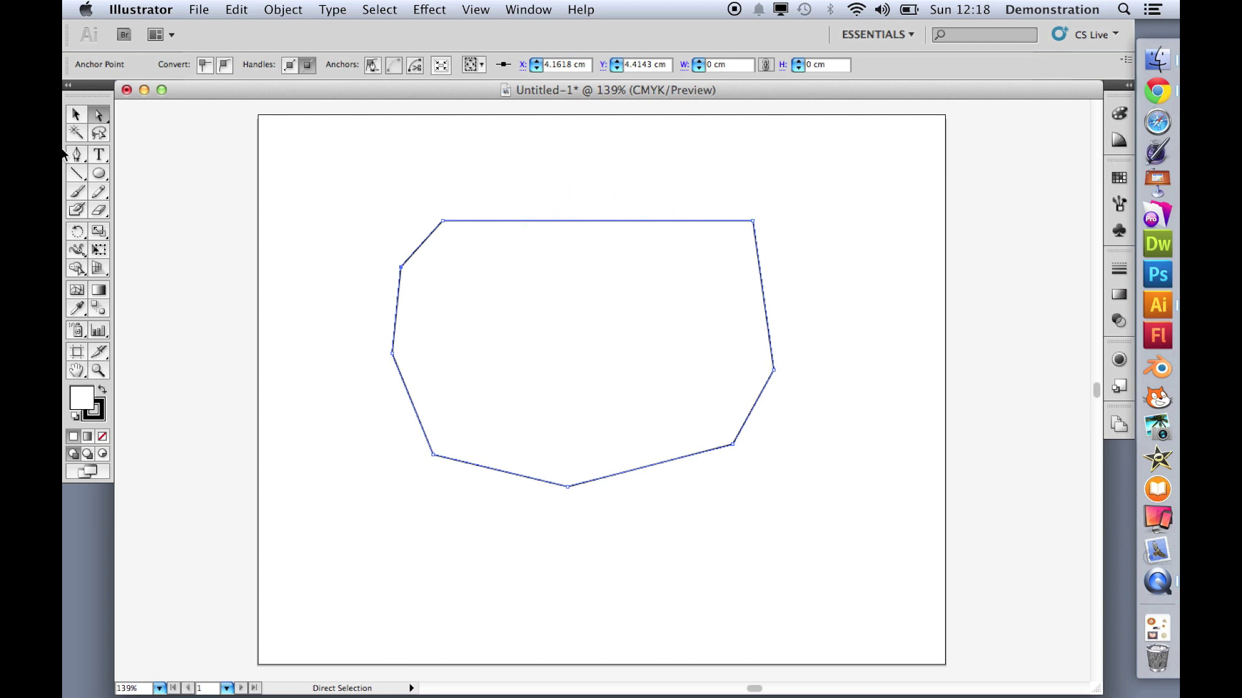
- Add anchors on the top and right edges and pull them outward
{"action": "left_click_drag", "start_coordinate": [73, 154], "coordinate": [156, 182]}
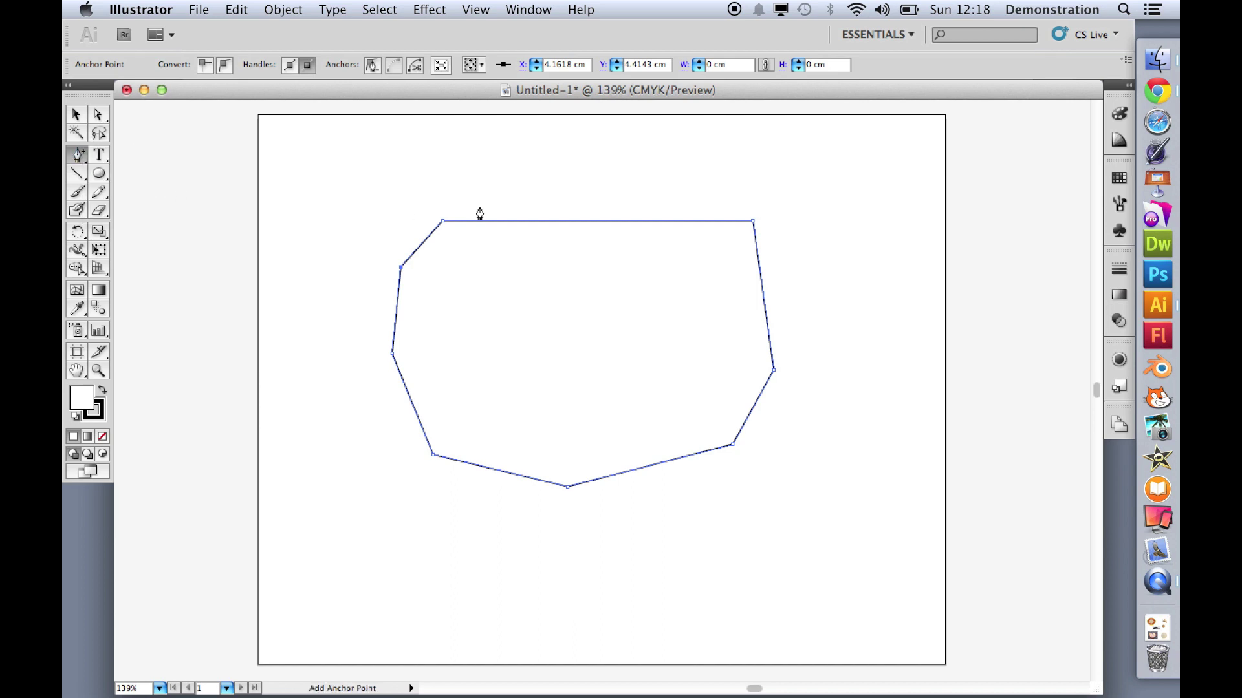
{"action": "left_click", "coordinate": [585, 221]}
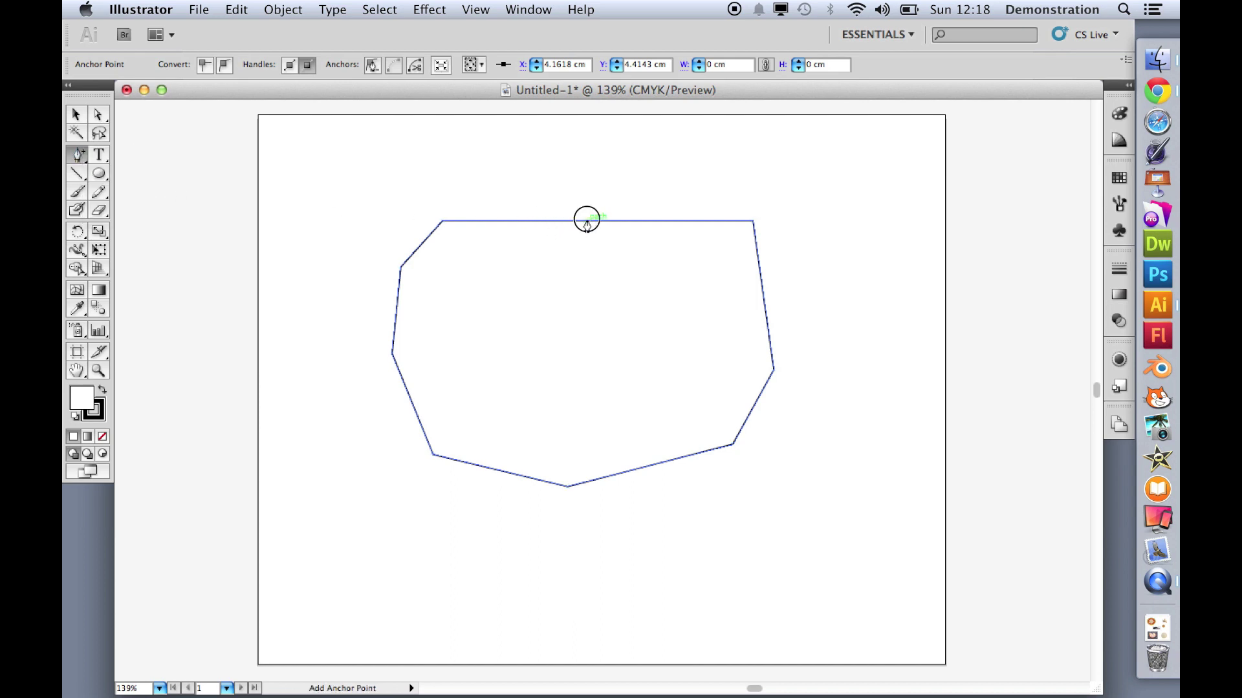
{"action": "left_click", "coordinate": [763, 288]}
{"action": "left_click", "coordinate": [100, 114]}
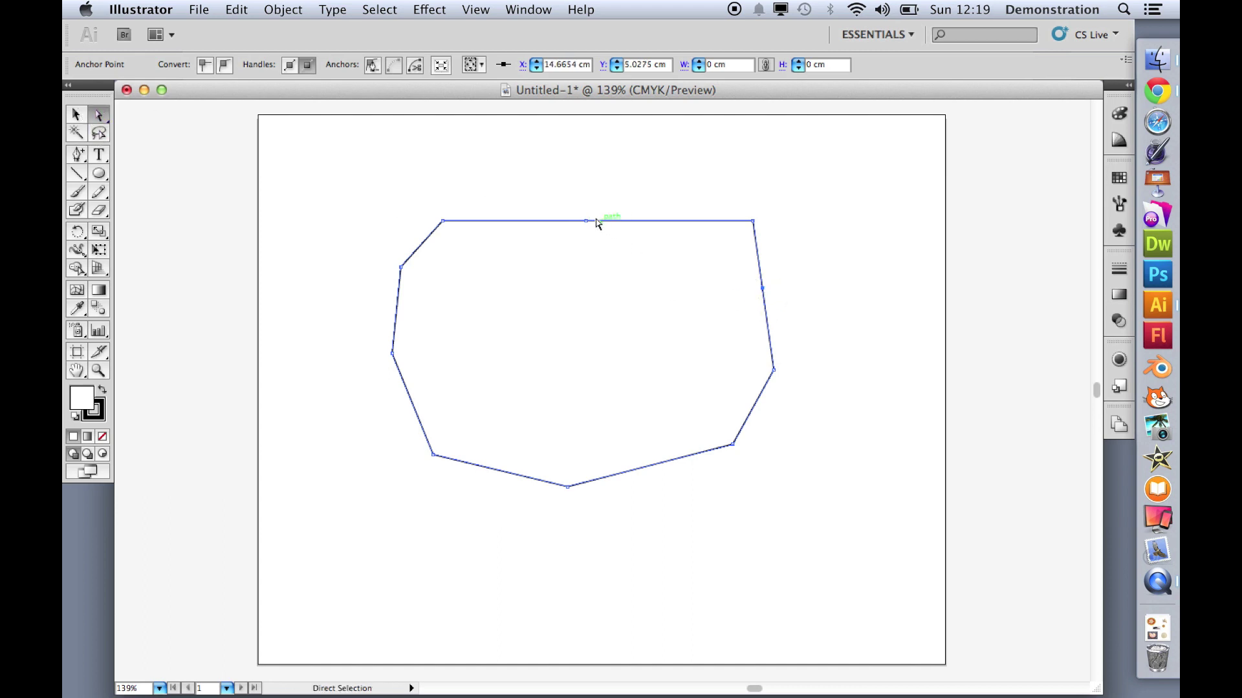
{"action": "left_click_drag", "start_coordinate": [586, 221], "coordinate": [587, 175]}
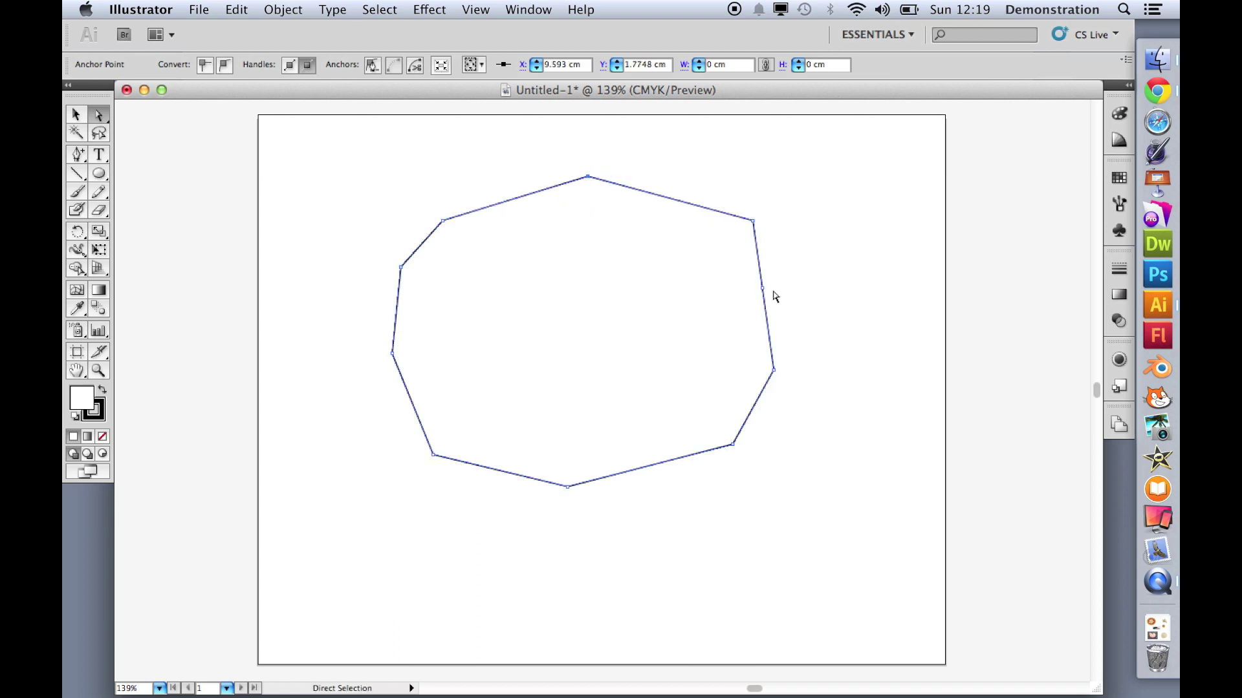
{"action": "left_click_drag", "start_coordinate": [763, 289], "coordinate": [785, 288]}
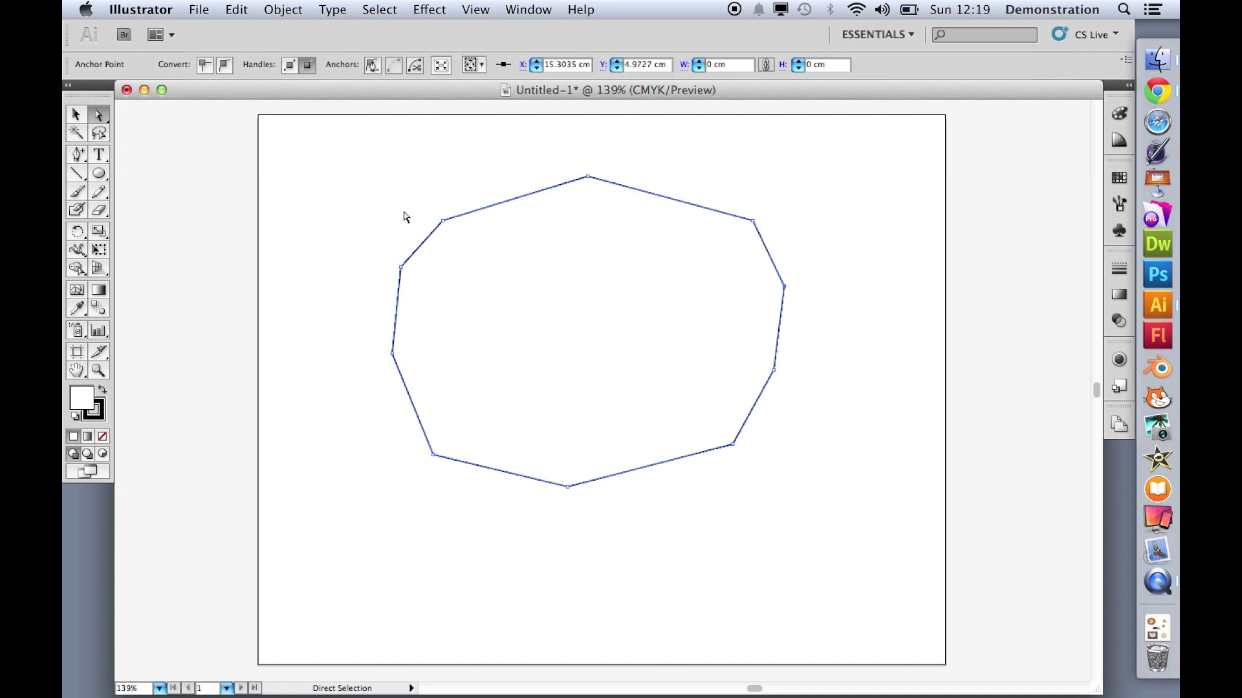
- Enlarge the shape to fill the artboard, recentre it, and view the Moodboard.png reference
{"action": "left_click", "coordinate": [76, 114]}
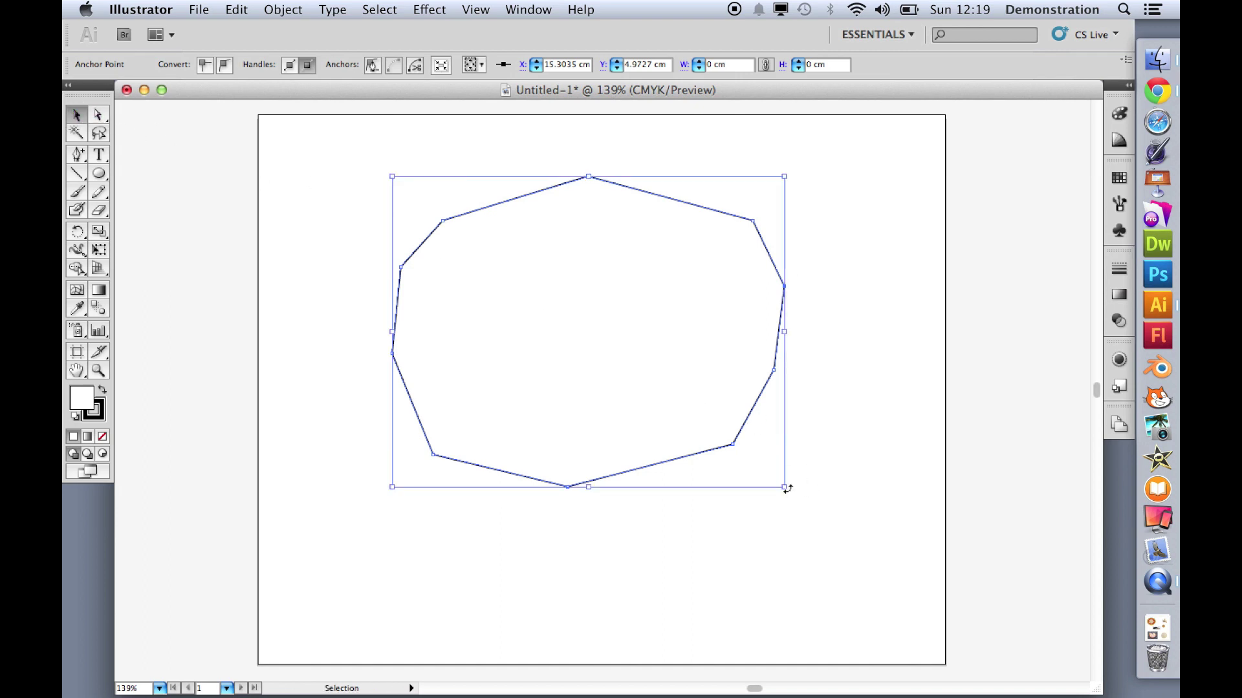
{"action": "left_click_drag", "start_coordinate": [784, 488], "coordinate": [894, 582]}
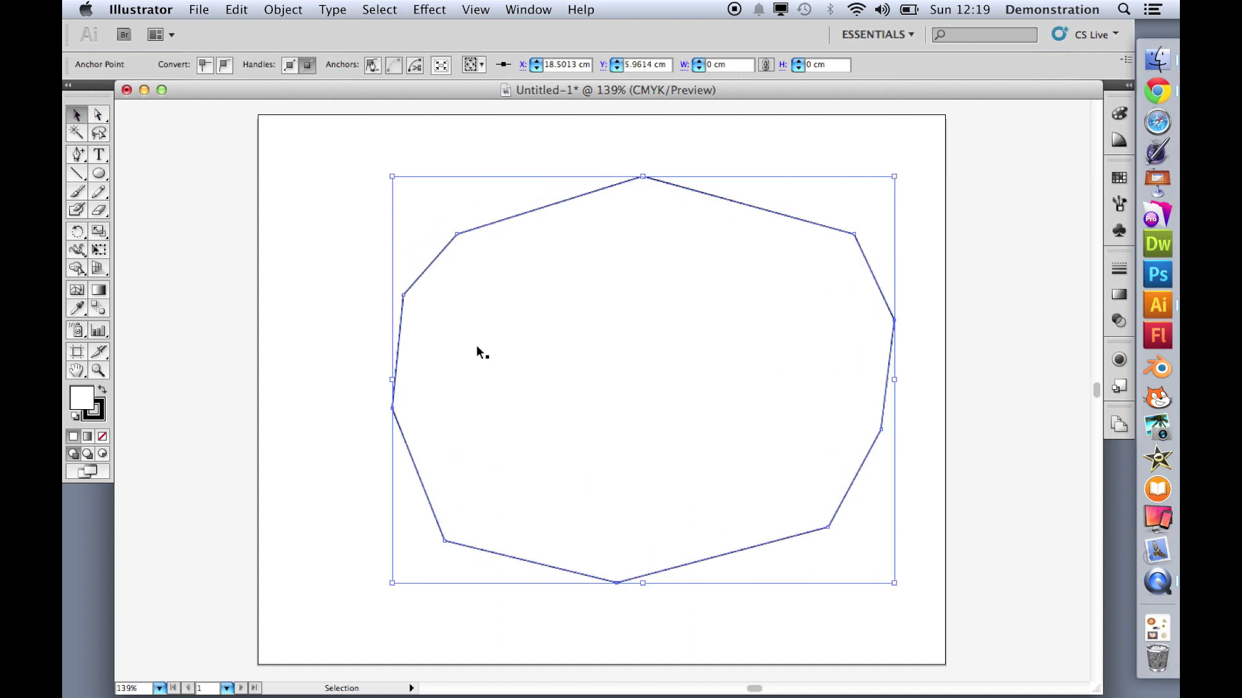
{"action": "left_click_drag", "start_coordinate": [668, 376], "coordinate": [632, 377]}
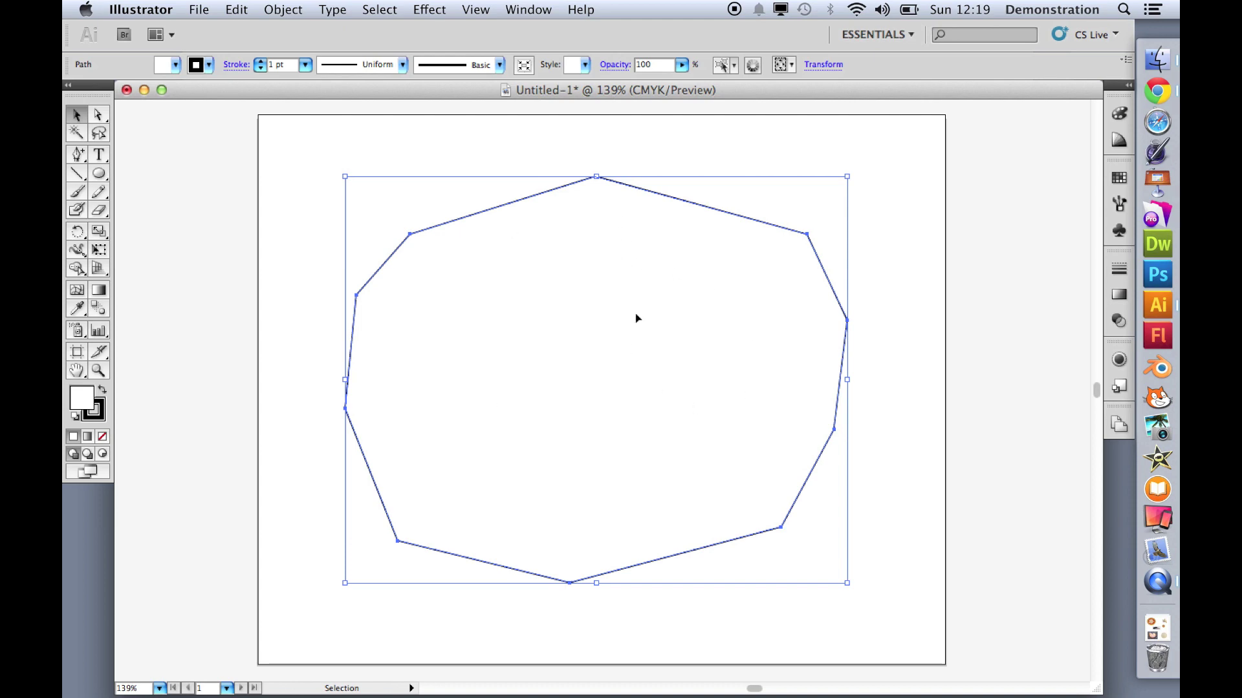
{"action": "left_click", "coordinate": [1157, 91]}
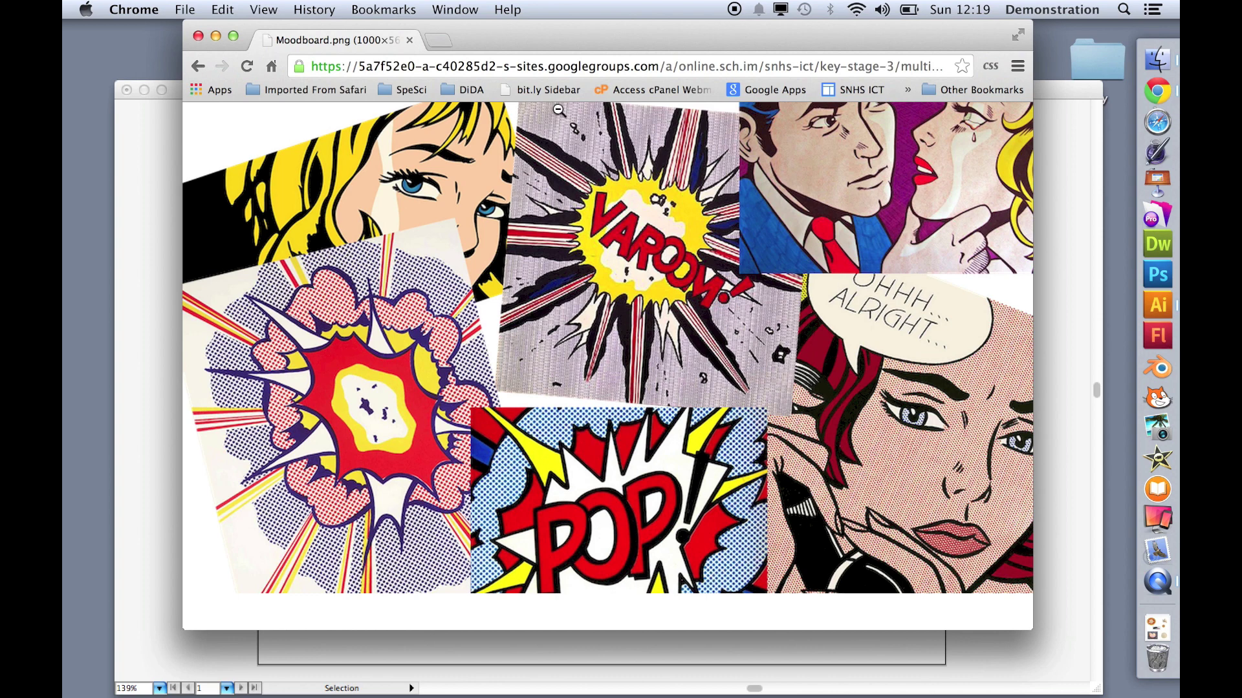
{"action": "left_click", "coordinate": [166, 155]}
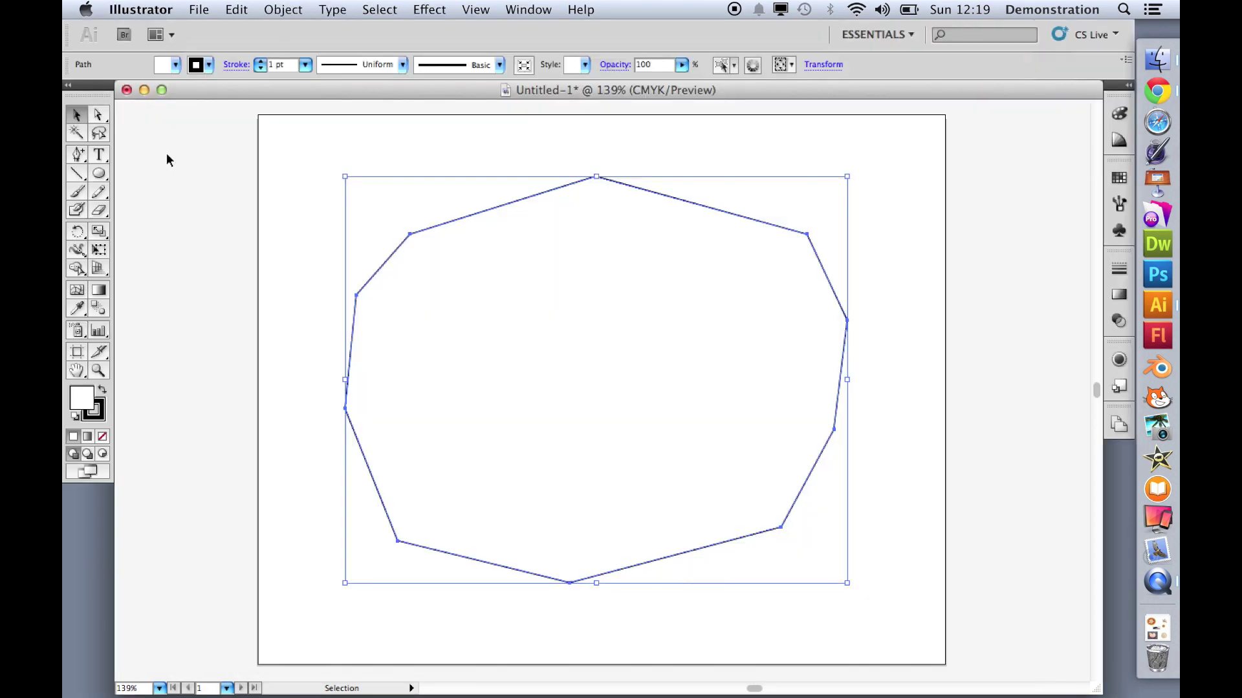
- Convert the upper-left anchor to a smooth point and drag its handle to reshape the curve
{"action": "left_click", "coordinate": [410, 236]}
{"action": "left_click", "coordinate": [98, 115]}
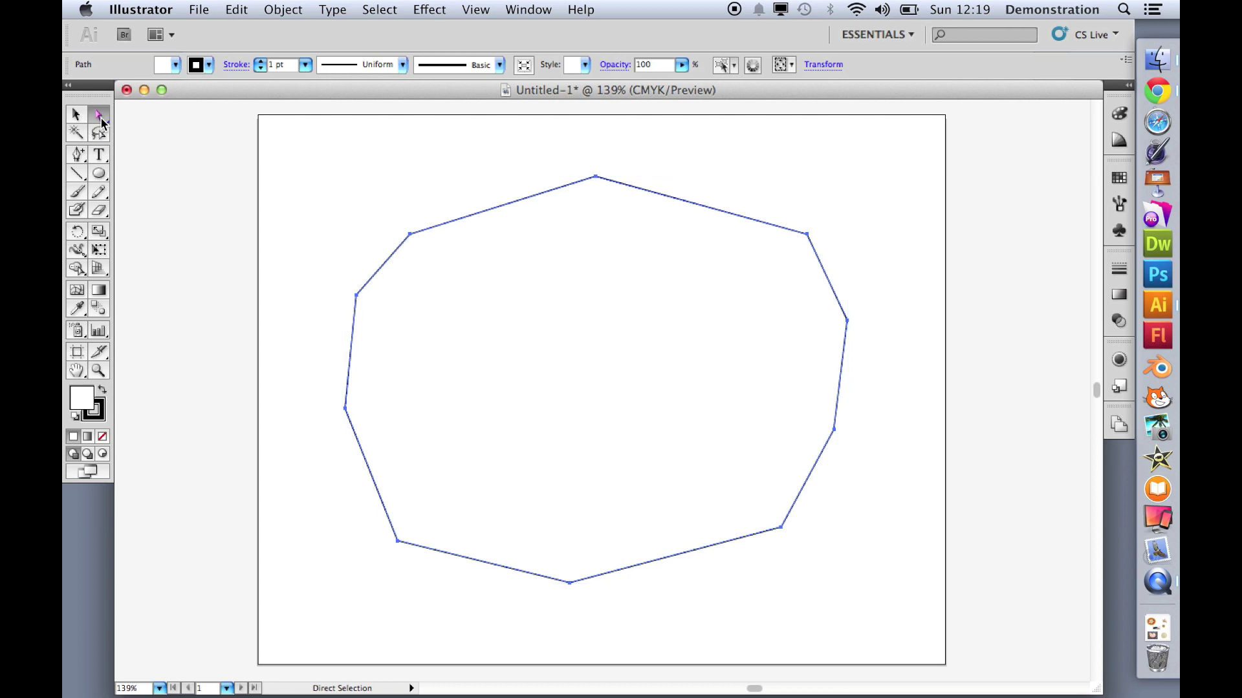
{"action": "left_click", "coordinate": [410, 235]}
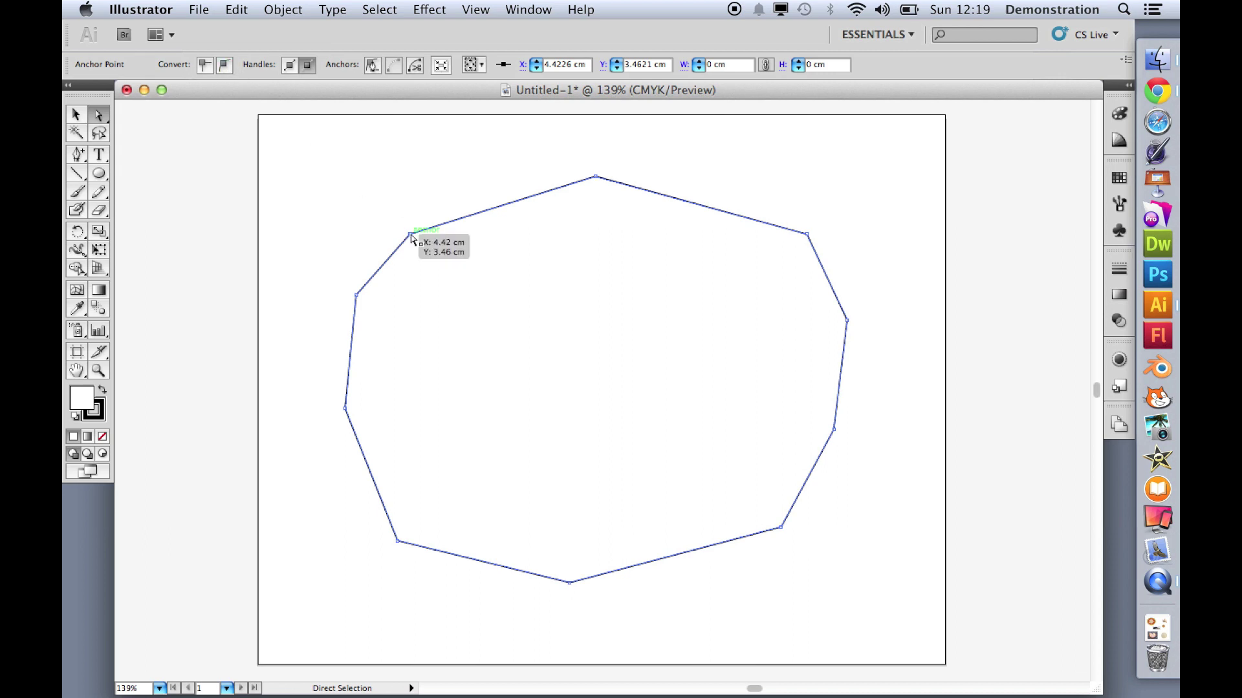
{"action": "left_click", "coordinate": [225, 65]}
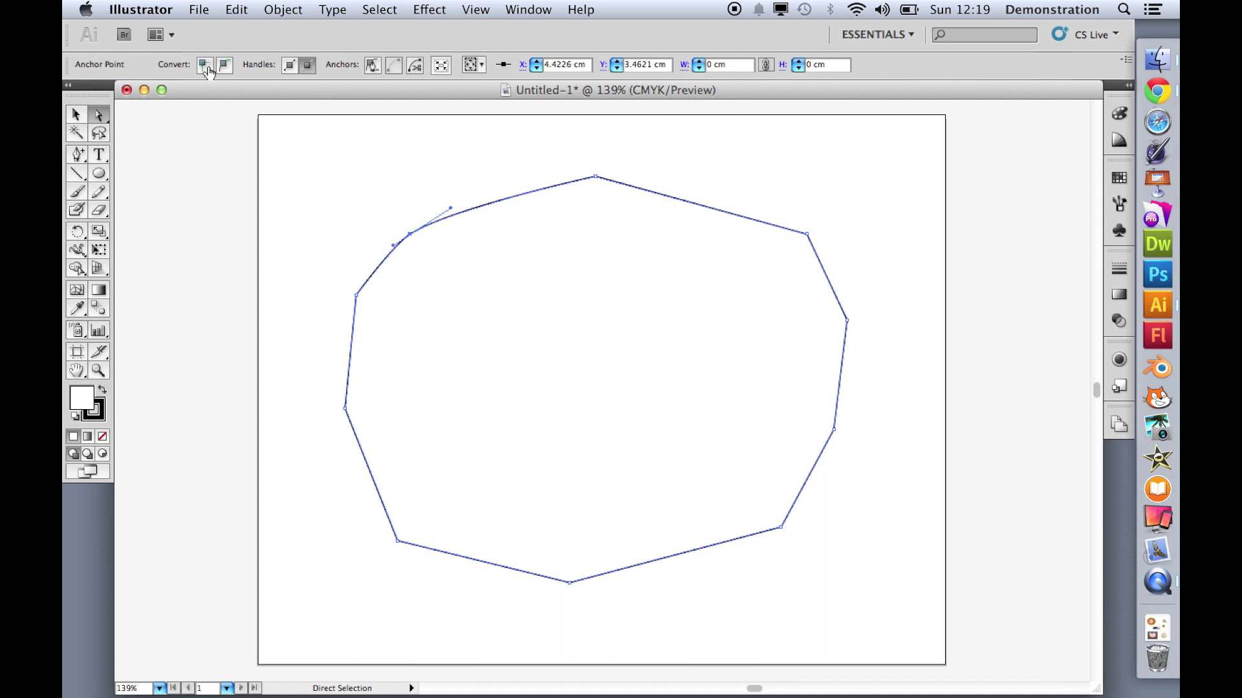
{"action": "left_click", "coordinate": [205, 66]}
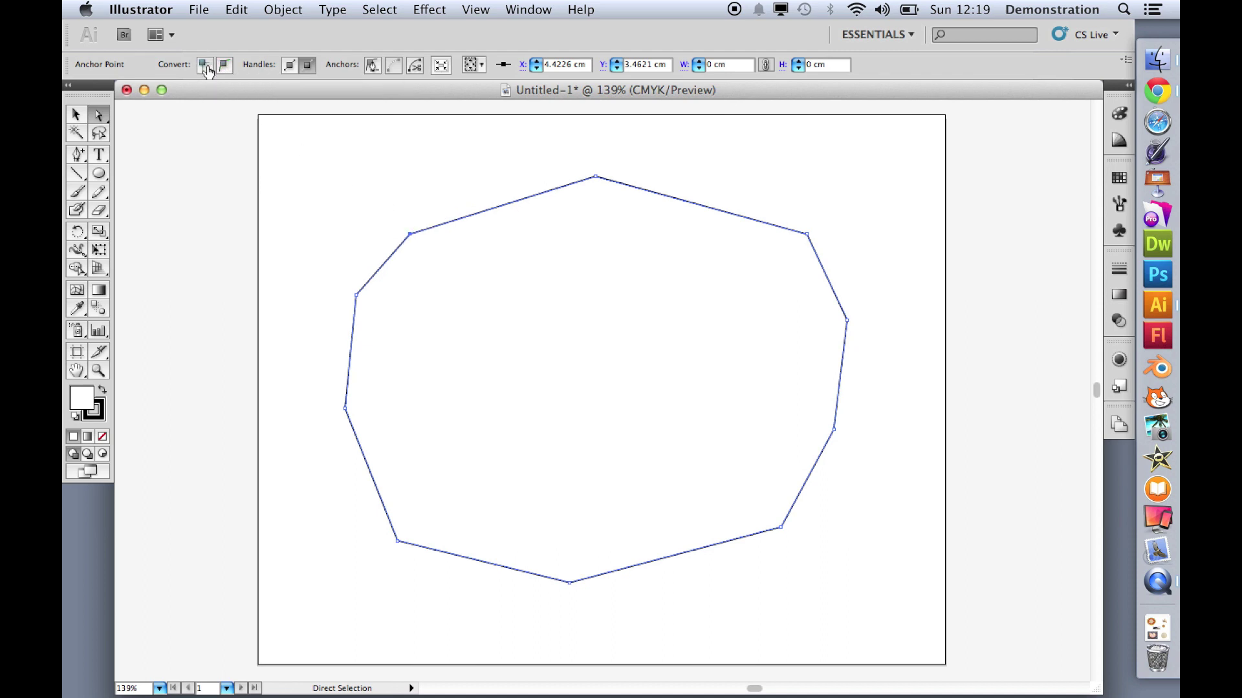
{"action": "left_click", "coordinate": [225, 65]}
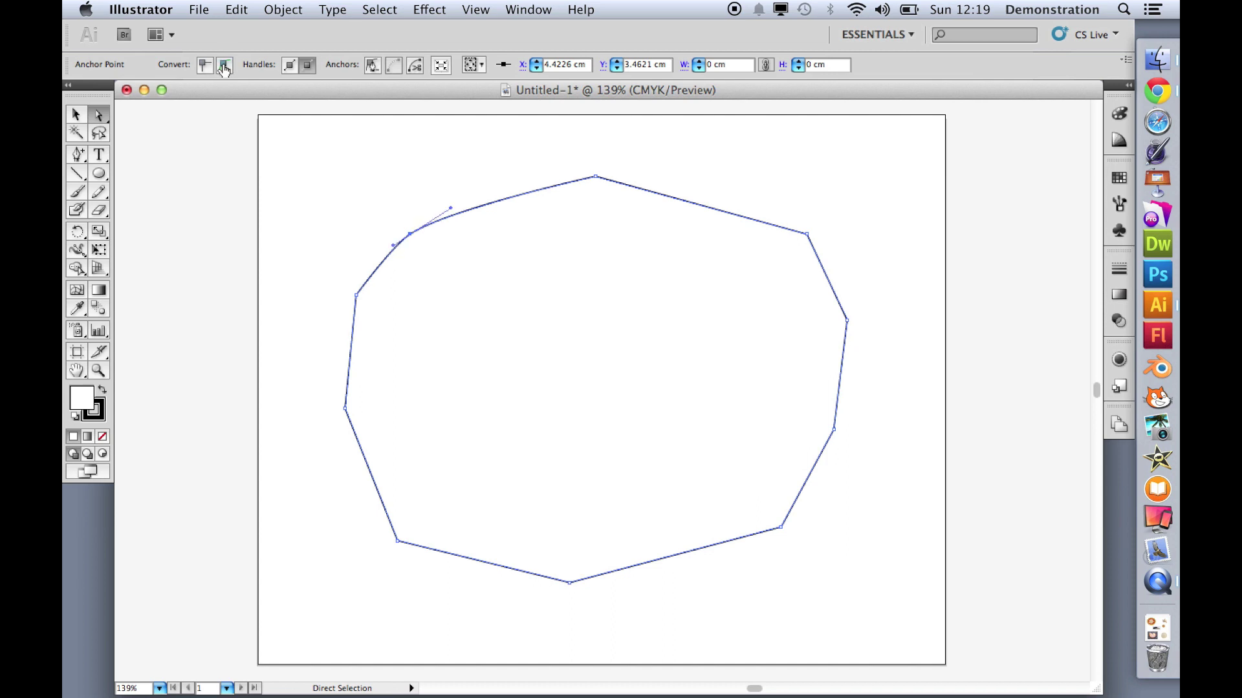
{"action": "left_click", "coordinate": [205, 65]}
{"action": "left_click", "coordinate": [224, 66]}
{"action": "left_click_drag", "start_coordinate": [451, 211], "coordinate": [457, 147]}
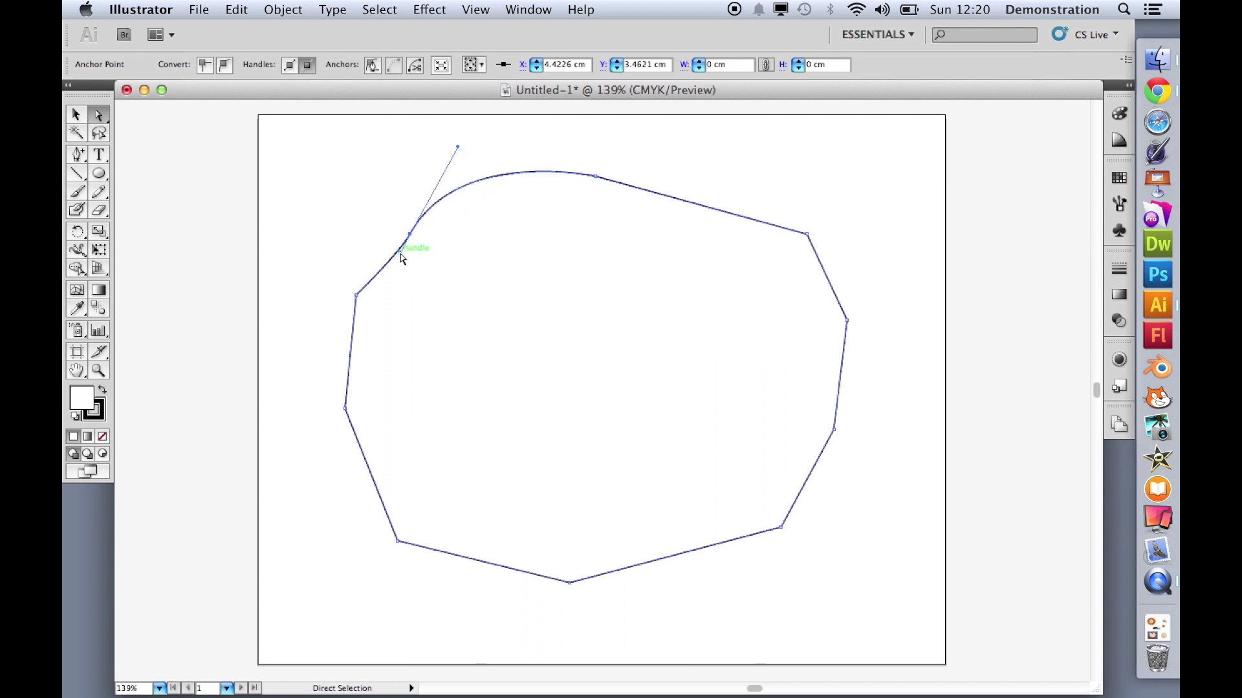
- Drag the upper-left anchor's handles so that edge bulges outward then scoops inward
{"action": "left_click_drag", "start_coordinate": [400, 256], "coordinate": [335, 207]}
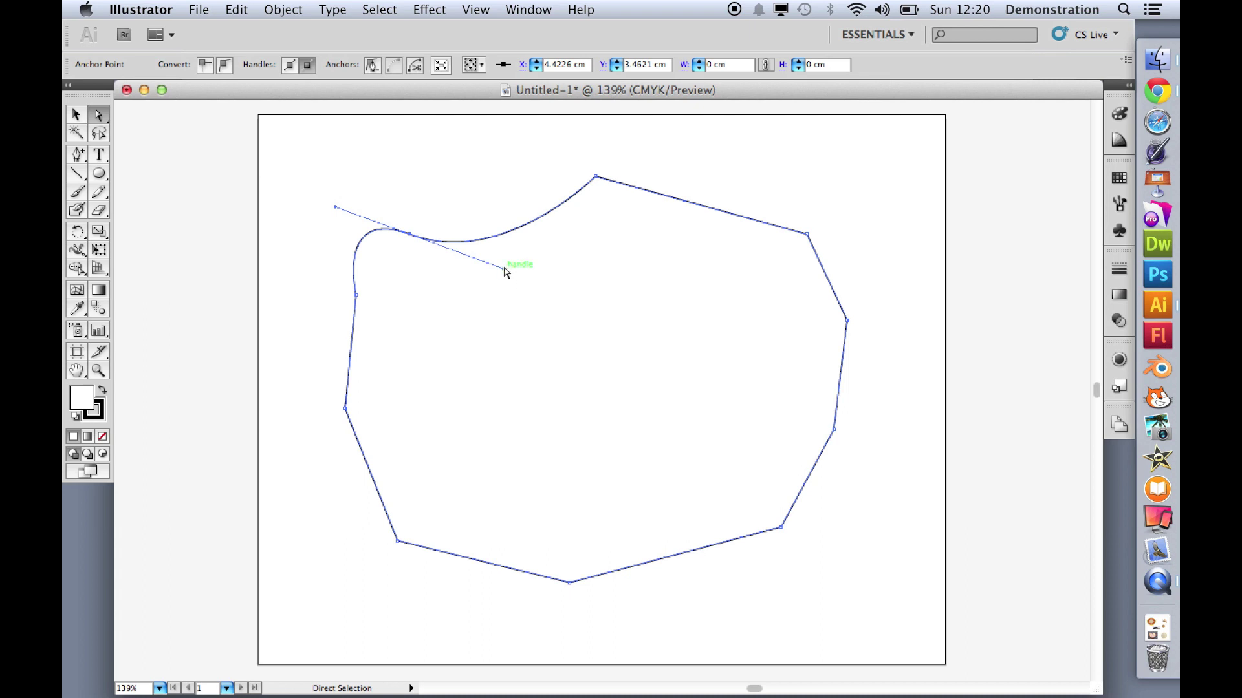
{"action": "left_click_drag", "start_coordinate": [505, 272], "coordinate": [503, 153]}
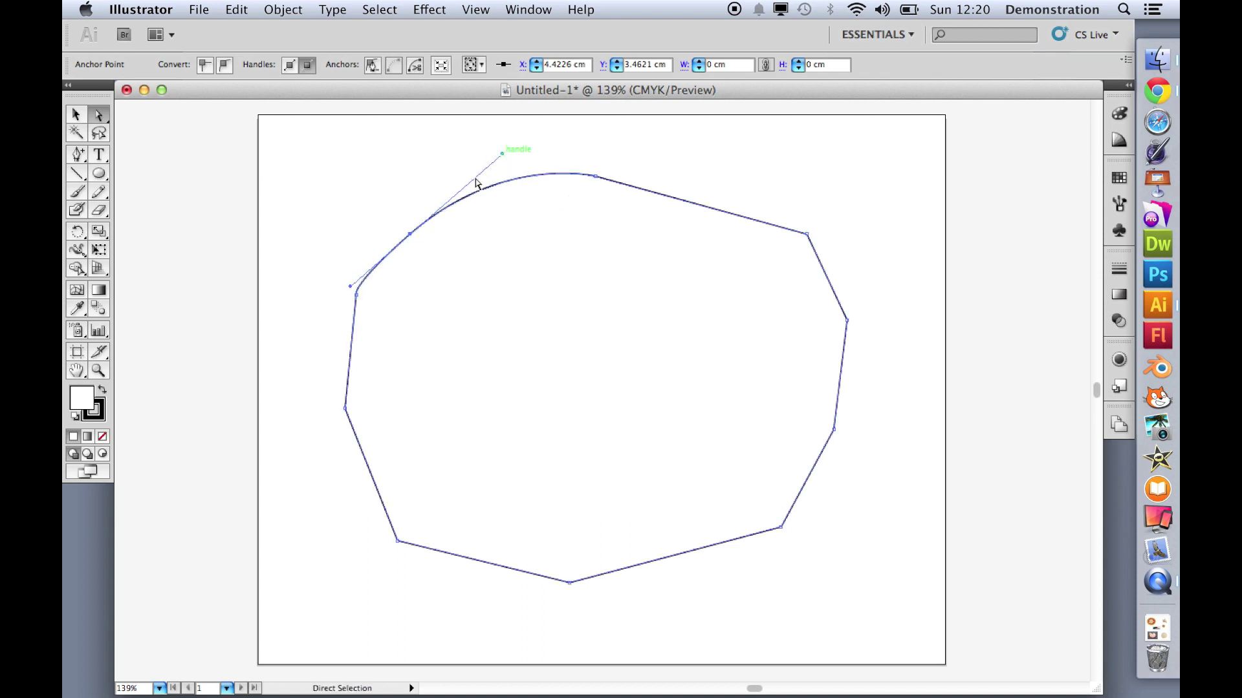
{"action": "left_click_drag", "start_coordinate": [349, 286], "coordinate": [327, 224]}
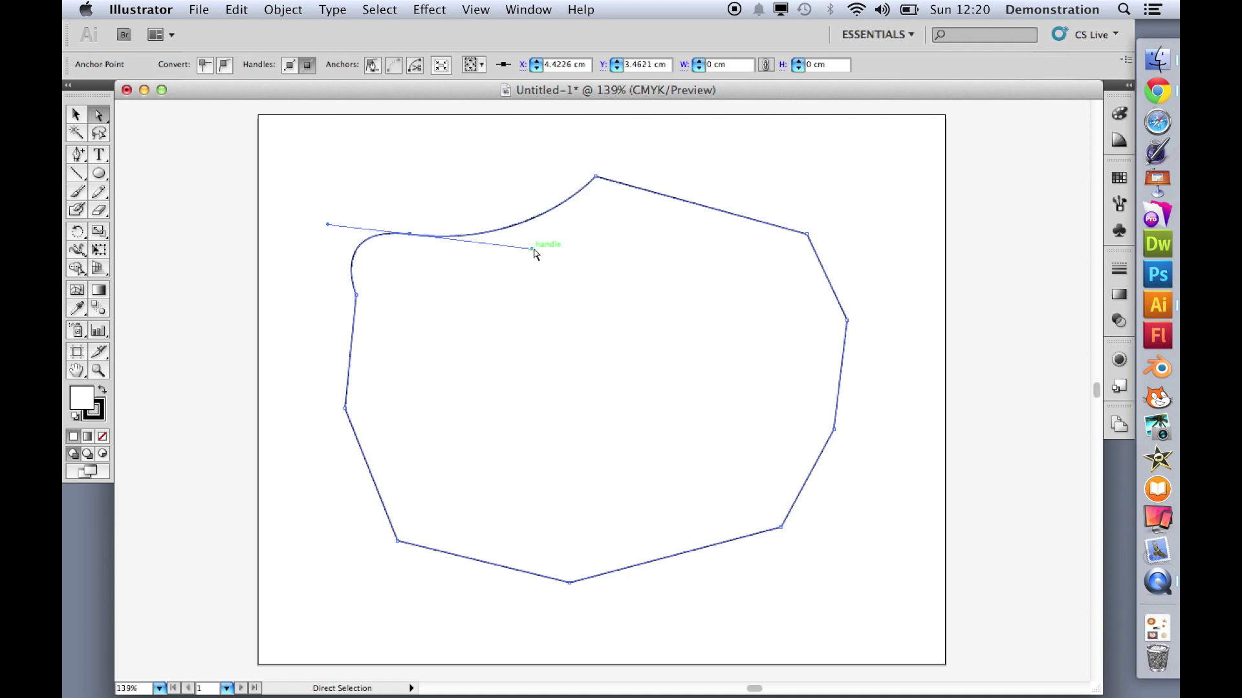
{"action": "left_click_drag", "start_coordinate": [532, 254], "coordinate": [497, 285]}
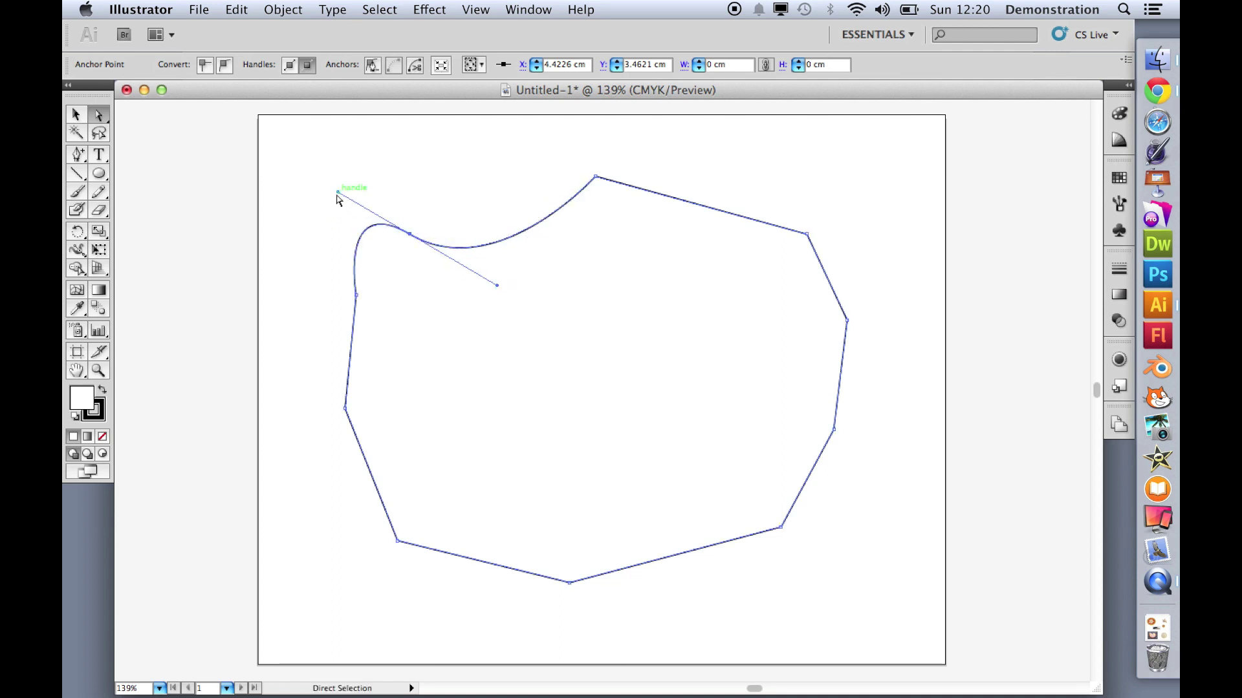
{"action": "left_click_drag", "start_coordinate": [337, 195], "coordinate": [390, 291]}
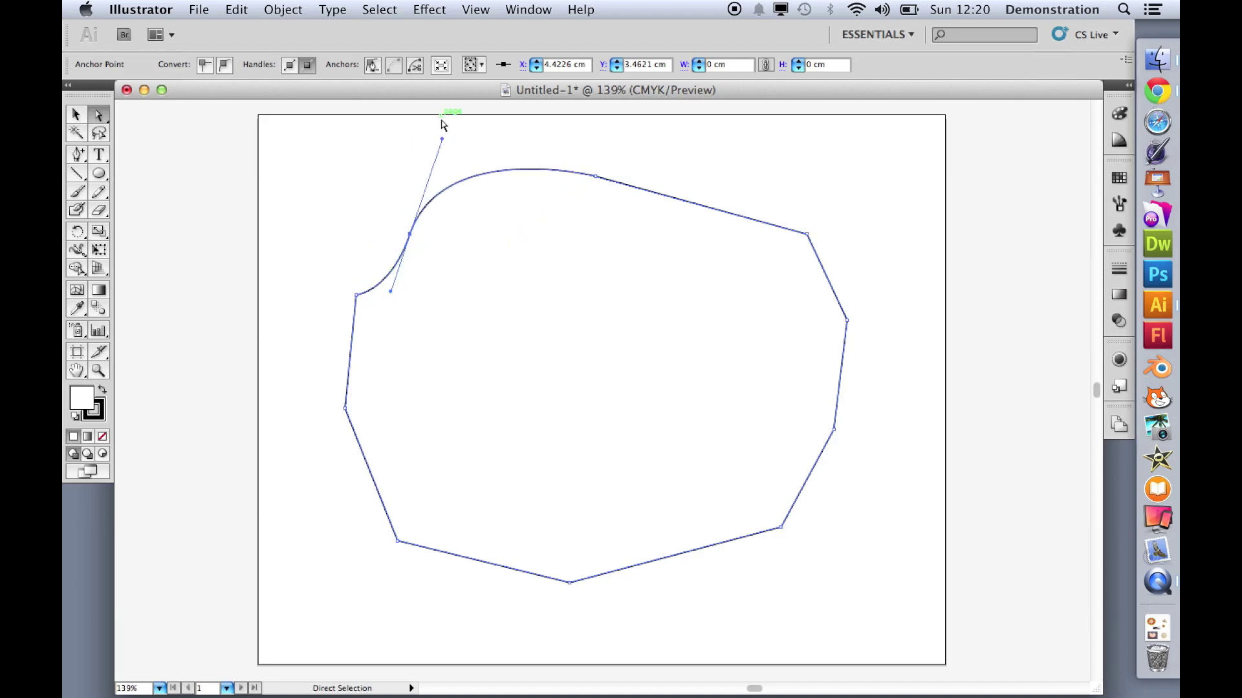
{"action": "left_click", "coordinate": [442, 141]}
{"action": "left_click_drag", "start_coordinate": [441, 141], "coordinate": [494, 329]}
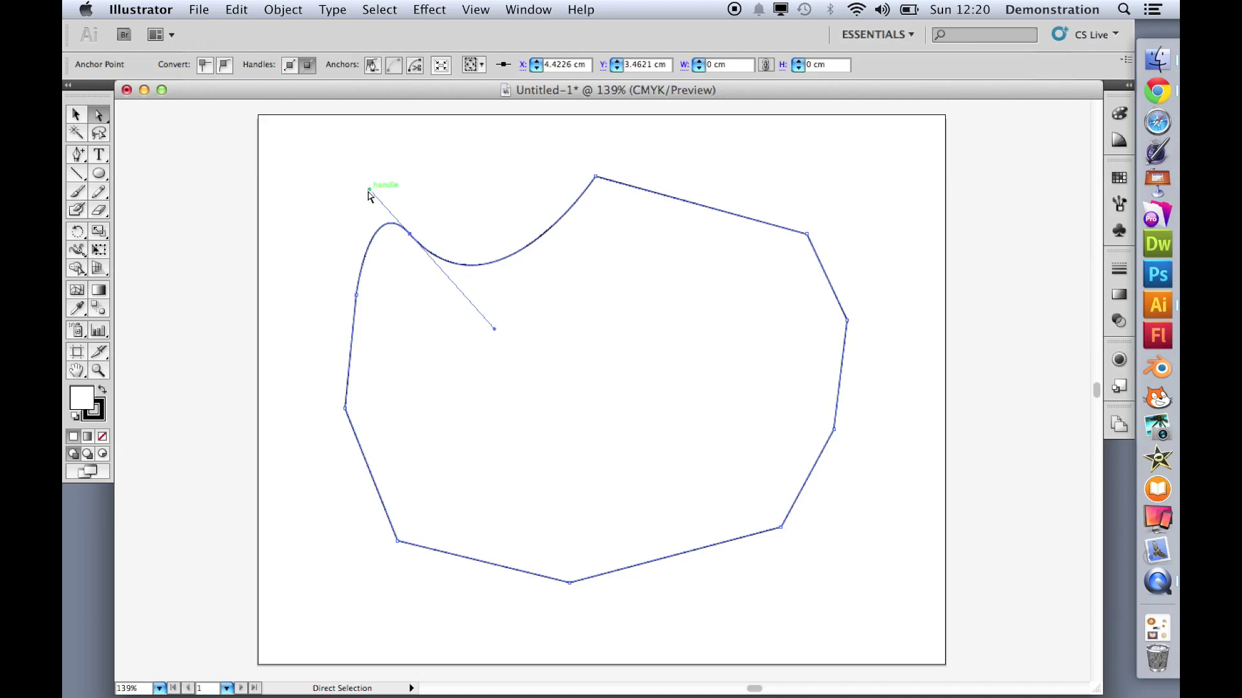
- Break the upper-left point into a cusp and turn the top point into a spike between concave curves
{"action": "key", "text": "alt"}
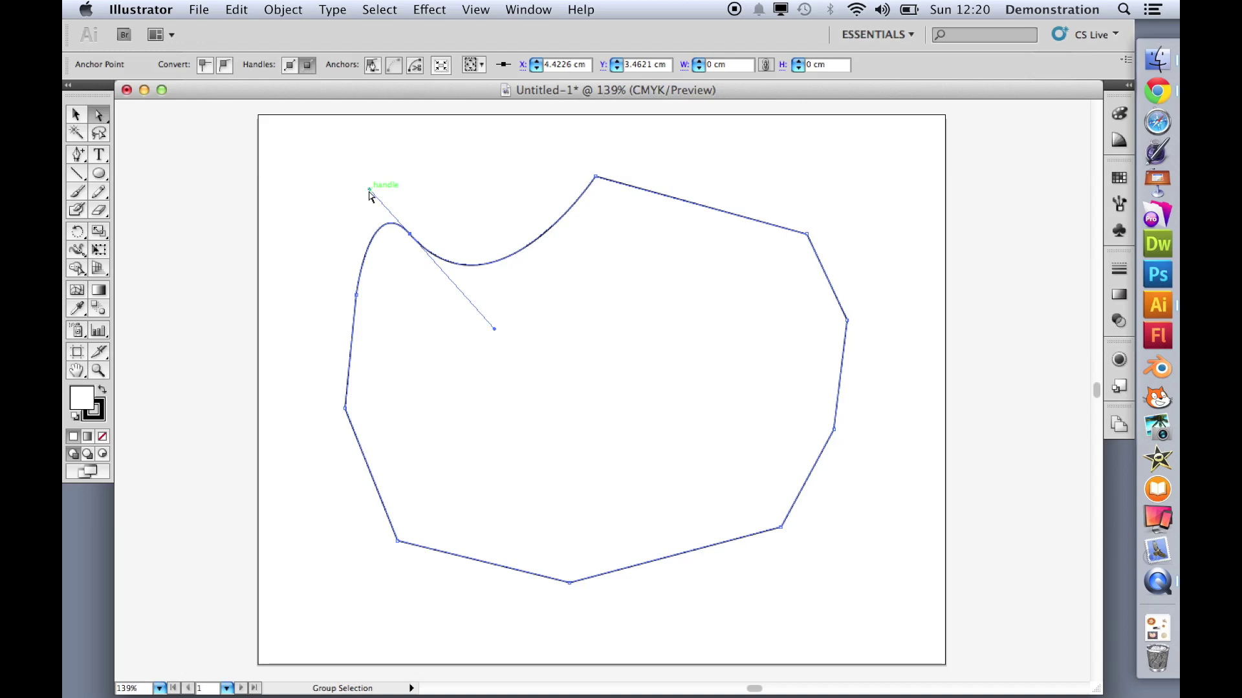
{"action": "left_click_drag", "start_coordinate": [369, 192], "coordinate": [425, 309]}
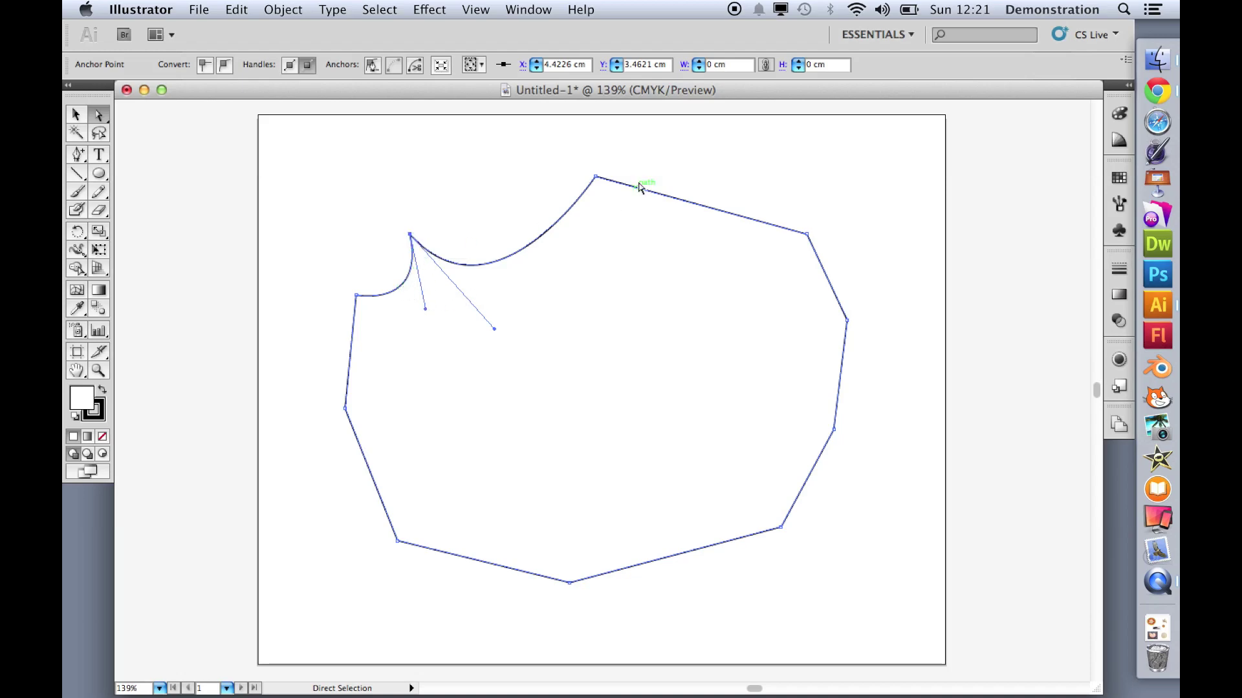
{"action": "left_click", "coordinate": [596, 178]}
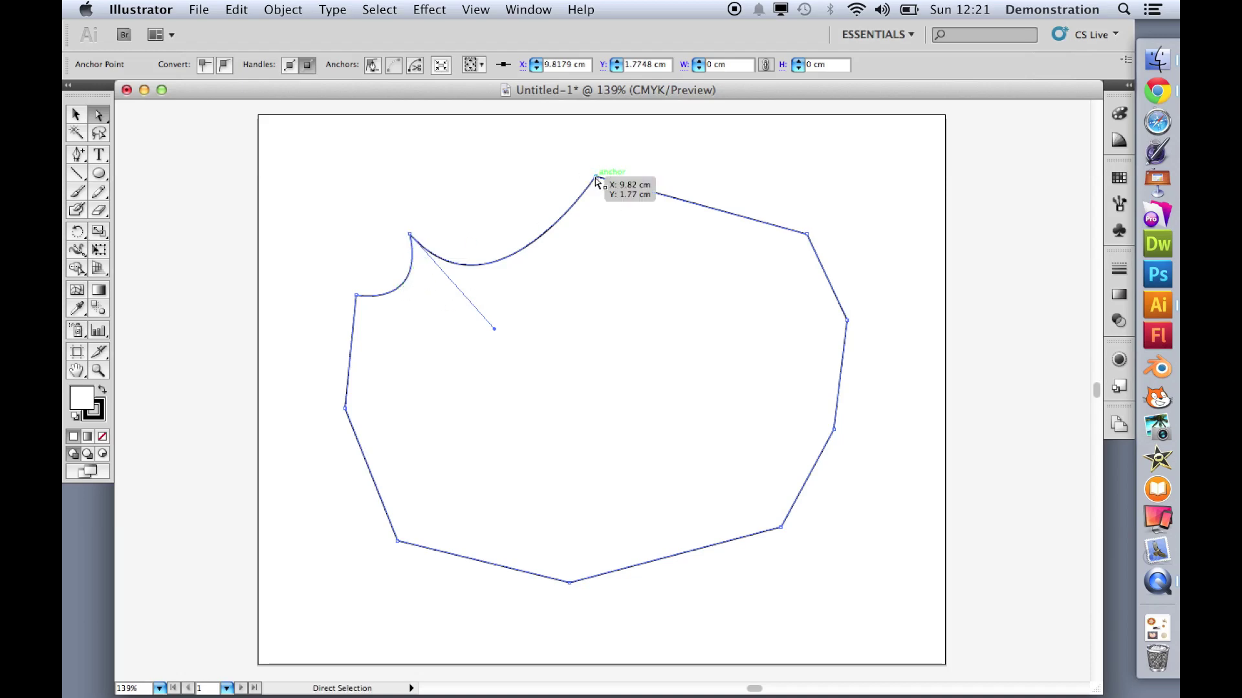
{"action": "left_click", "coordinate": [225, 64]}
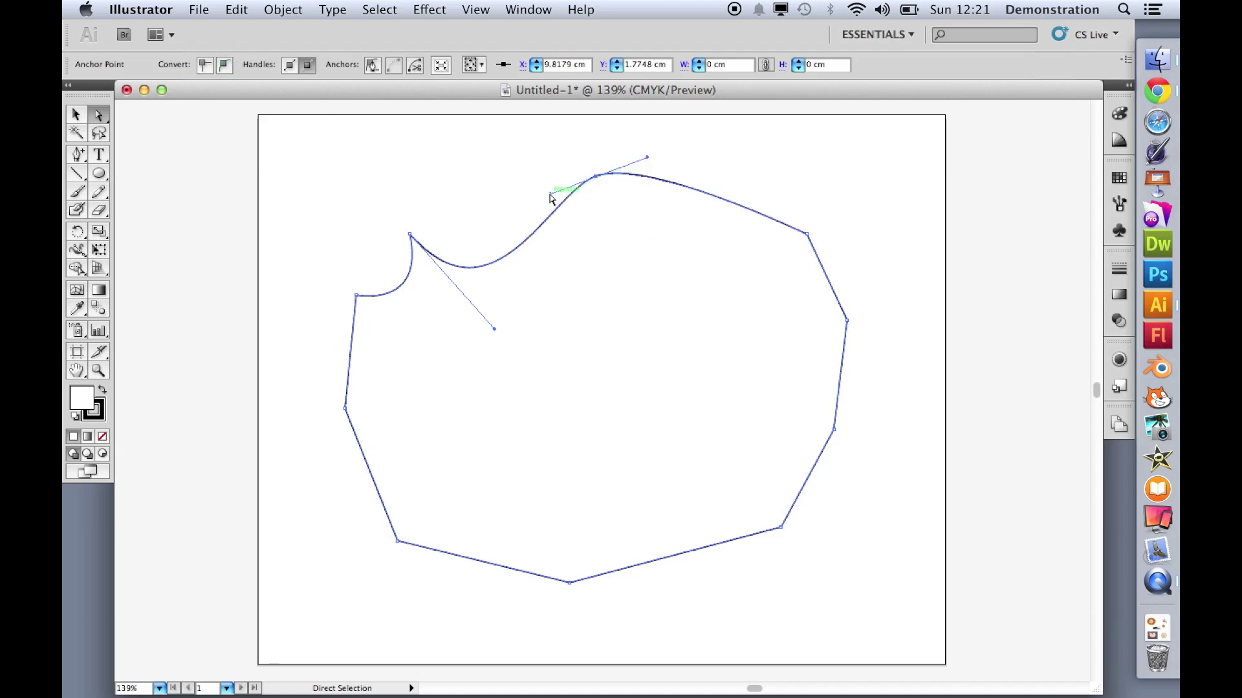
{"action": "left_click_drag", "start_coordinate": [550, 193], "coordinate": [569, 239]}
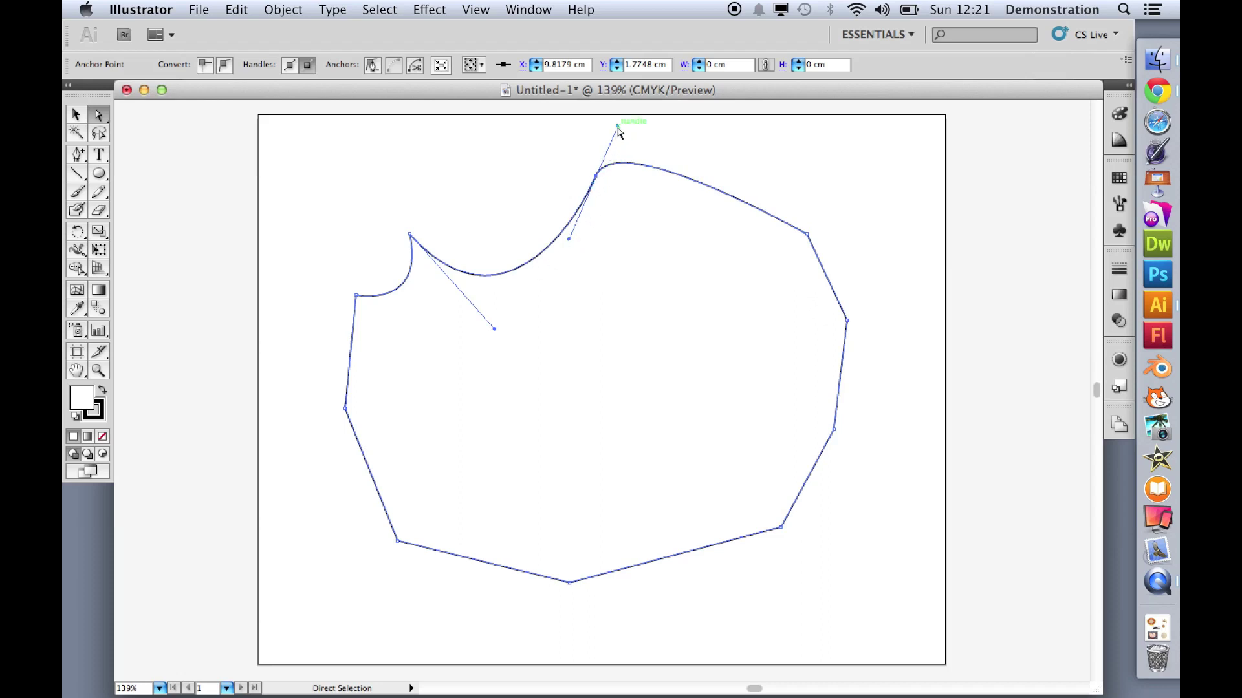
{"action": "left_click_drag", "start_coordinate": [617, 127], "coordinate": [620, 268]}
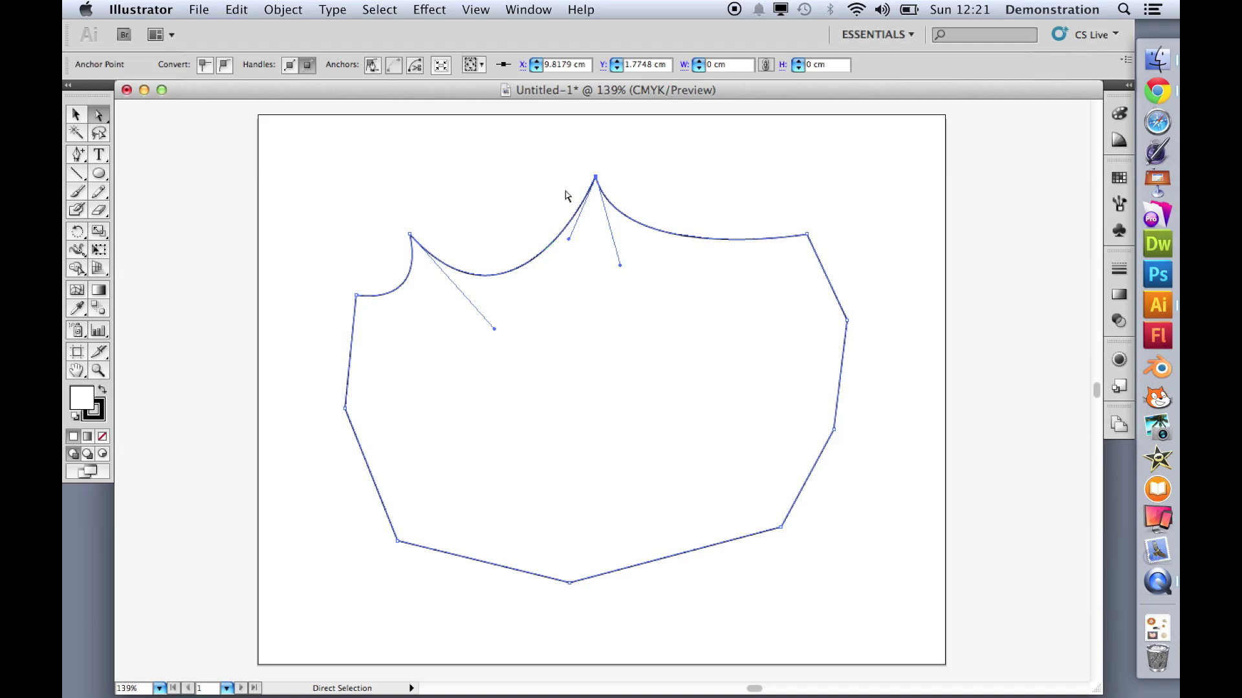
- Convert the right-side, bottom and remaining corner points to smooth curves
{"action": "left_click_drag", "start_coordinate": [699, 180], "coordinate": [910, 576]}
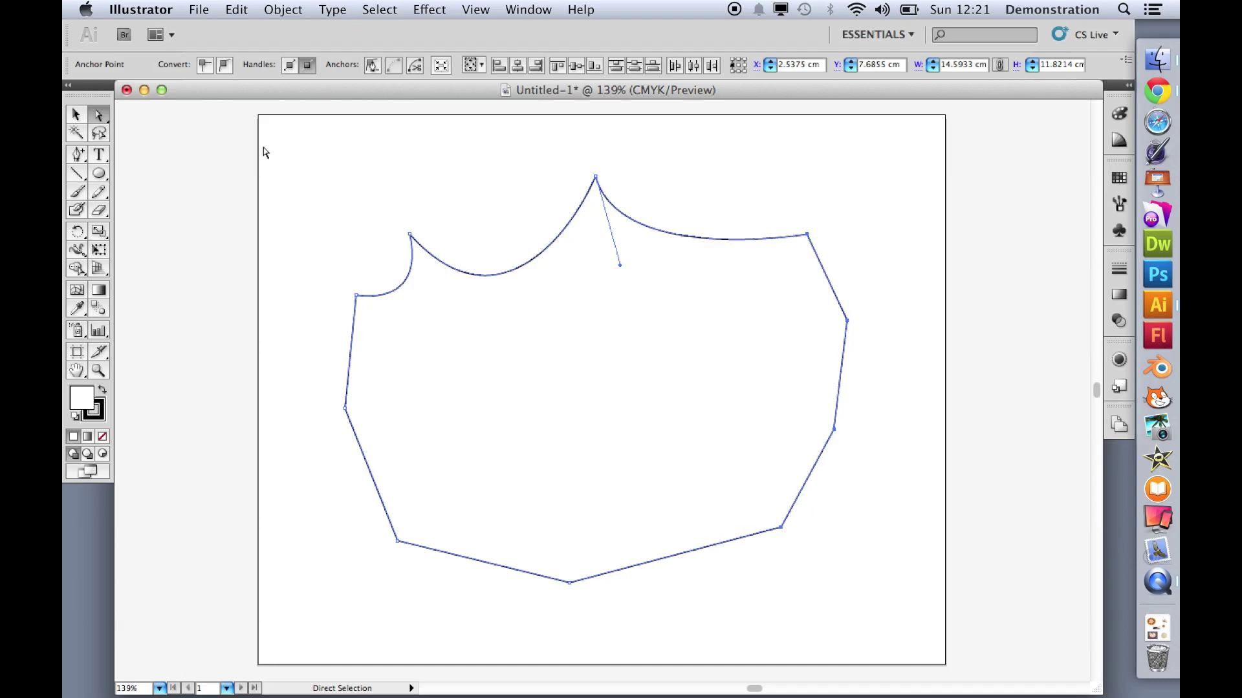
{"action": "left_click", "coordinate": [225, 67]}
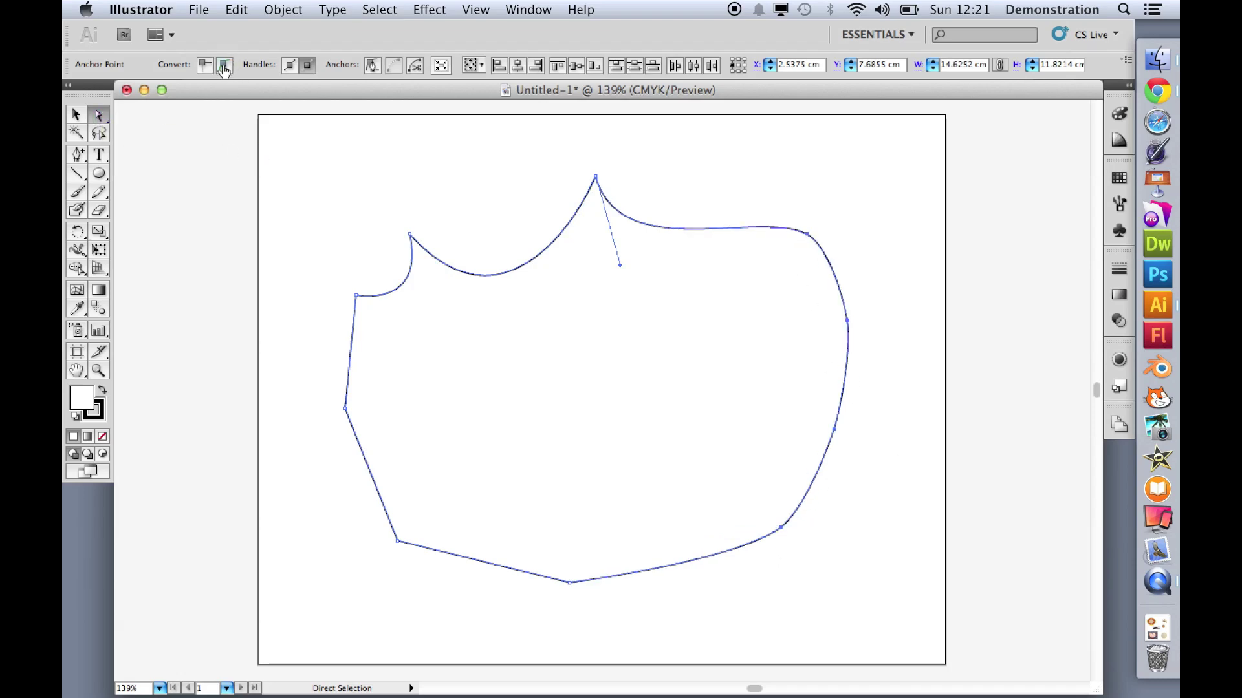
{"action": "left_click", "coordinate": [570, 584]}
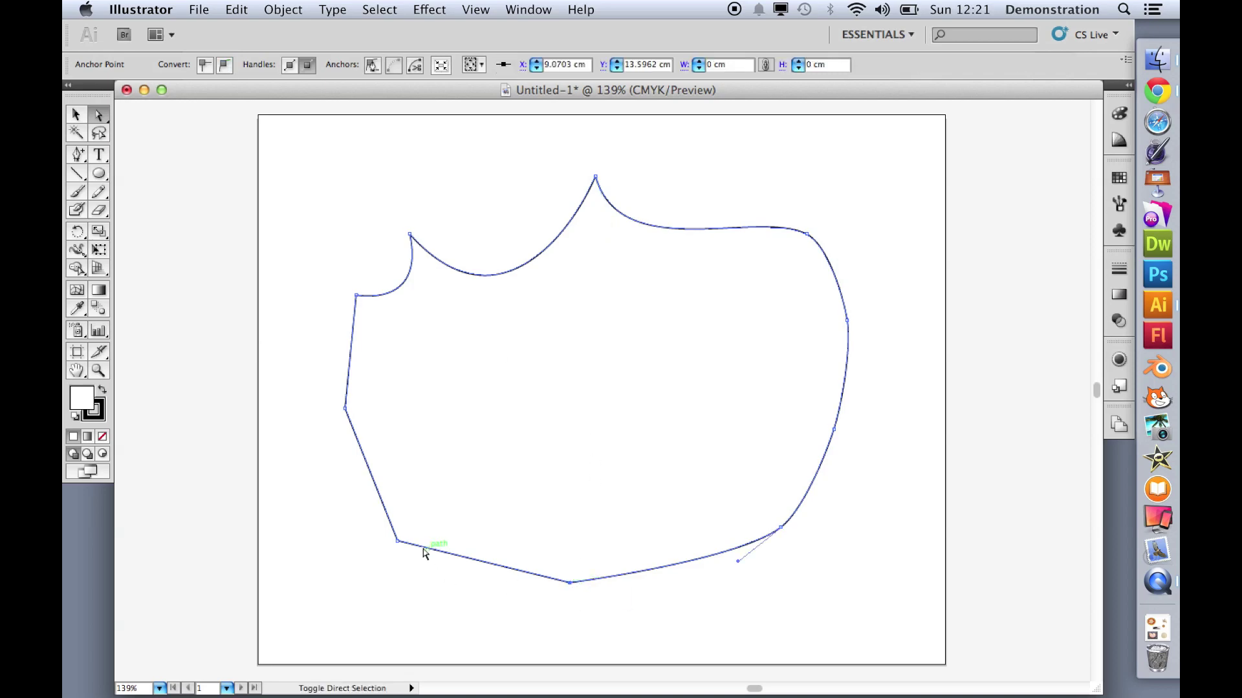
{"action": "key", "text": "super+a"}
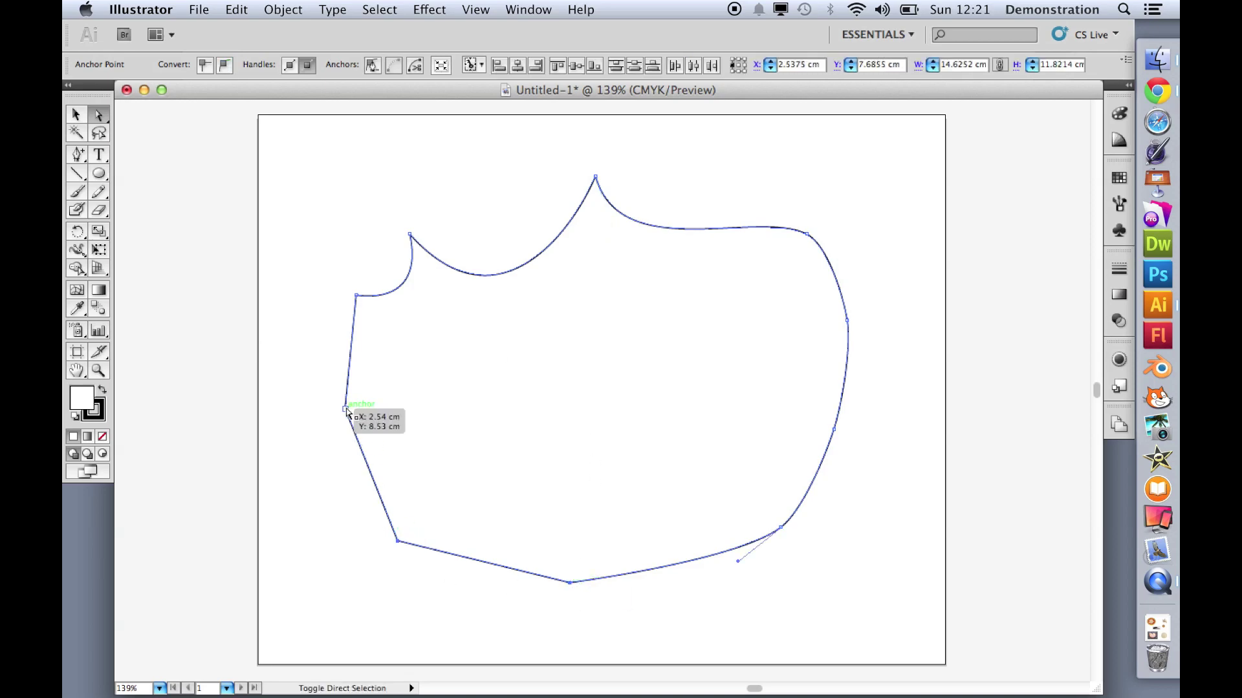
{"action": "left_click", "coordinate": [358, 296]}
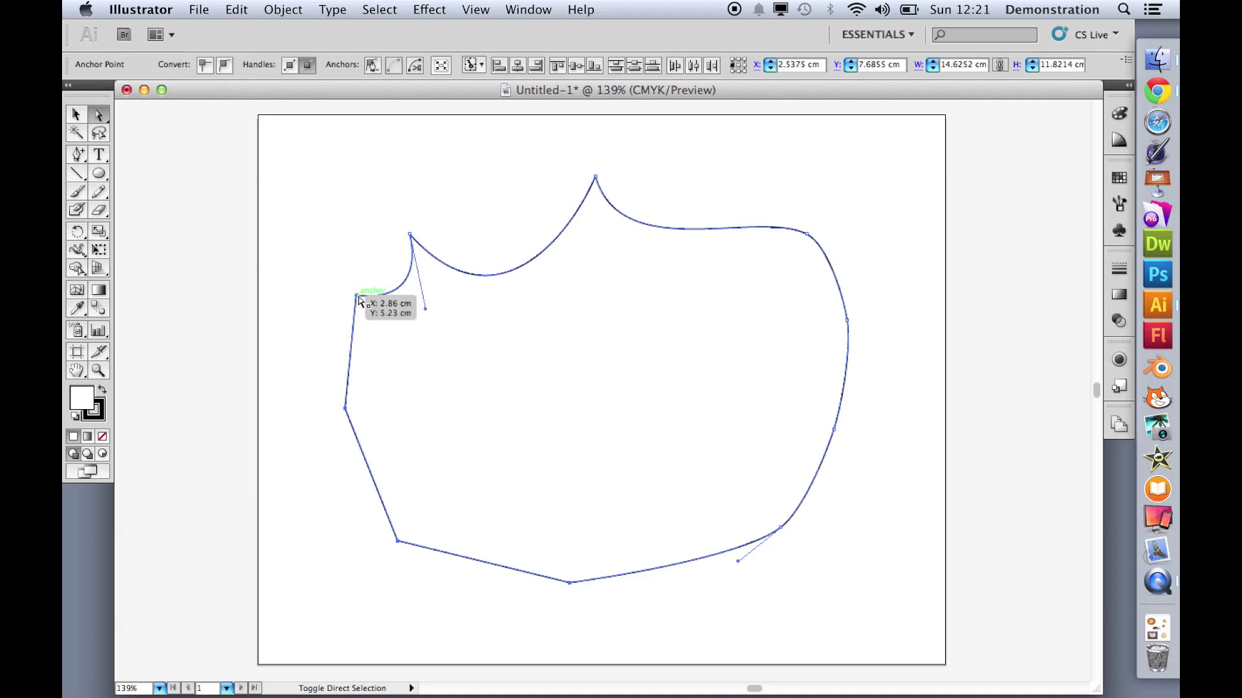
{"action": "left_click", "coordinate": [225, 65]}
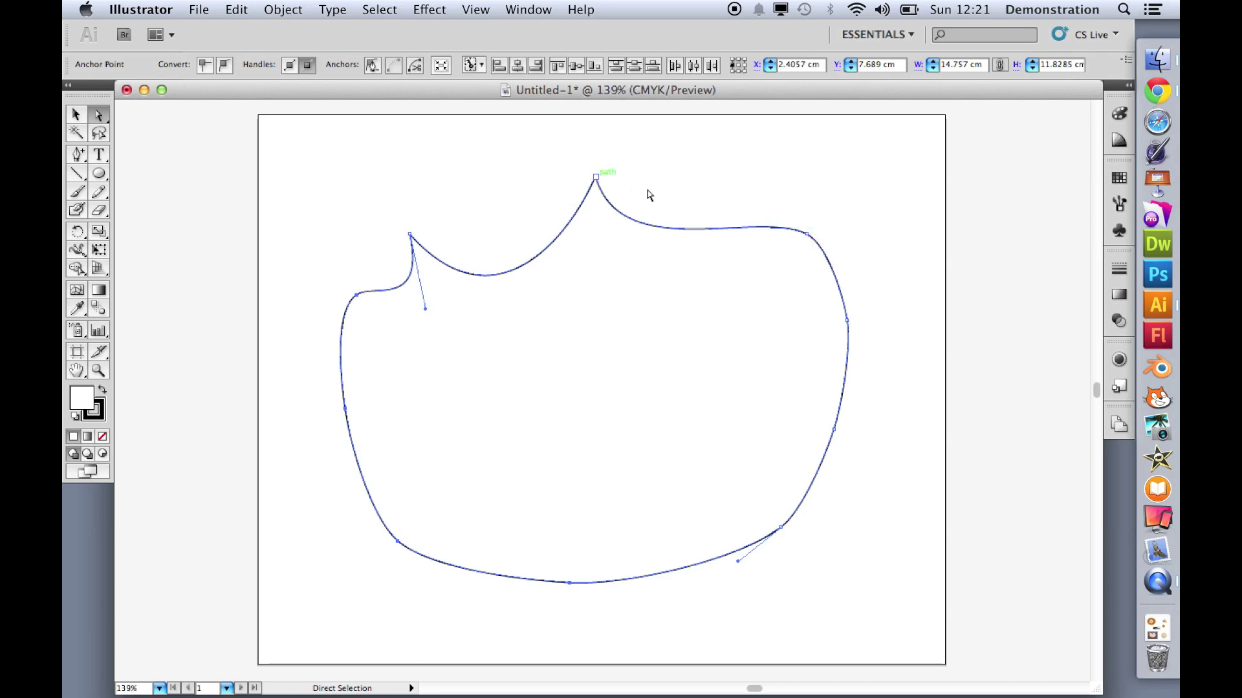
- Deepen the upper-right arc and break the upper-right point into a third sharp spike
{"action": "left_click", "coordinate": [807, 234]}
{"action": "left_click_drag", "start_coordinate": [757, 209], "coordinate": [754, 286]}
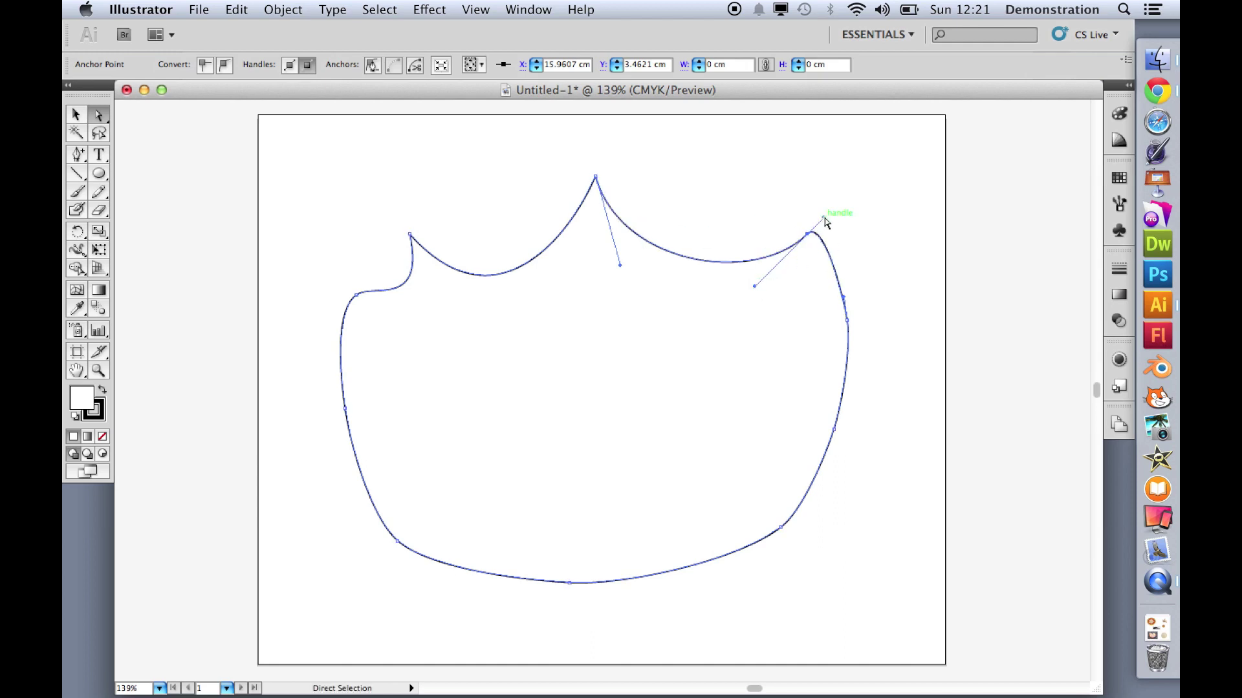
{"action": "key", "text": "alt"}
{"action": "left_click_drag", "start_coordinate": [824, 218], "coordinate": [783, 316]}
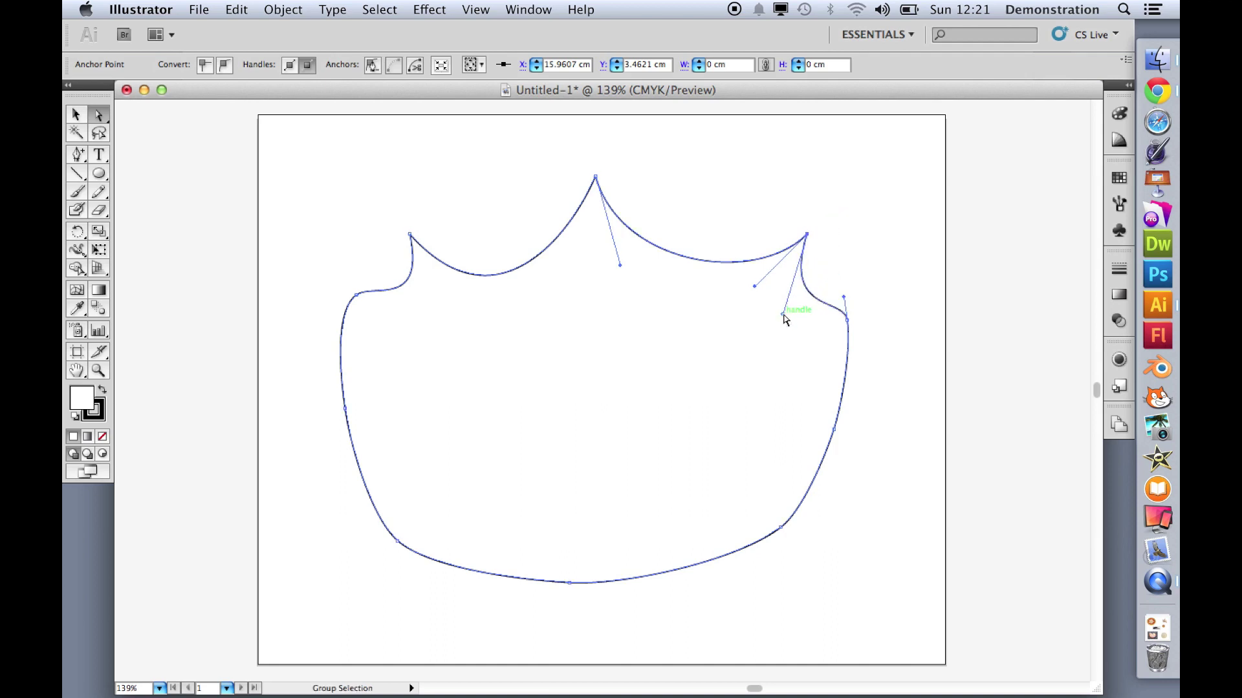
{"action": "left_click", "coordinate": [848, 320]}
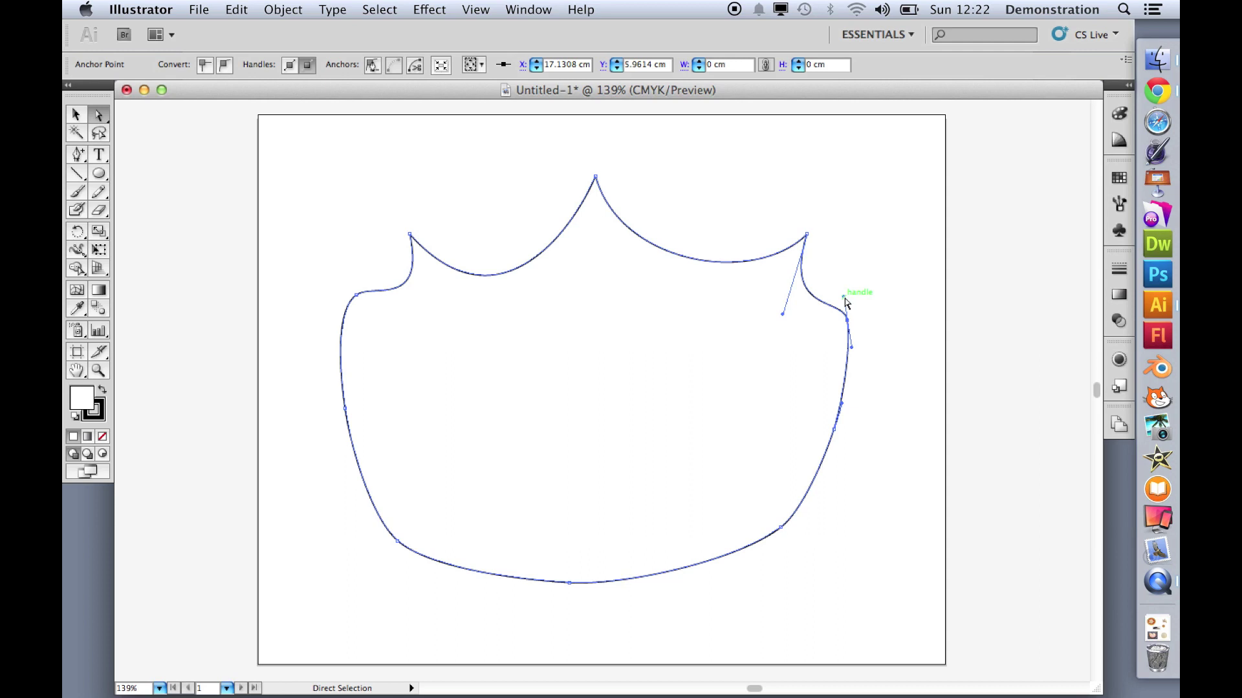
- Alt-drag the remaining handles on the right, bottom and left sides into spikes
{"action": "left_click_drag", "start_coordinate": [844, 297], "coordinate": [857, 449]}
{"action": "left_click_drag", "start_coordinate": [768, 497], "coordinate": [714, 495]}
{"action": "left_click_drag", "start_coordinate": [569, 584], "coordinate": [543, 532]}
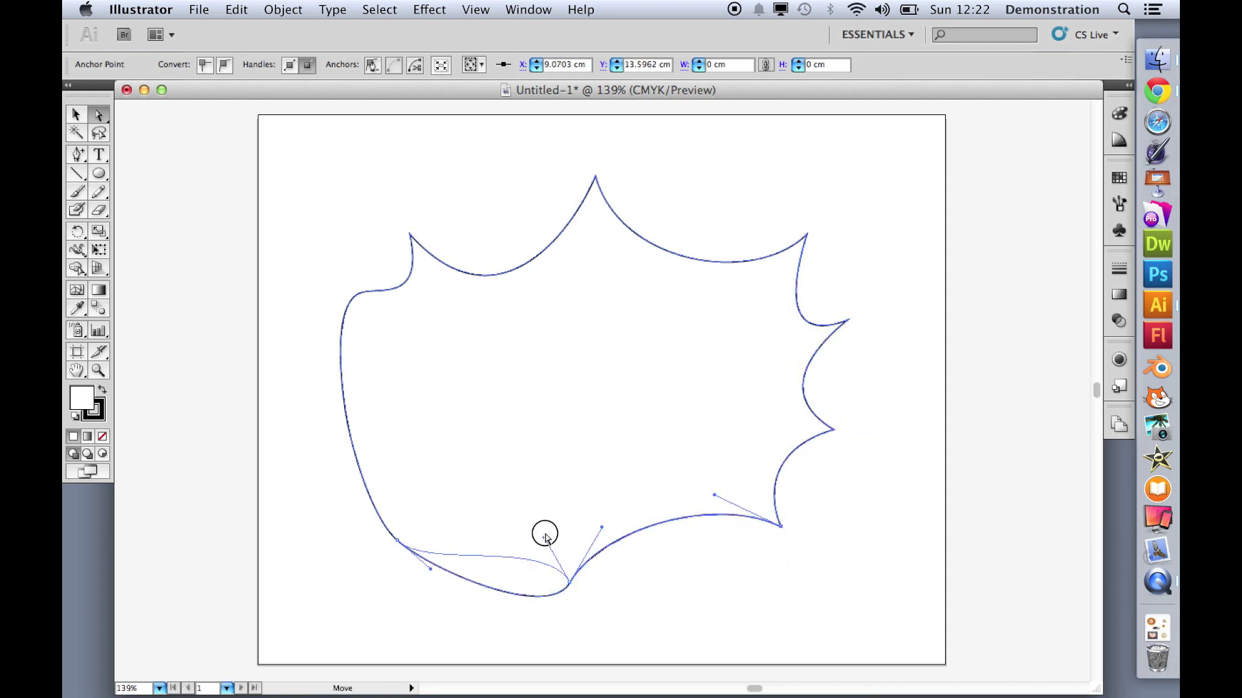
{"action": "left_click_drag", "start_coordinate": [397, 541], "coordinate": [402, 326]}
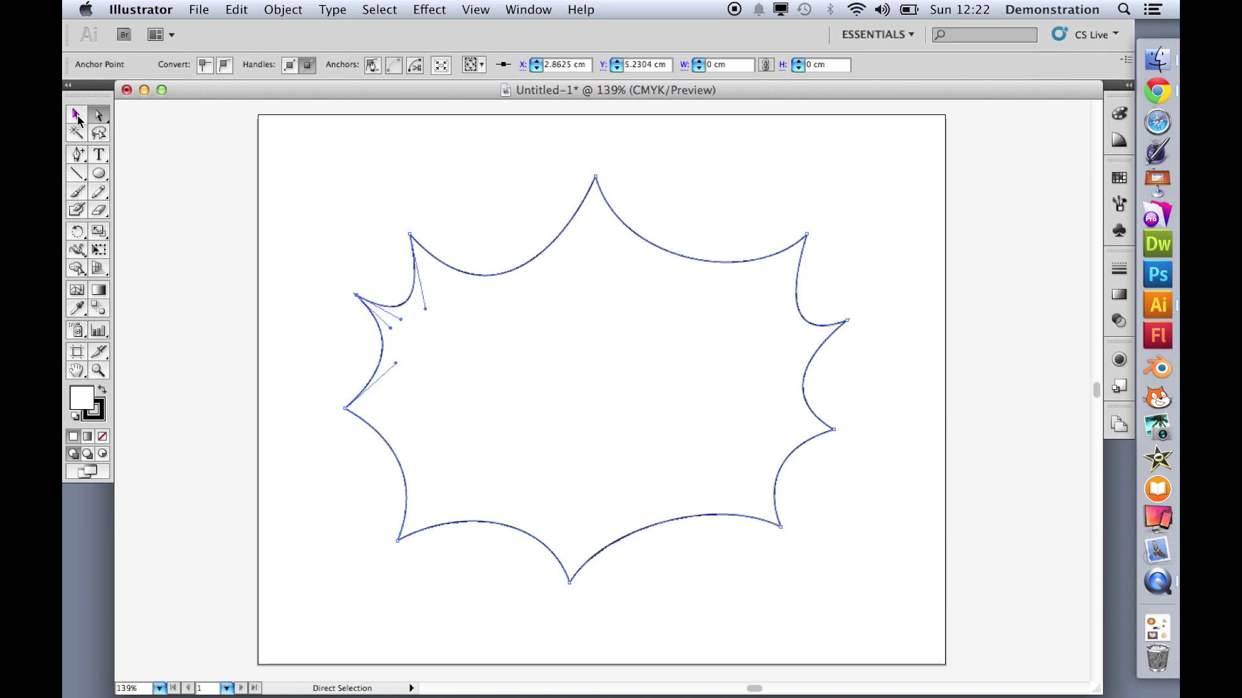
- Nudge the finished starburst slightly right and view the Moodboard.png reference again
{"action": "left_click", "coordinate": [76, 116]}
{"action": "left_click", "coordinate": [592, 414]}
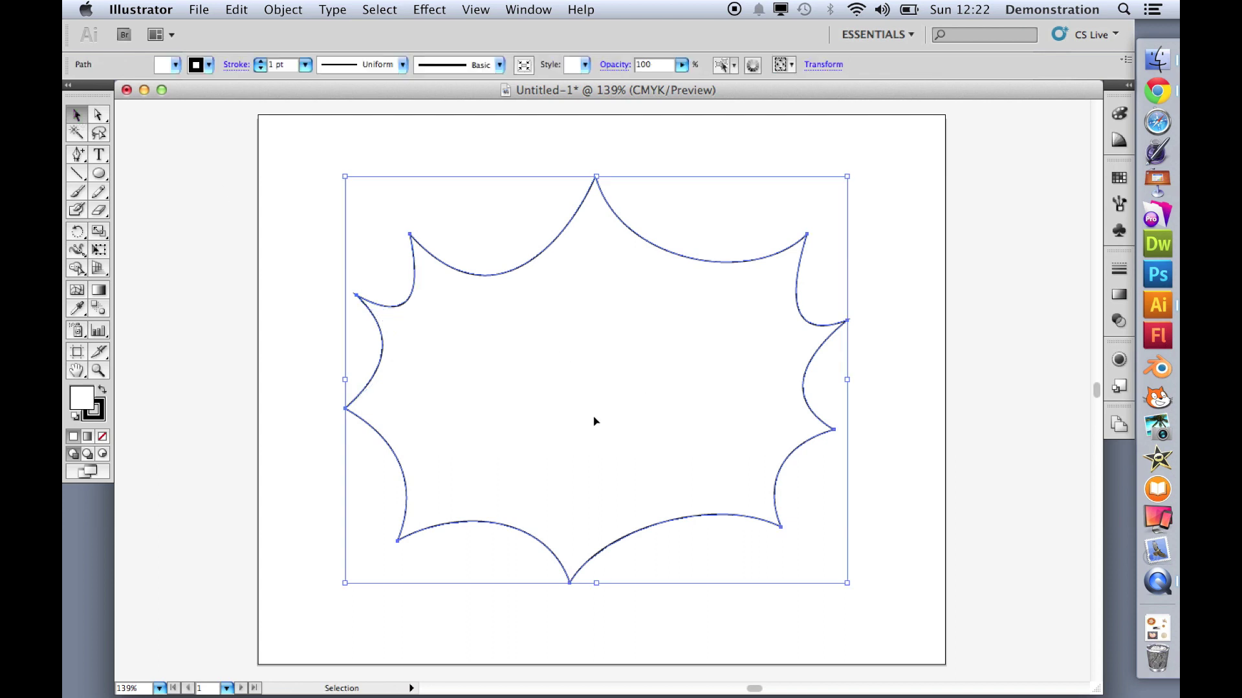
{"action": "left_click_drag", "start_coordinate": [595, 421], "coordinate": [621, 434]}
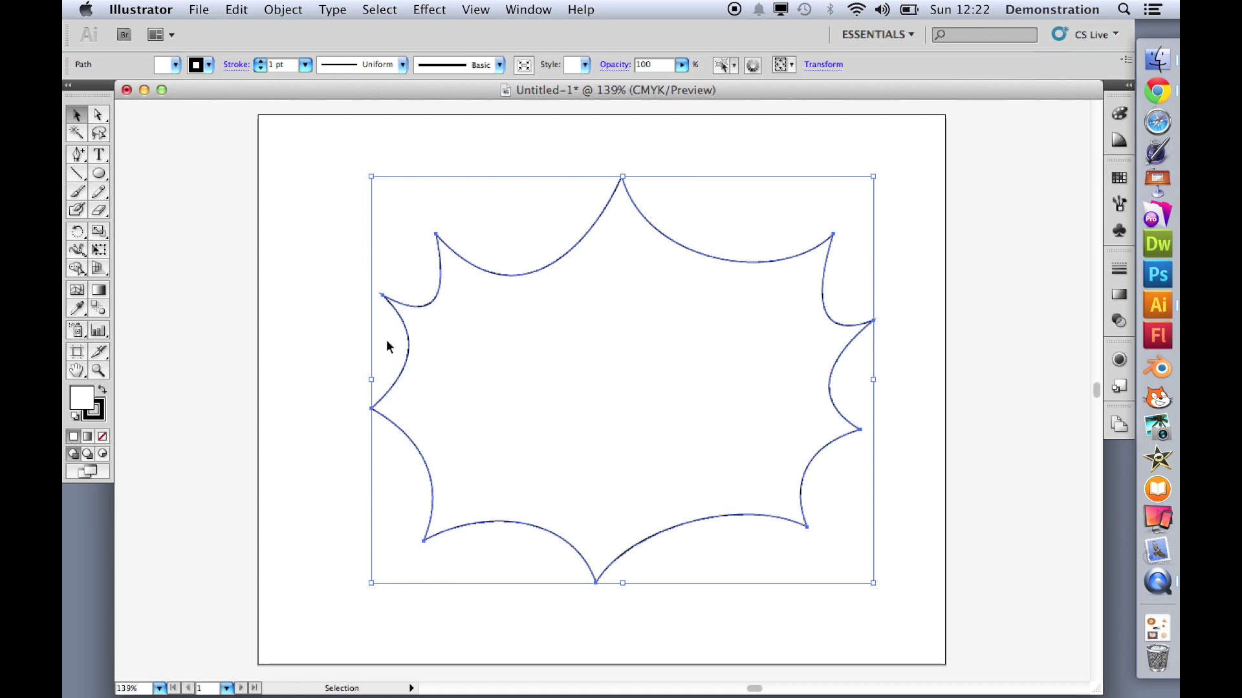
{"action": "left_click", "coordinate": [1157, 91]}
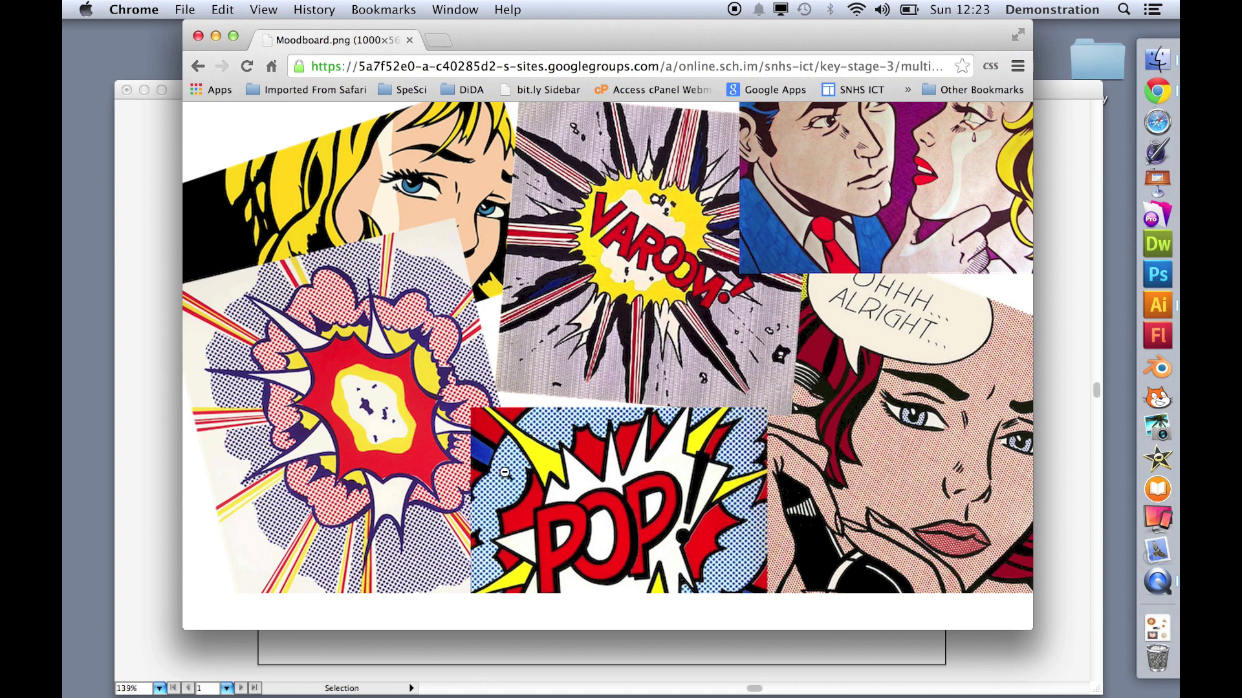
{"action": "left_click", "coordinate": [670, 649]}
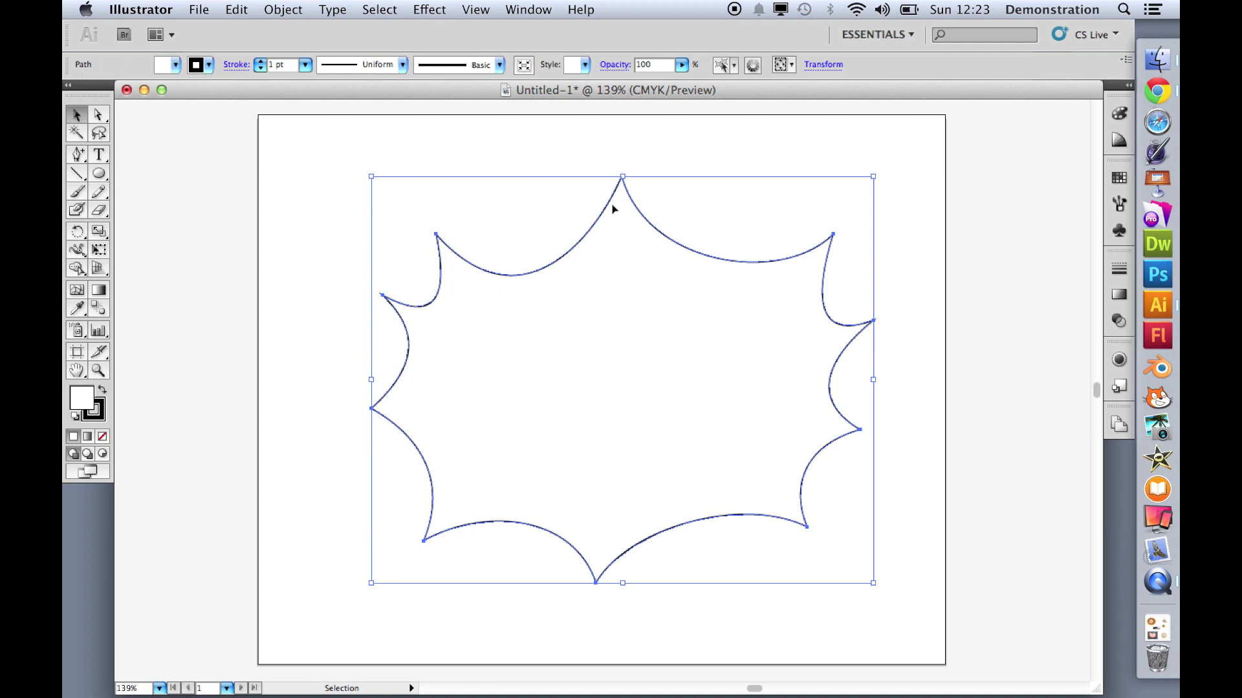
- Remove the starburst's black outline by setting its stroke to None, then deselect it
{"action": "left_click", "coordinate": [199, 67]}
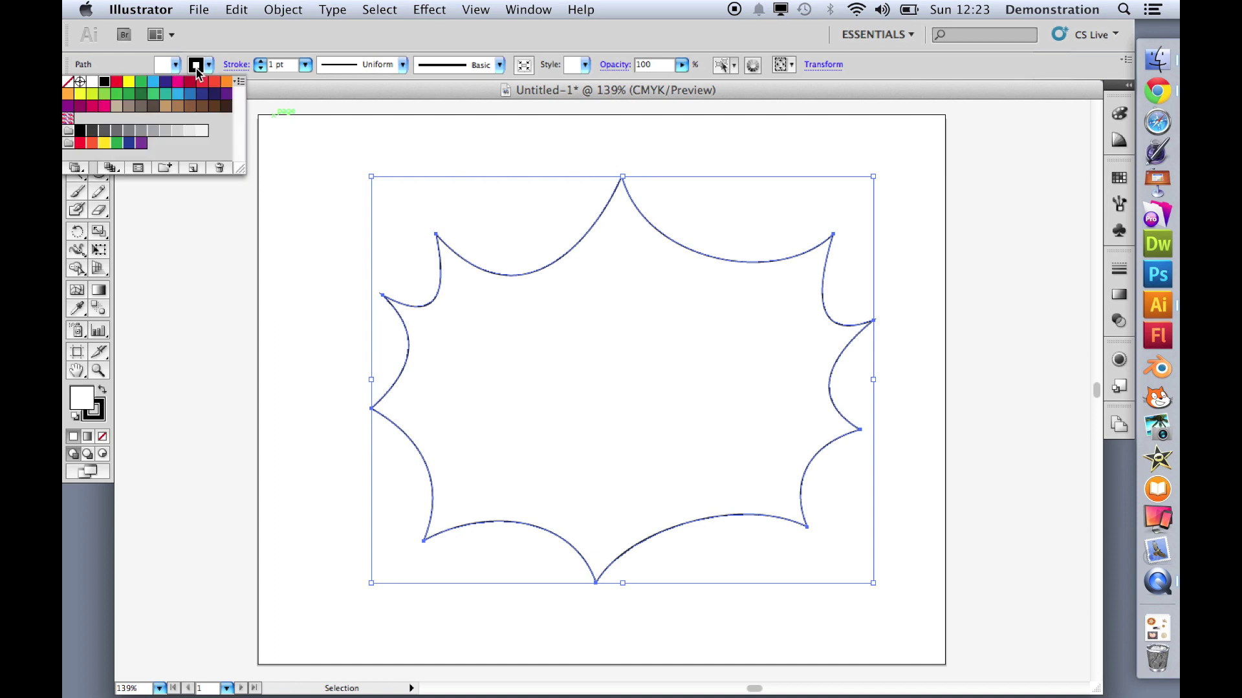
{"action": "left_click", "coordinate": [68, 83]}
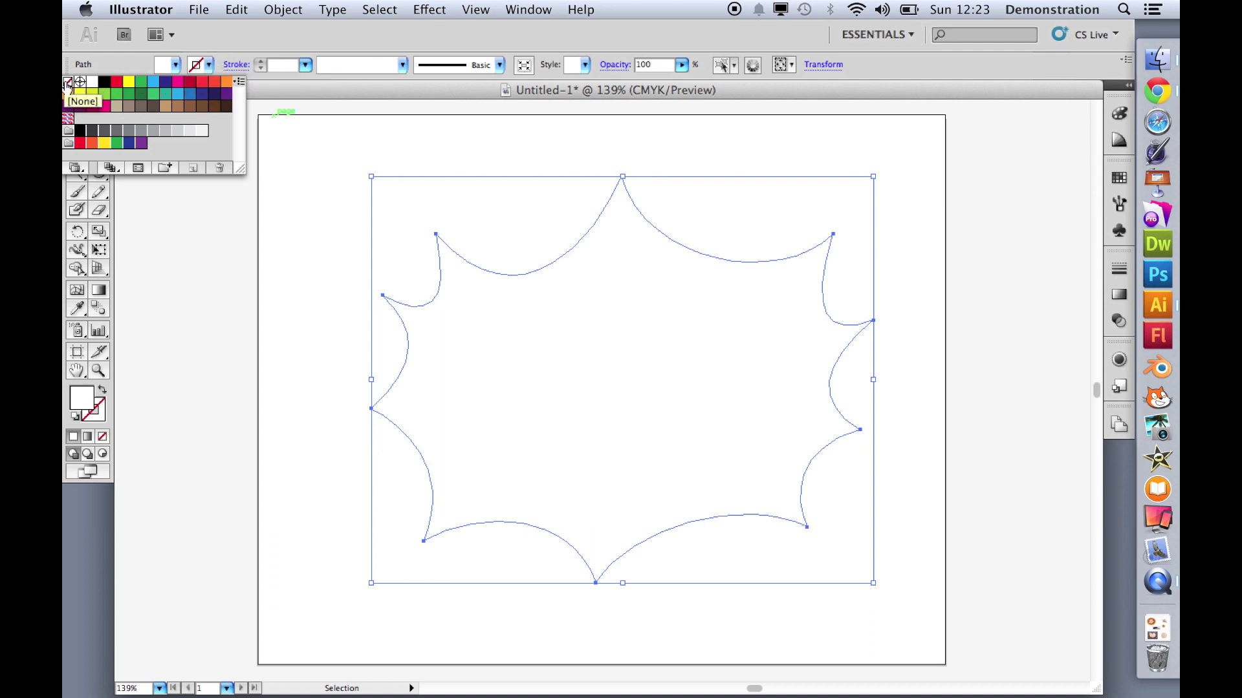
{"action": "left_click", "coordinate": [512, 220]}
- Reselect the invisible starburst and give it a black stroke
{"action": "left_click", "coordinate": [972, 232]}
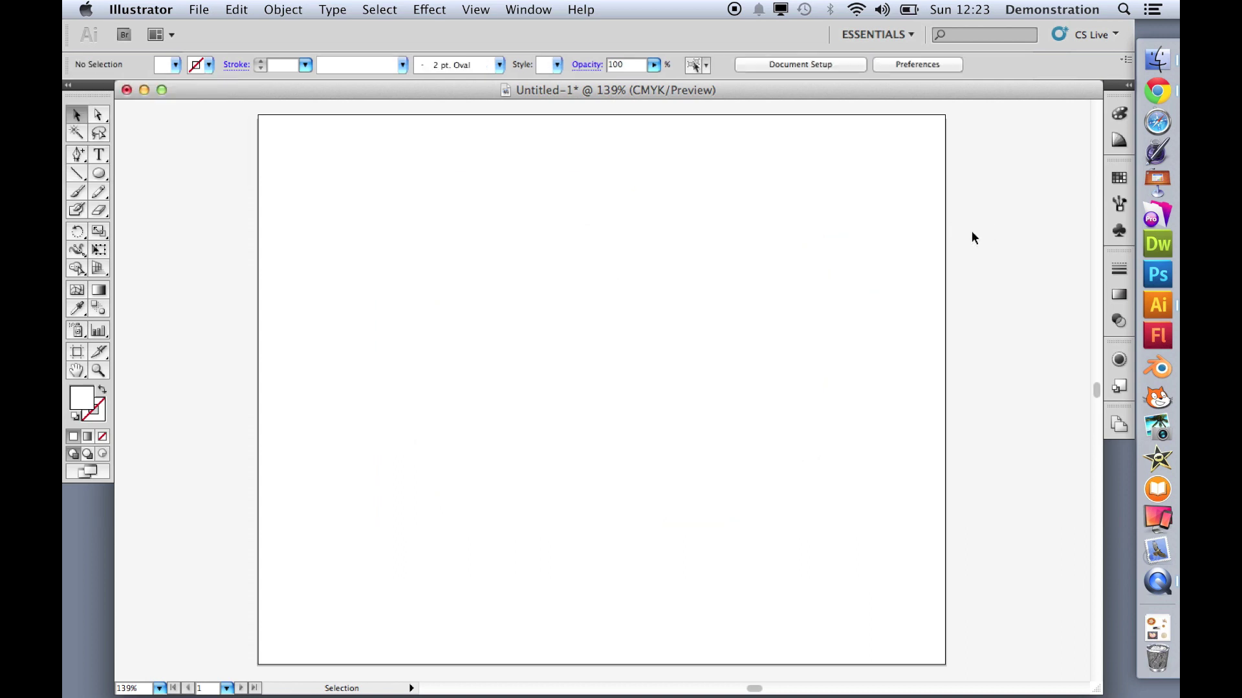
{"action": "left_click", "coordinate": [669, 367]}
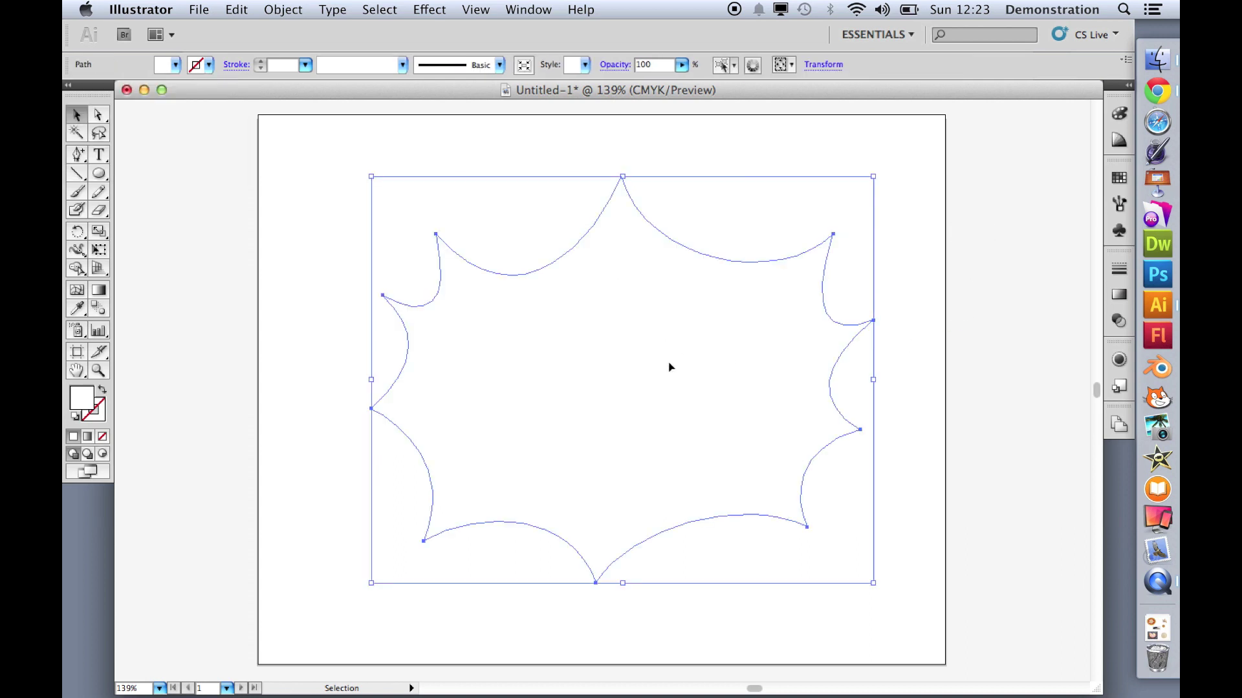
{"action": "left_click", "coordinate": [195, 66]}
{"action": "left_click", "coordinate": [104, 82]}
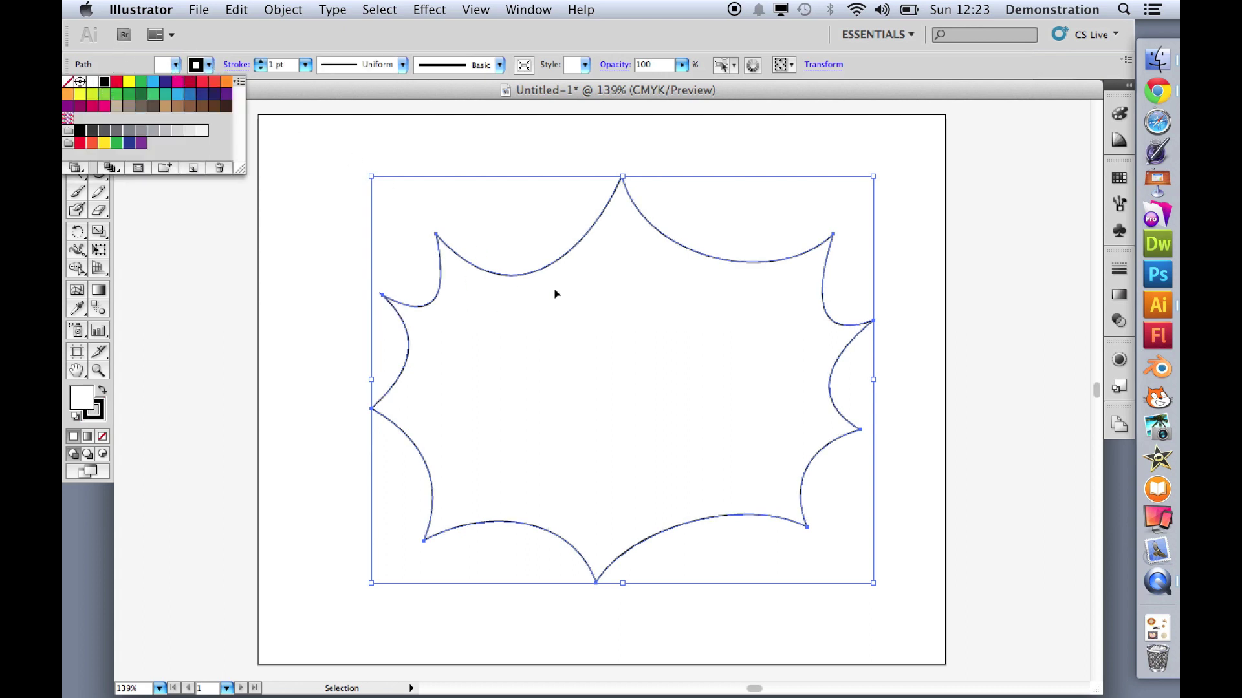
{"action": "left_click", "coordinate": [264, 37]}
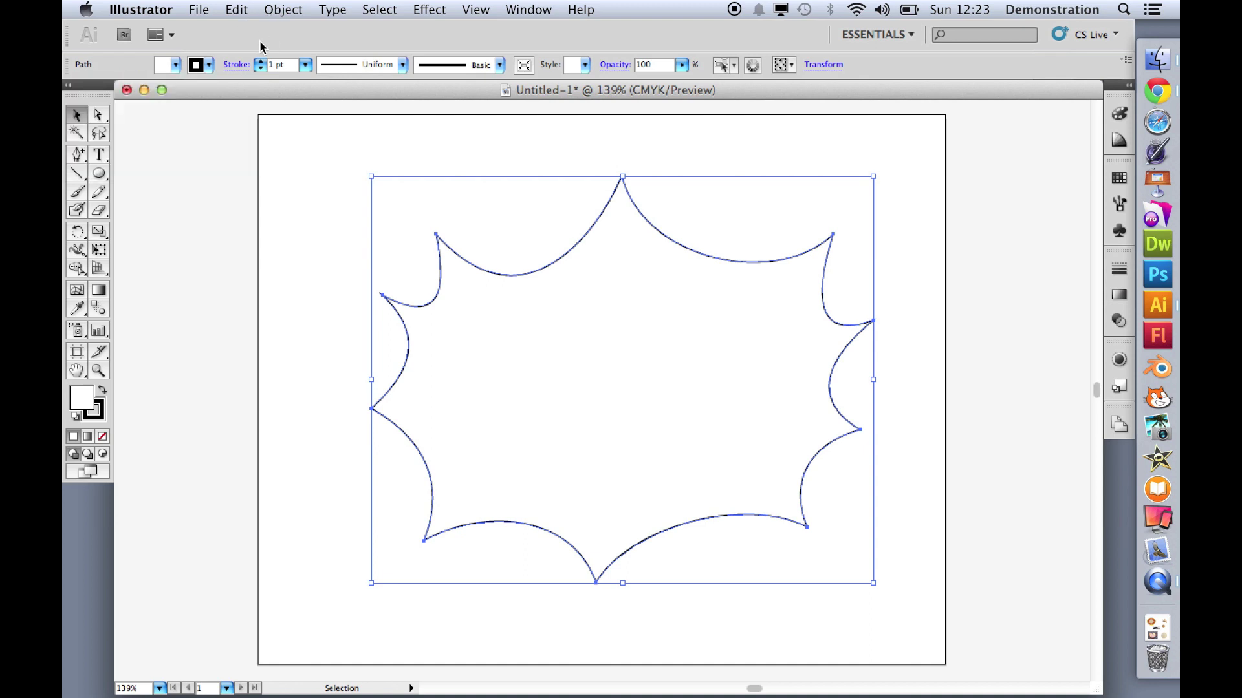
- Set the starburst's stroke weight to 8 pt
{"action": "left_click", "coordinate": [262, 65]}
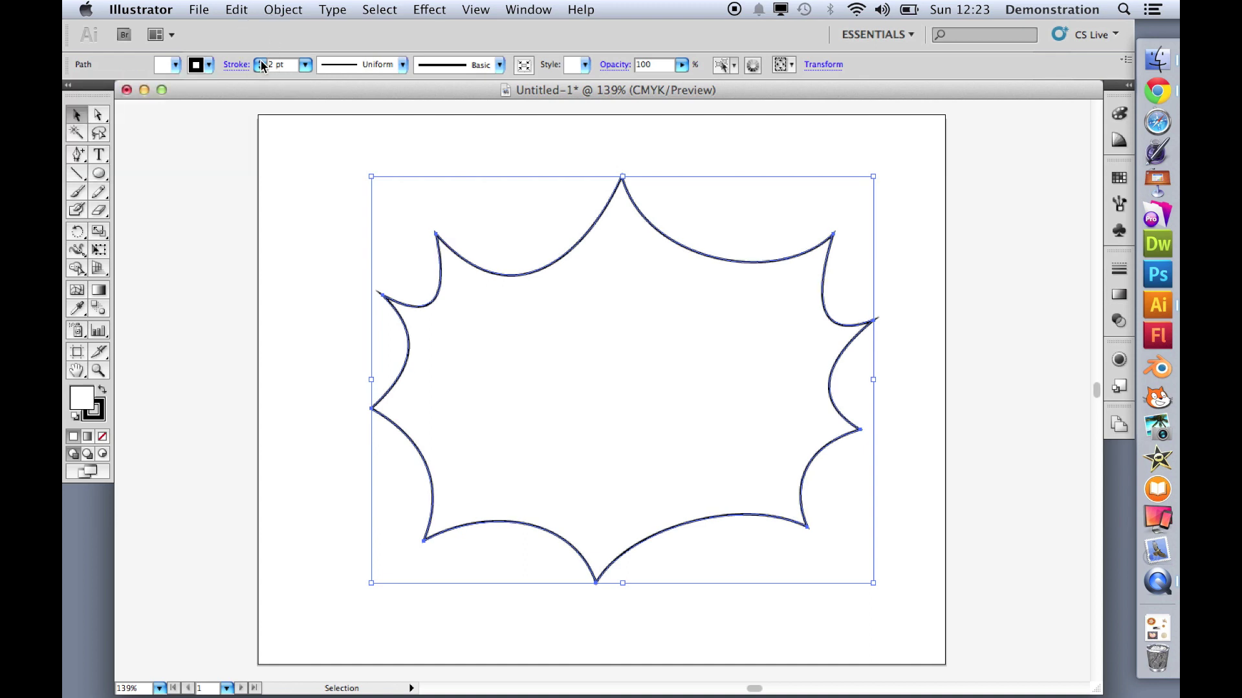
{"action": "left_click", "coordinate": [262, 64]}
{"action": "left_click", "coordinate": [262, 65]}
{"action": "left_click", "coordinate": [262, 65]}
{"action": "left_click", "coordinate": [260, 62]}
{"action": "left_click", "coordinate": [261, 62]}
{"action": "left_click", "coordinate": [260, 62]}
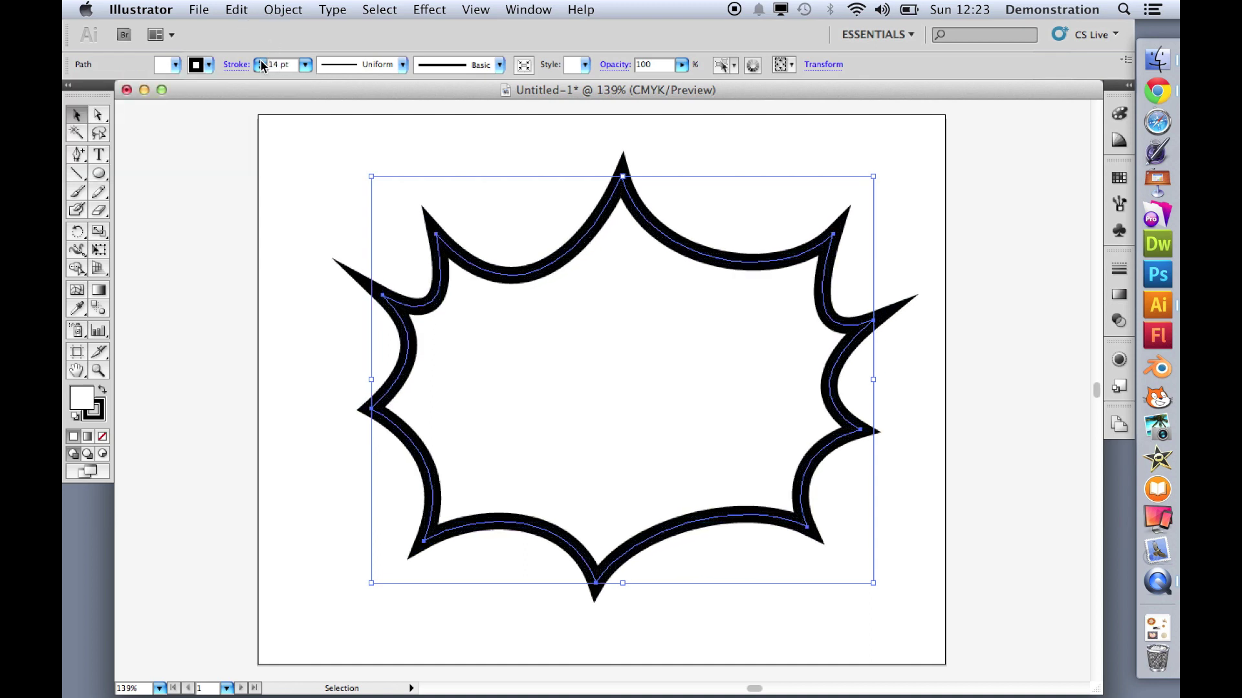
{"action": "left_click", "coordinate": [263, 68]}
{"action": "left_click", "coordinate": [263, 68]}
{"action": "left_click", "coordinate": [263, 69]}
{"action": "left_click", "coordinate": [263, 68]}
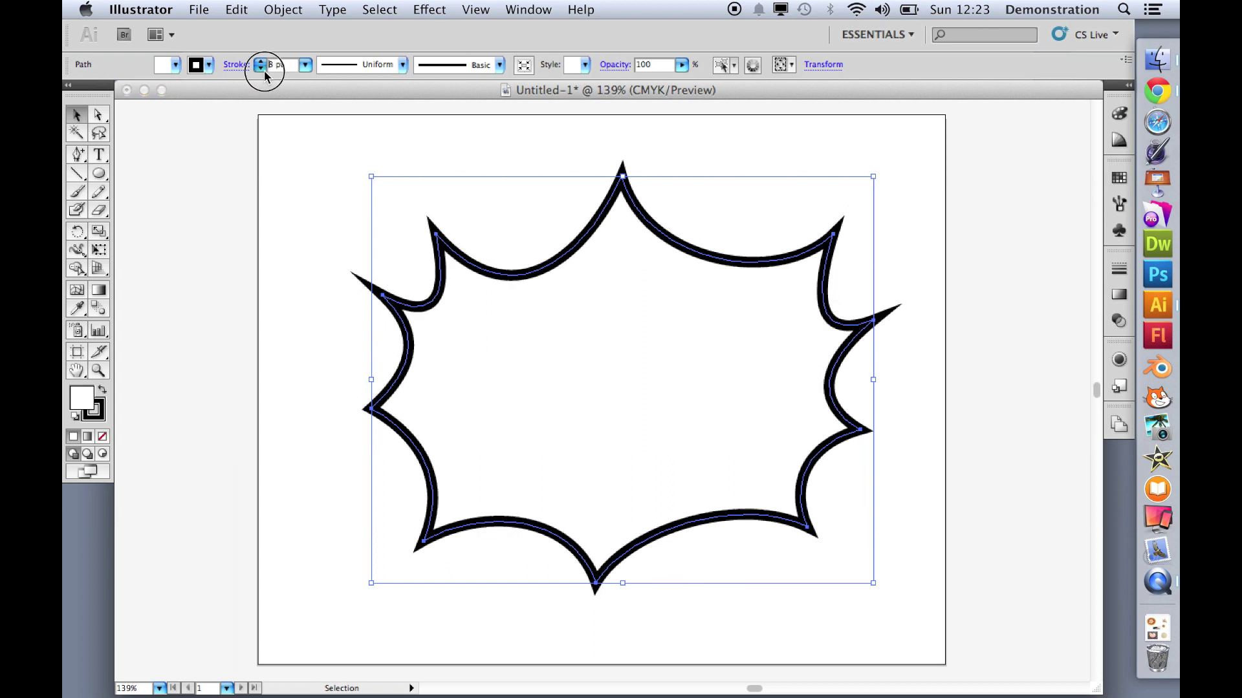
{"action": "left_click", "coordinate": [262, 68]}
{"action": "left_click", "coordinate": [263, 69]}
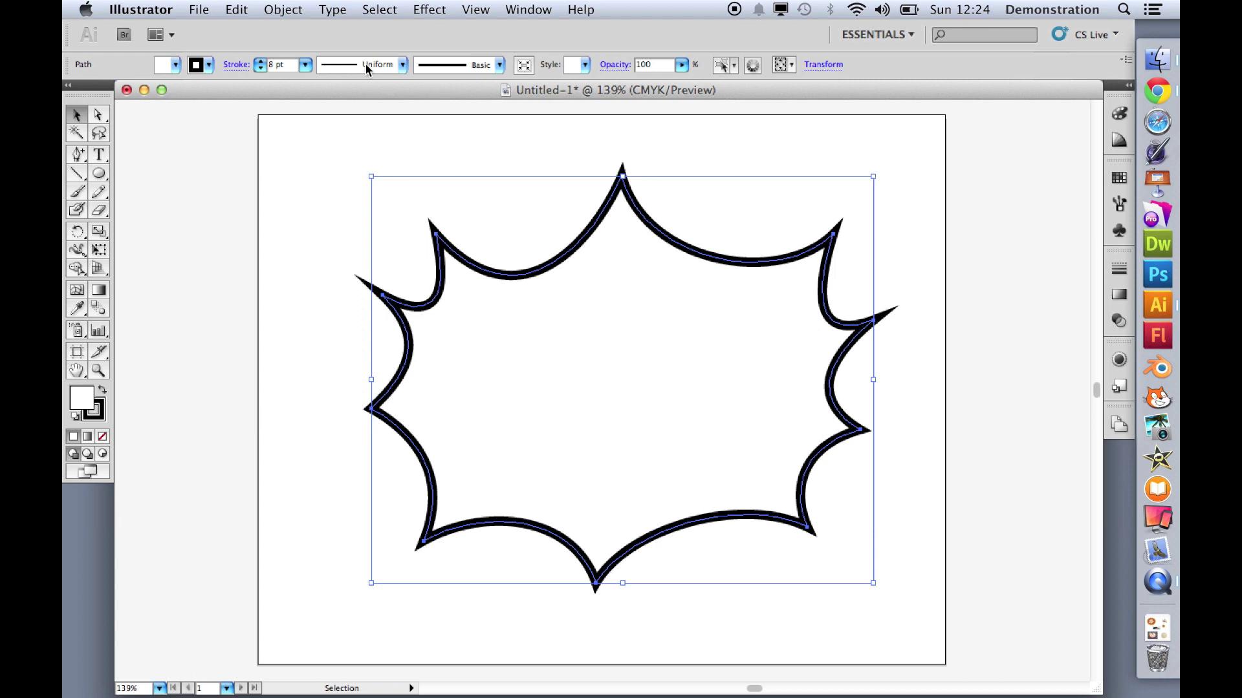
- Try Width Profile 1, then apply the third tapered width profile to the outline
{"action": "left_click", "coordinate": [402, 65]}
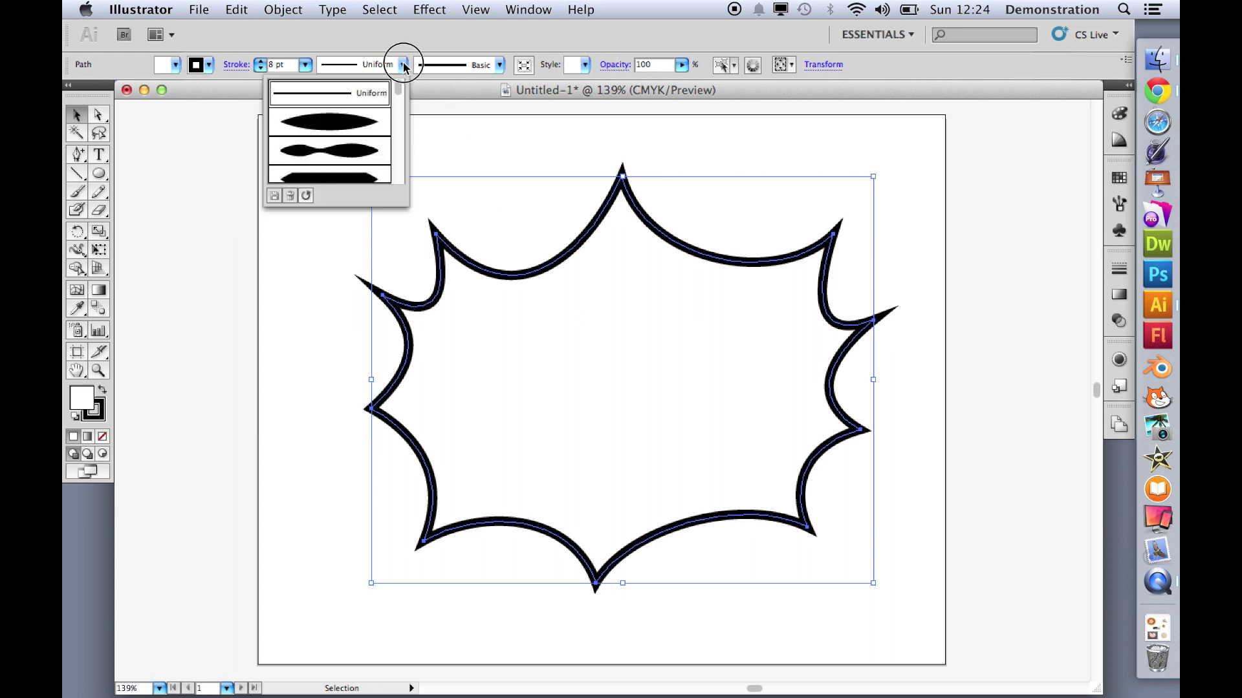
{"action": "left_click", "coordinate": [346, 123]}
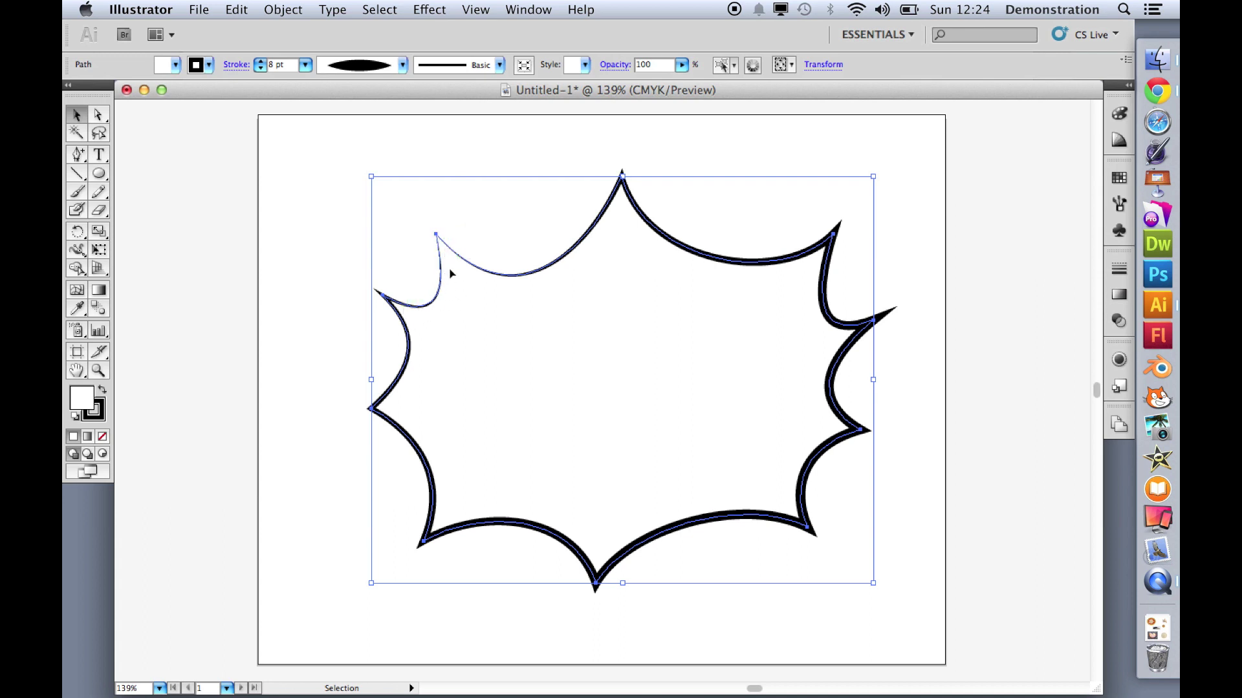
{"action": "left_click", "coordinate": [403, 65]}
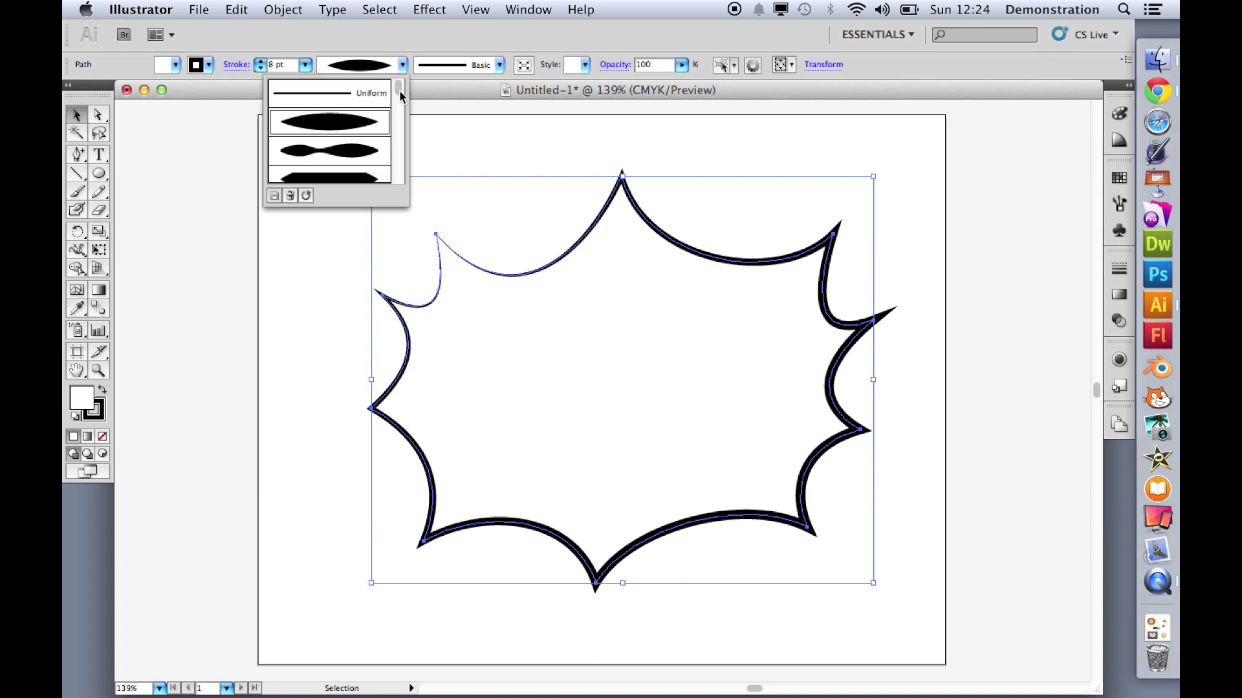
{"action": "mouse_move", "coordinate": [399, 97]}
{"action": "left_mouse_down"}
{"action": "mouse_move", "coordinate": [401, 172]}
{"action": "mouse_move", "coordinate": [400, 91]}
{"action": "left_mouse_up"}
{"action": "left_click", "coordinate": [364, 160]}
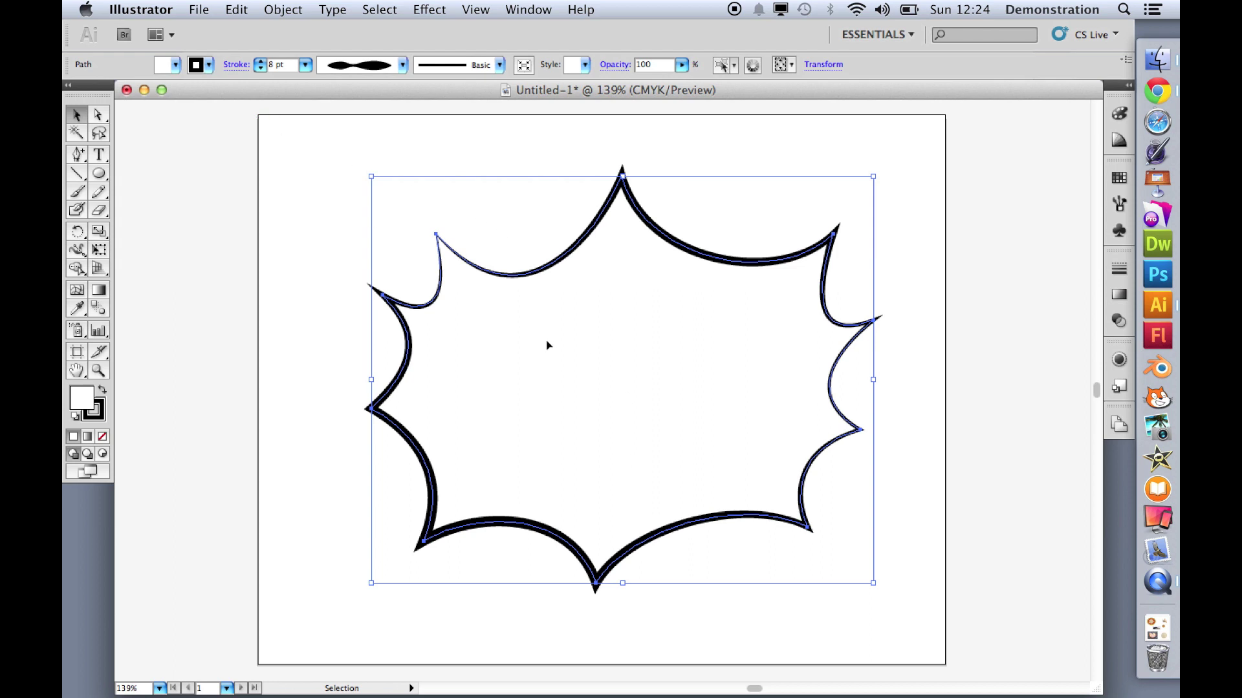
- Fill the starburst with red, then check the pop-art moodboard in Chrome and return
{"action": "left_click", "coordinate": [175, 65]}
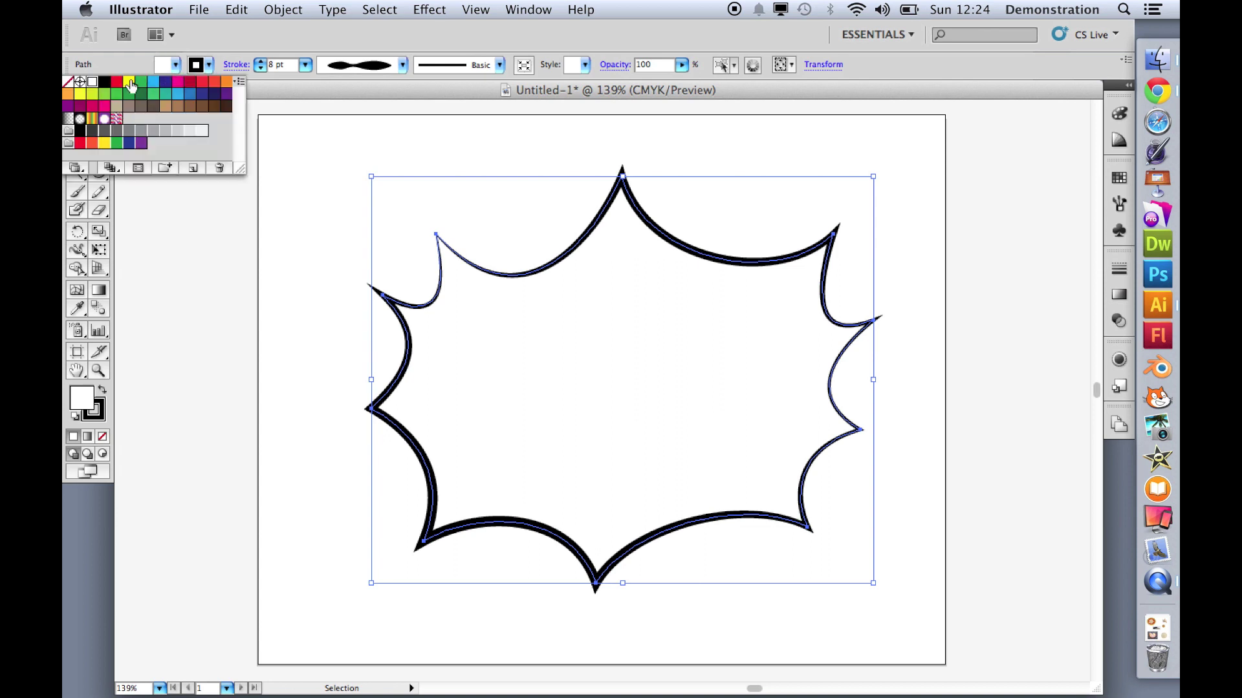
{"action": "left_click", "coordinate": [118, 85]}
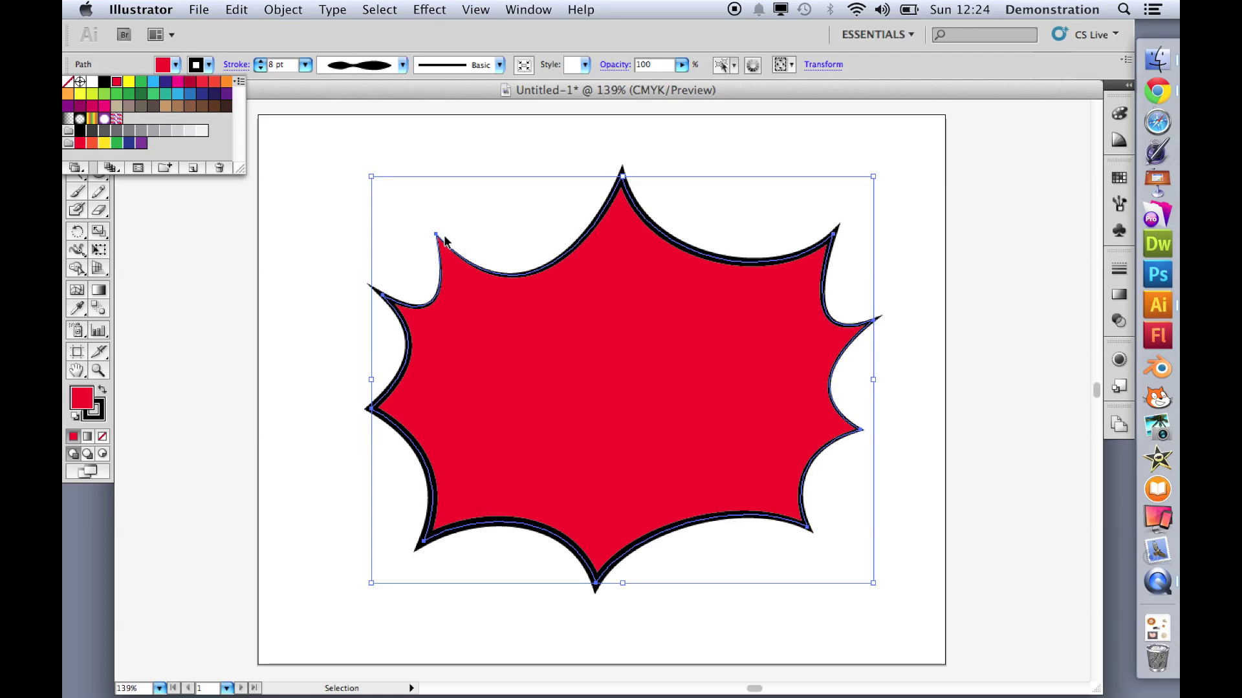
{"action": "left_click", "coordinate": [355, 233]}
{"action": "left_click", "coordinate": [1158, 90]}
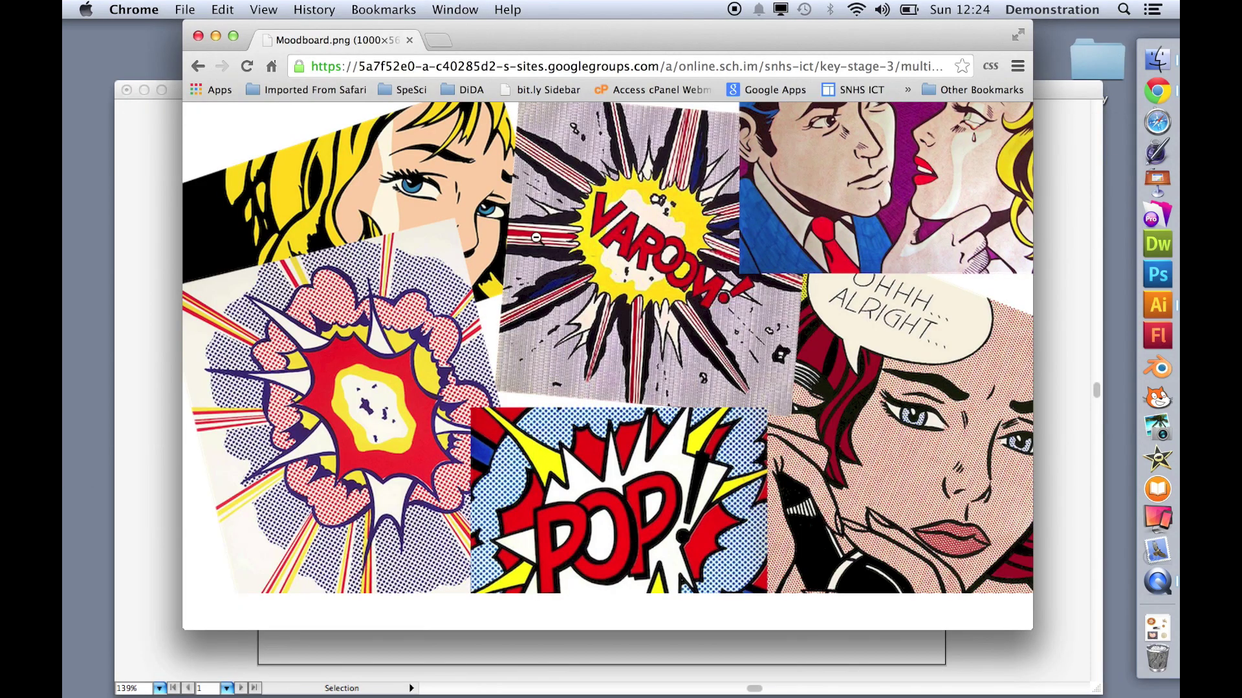
{"action": "left_click", "coordinate": [160, 194]}
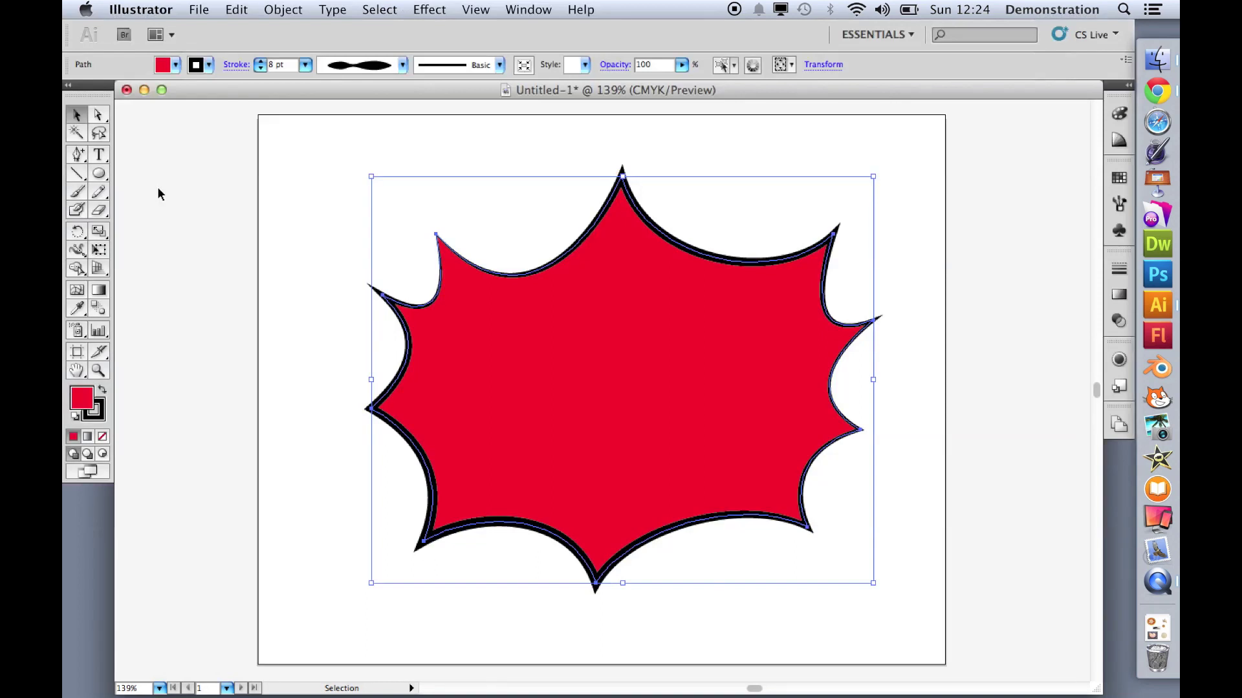
- Save the document as bang.ai
{"action": "left_click", "coordinate": [198, 10]}
{"action": "left_click", "coordinate": [223, 200]}
{"action": "type", "text": "b"}
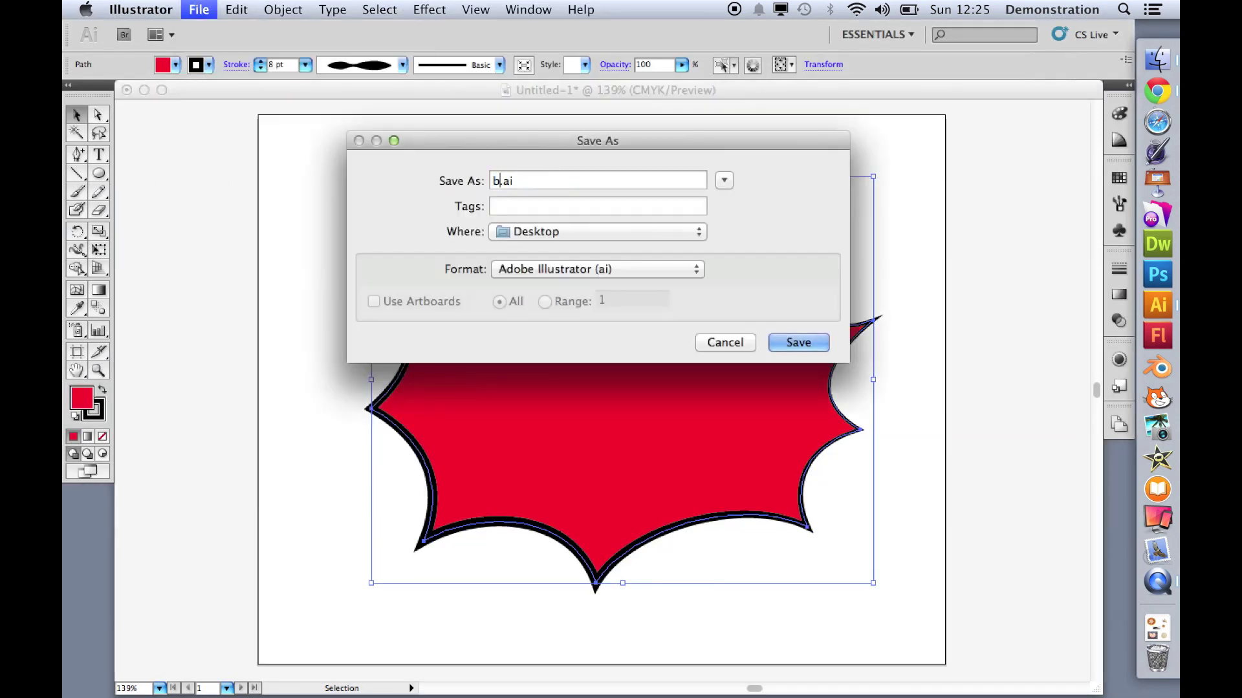
{"action": "type", "text": "ang"}
{"action": "left_click", "coordinate": [805, 342]}
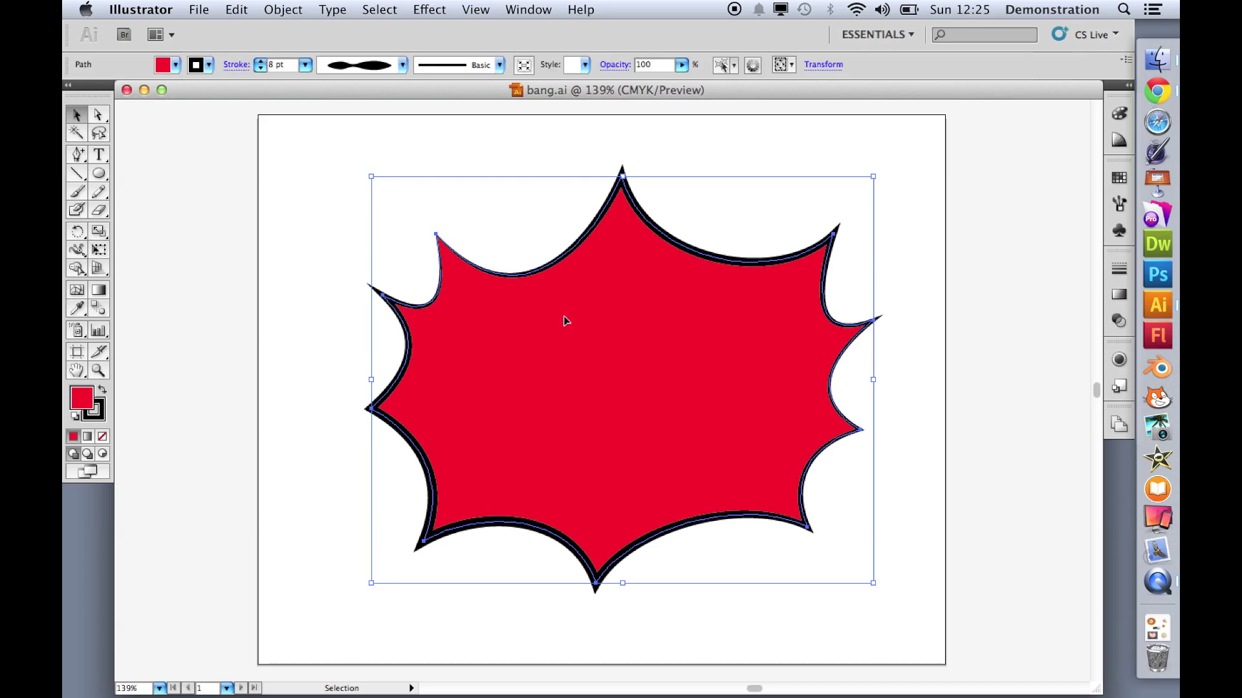
- Show the Layers panel with Layer 1 expanded to its single path
{"action": "left_click", "coordinate": [530, 9]}
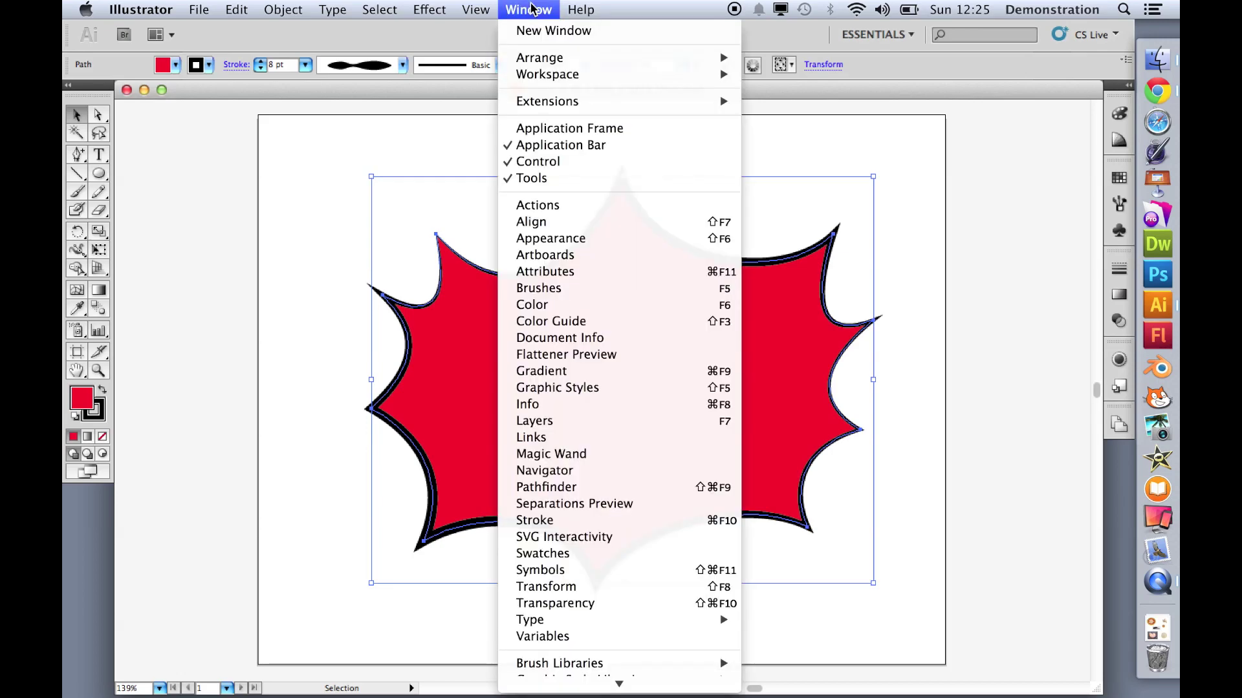
{"action": "left_click", "coordinate": [725, 428]}
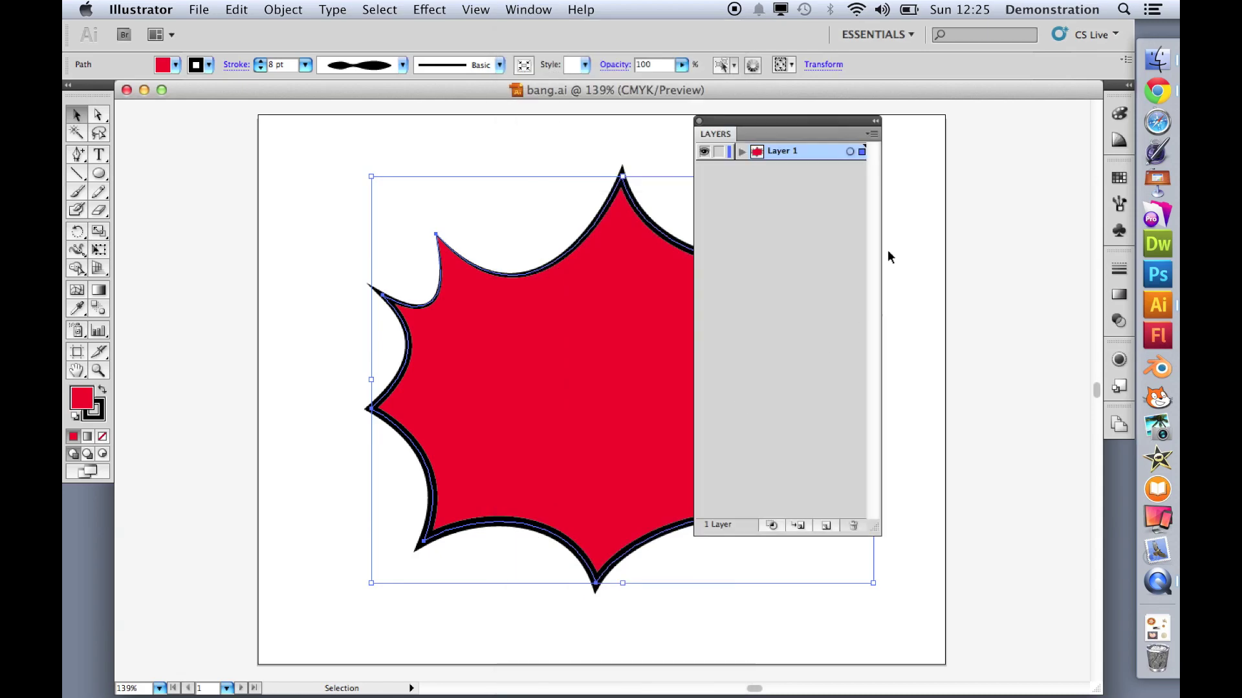
{"action": "left_click", "coordinate": [742, 152]}
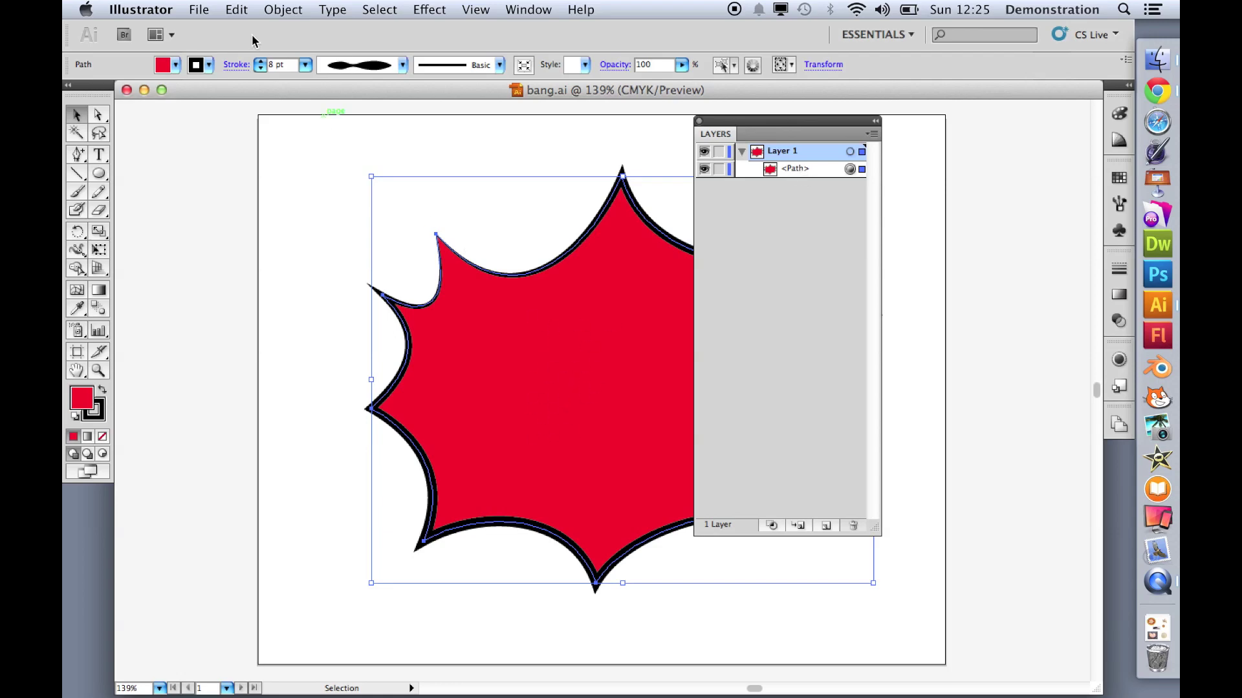
{"action": "left_click", "coordinate": [237, 9]}
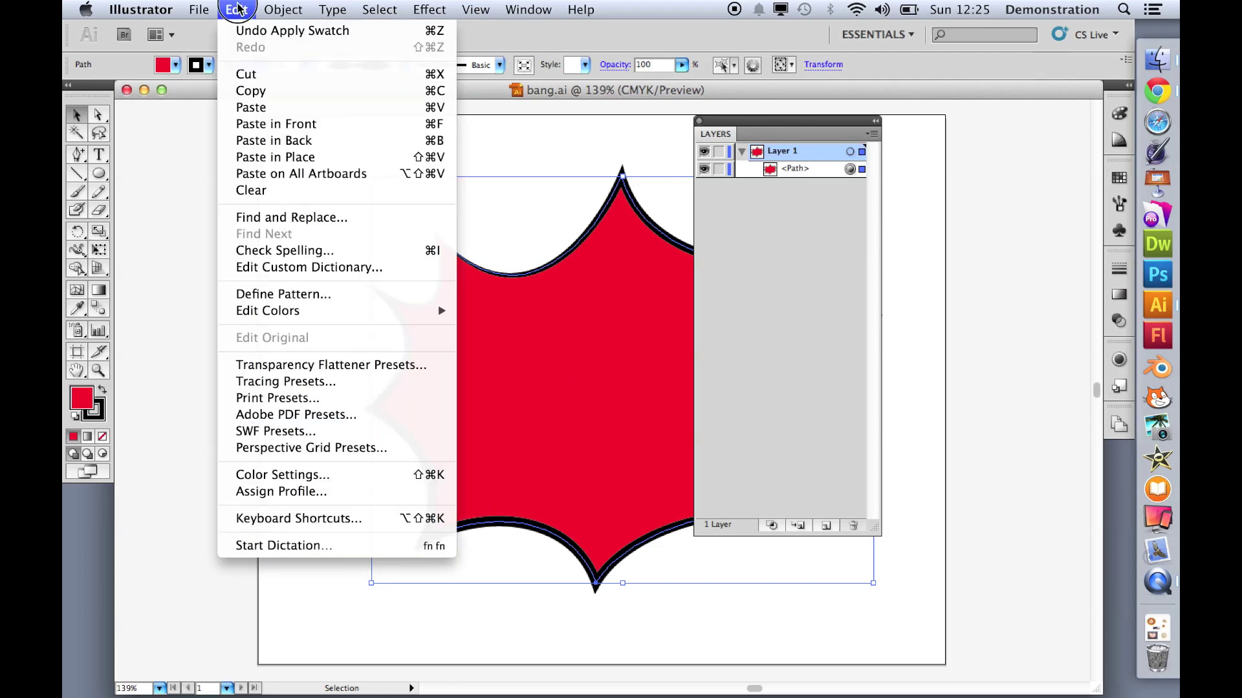
- Copy and paste the red starburst, then target the lower copy in Layers
{"action": "left_click", "coordinate": [273, 92]}
{"action": "left_click", "coordinate": [236, 9]}
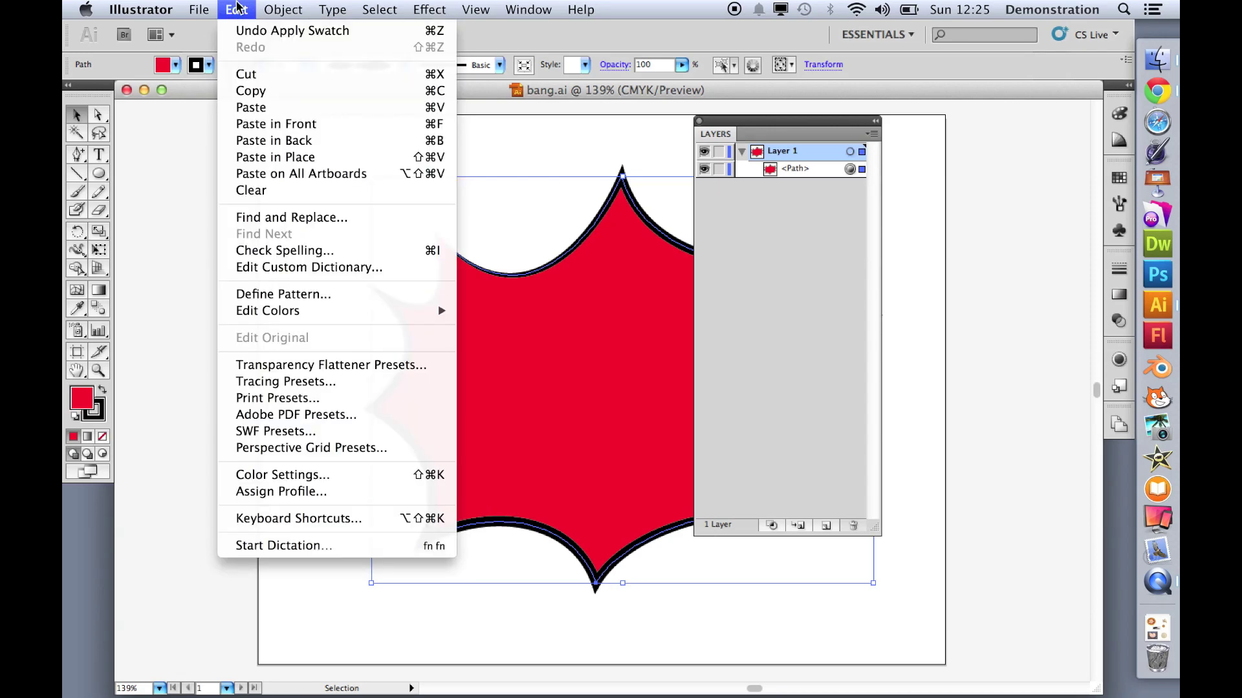
{"action": "left_click", "coordinate": [277, 107]}
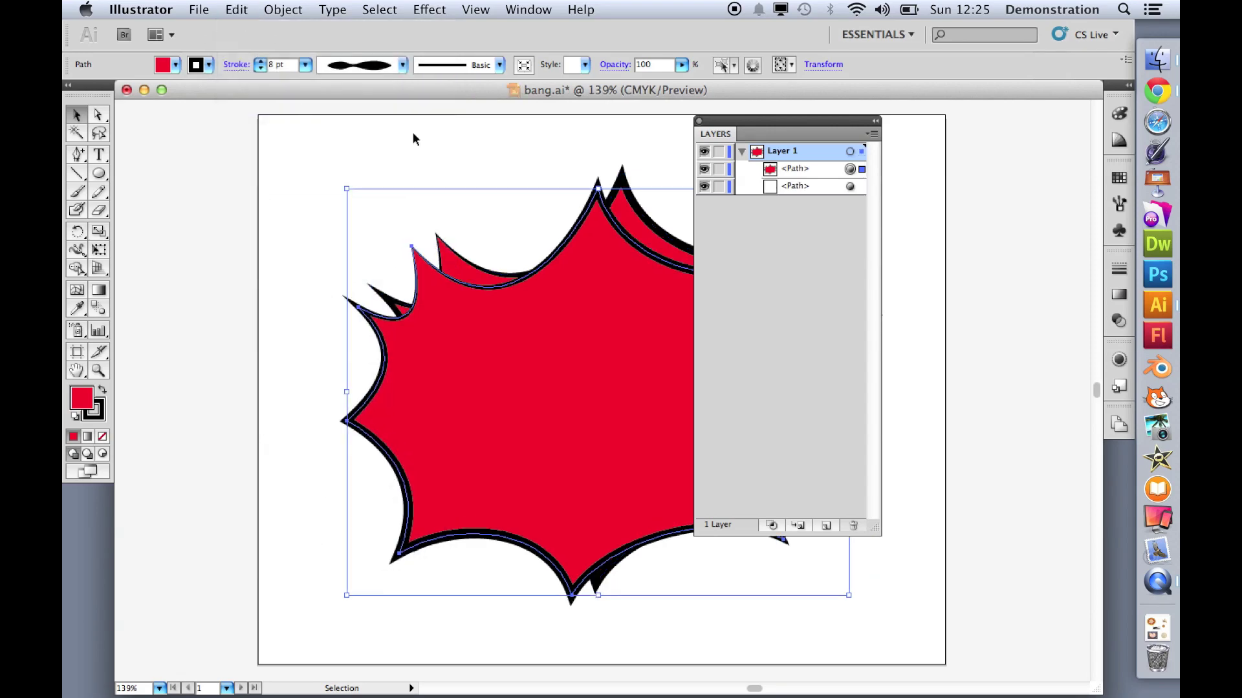
{"action": "left_click", "coordinate": [804, 192]}
{"action": "left_click", "coordinate": [850, 187]}
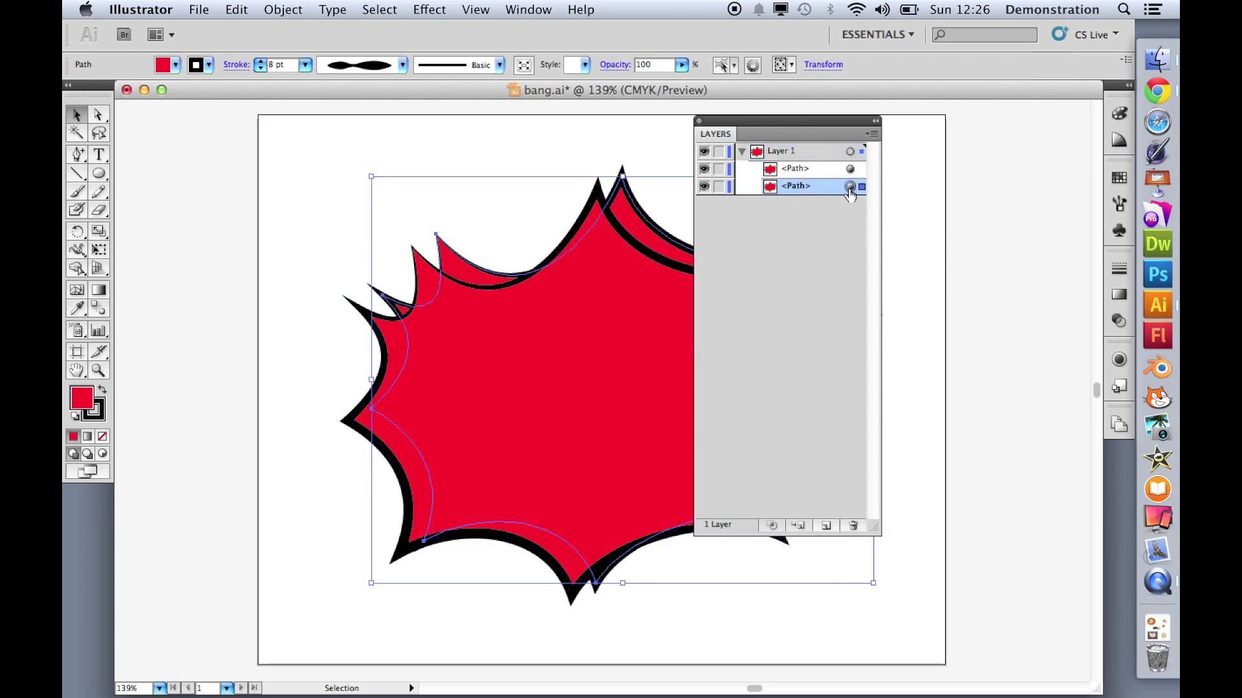
- Give the duplicate a dark blue fill and no stroke
{"action": "left_click", "coordinate": [163, 65]}
{"action": "left_click", "coordinate": [166, 83]}
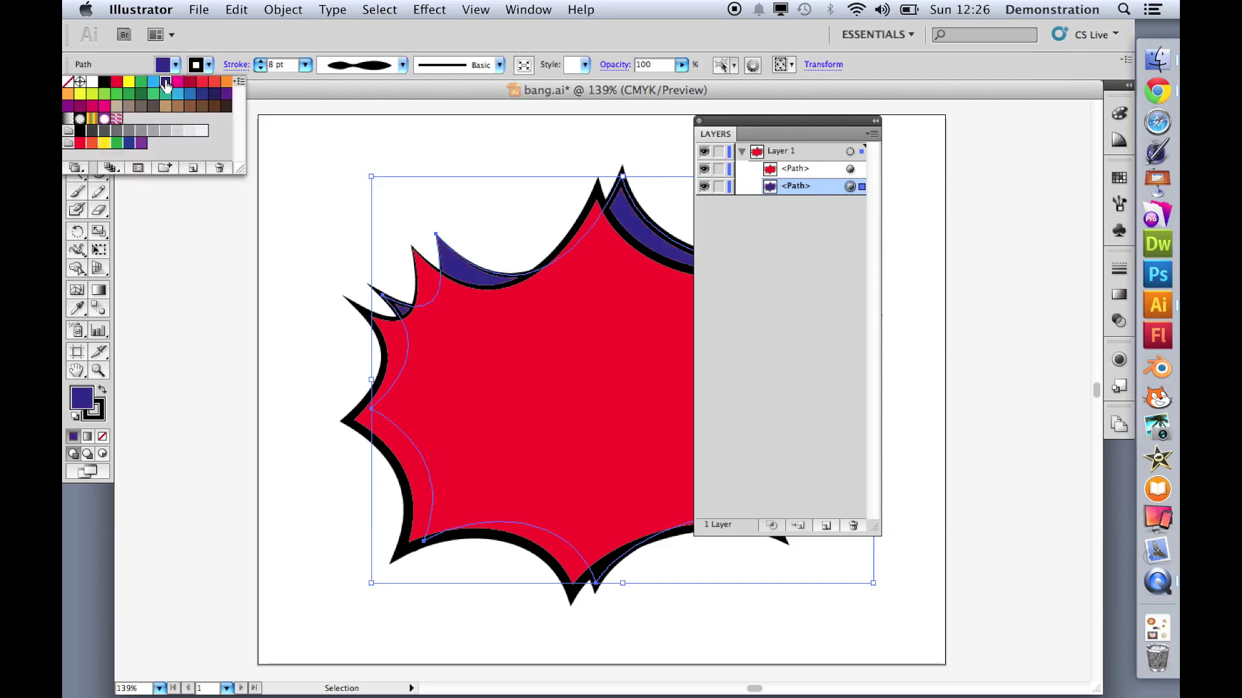
{"action": "left_click", "coordinate": [197, 64]}
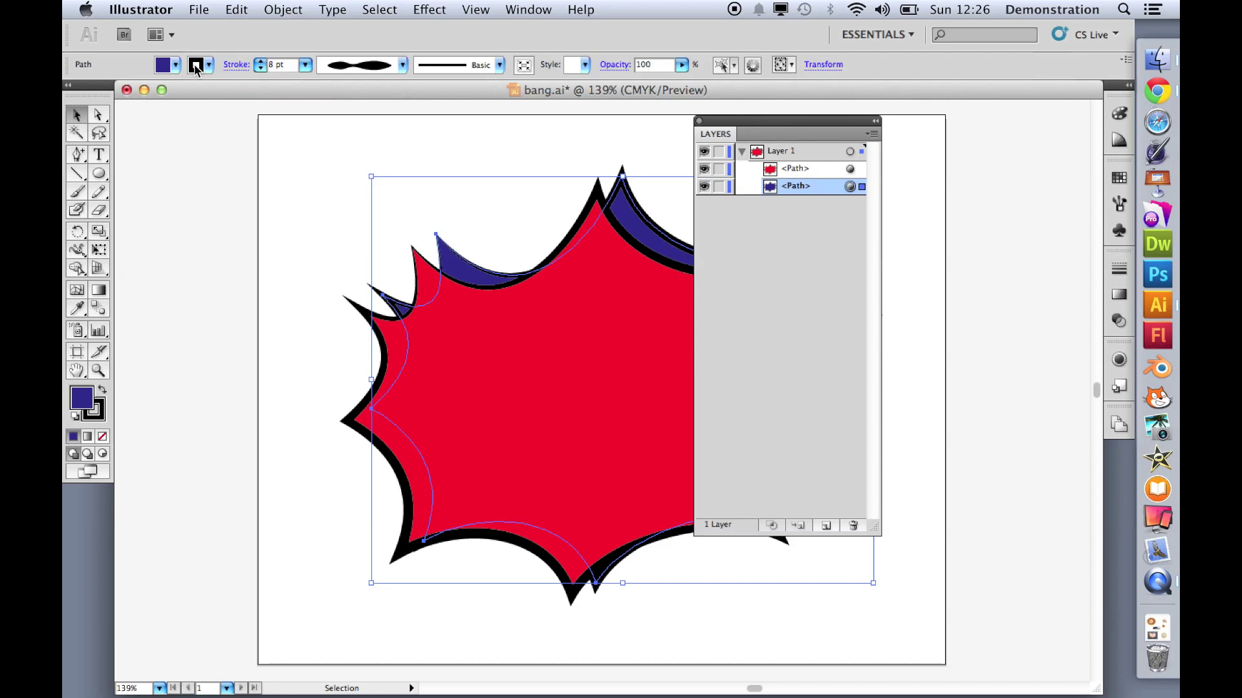
{"action": "left_click", "coordinate": [68, 82]}
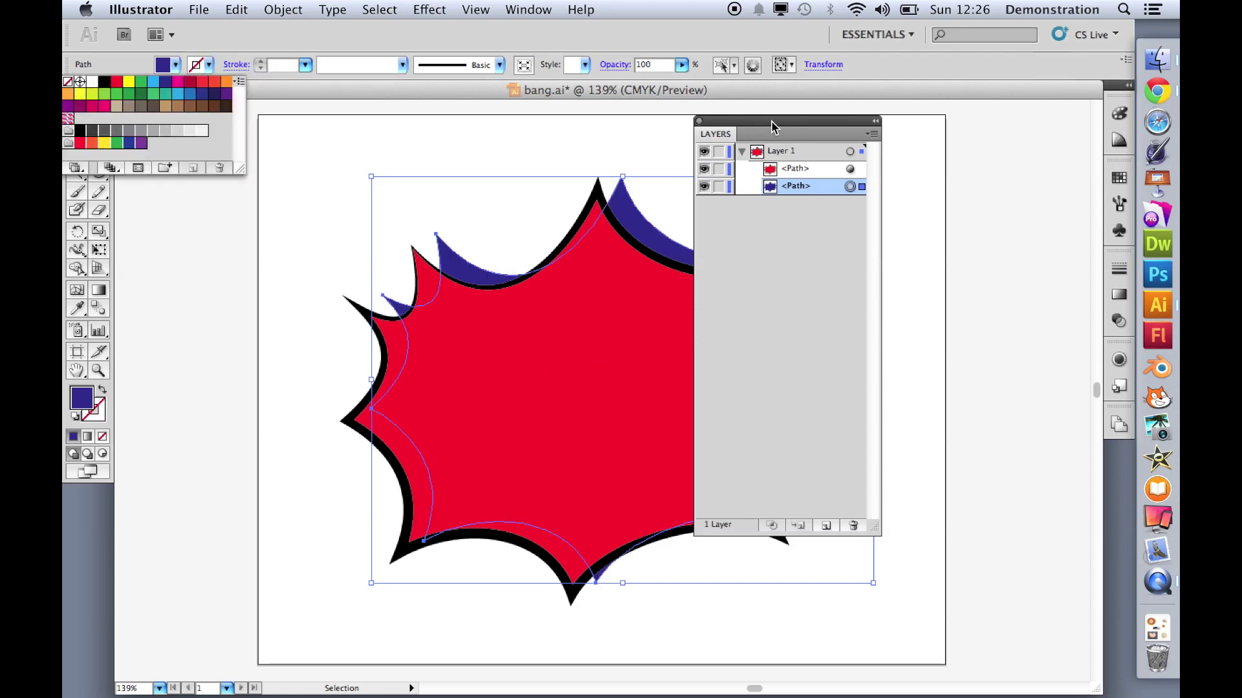
{"action": "left_click", "coordinate": [999, 135]}
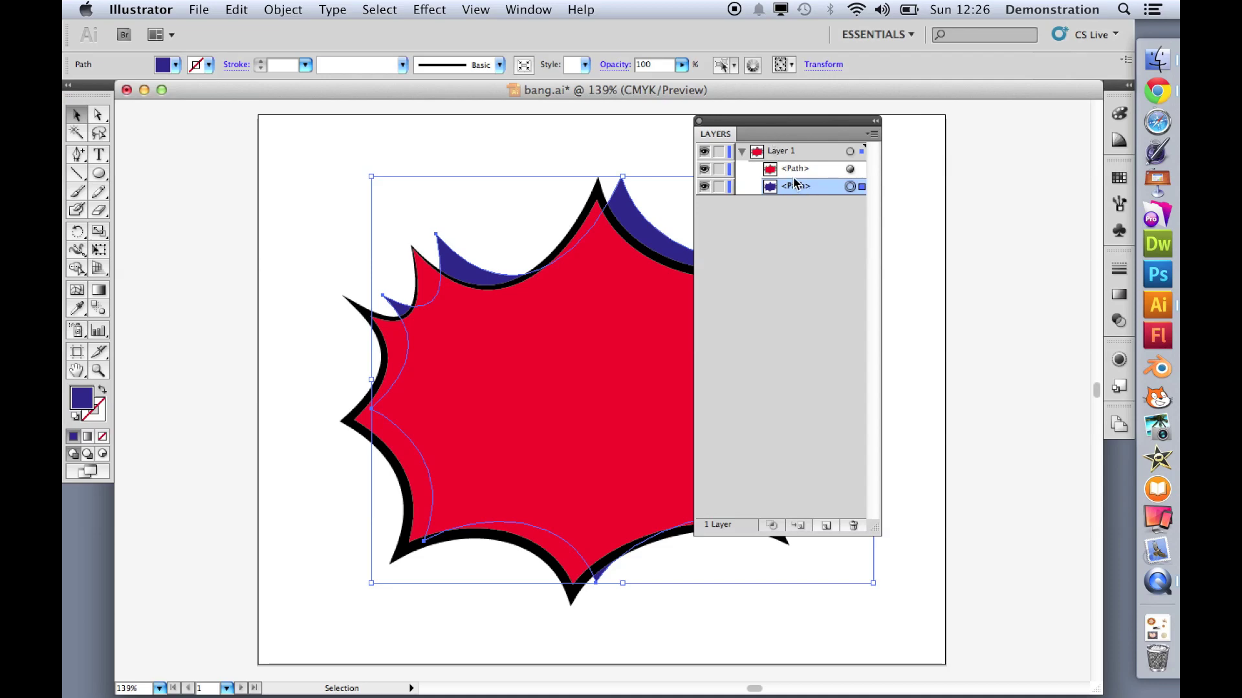
- Stack the blue copy behind the red, move Layers aside, and shift the red burst up-right
{"action": "mouse_move", "coordinate": [806, 194]}
{"action": "left_mouse_down"}
{"action": "mouse_move", "coordinate": [802, 164]}
{"action": "mouse_move", "coordinate": [800, 197]}
{"action": "left_mouse_up"}
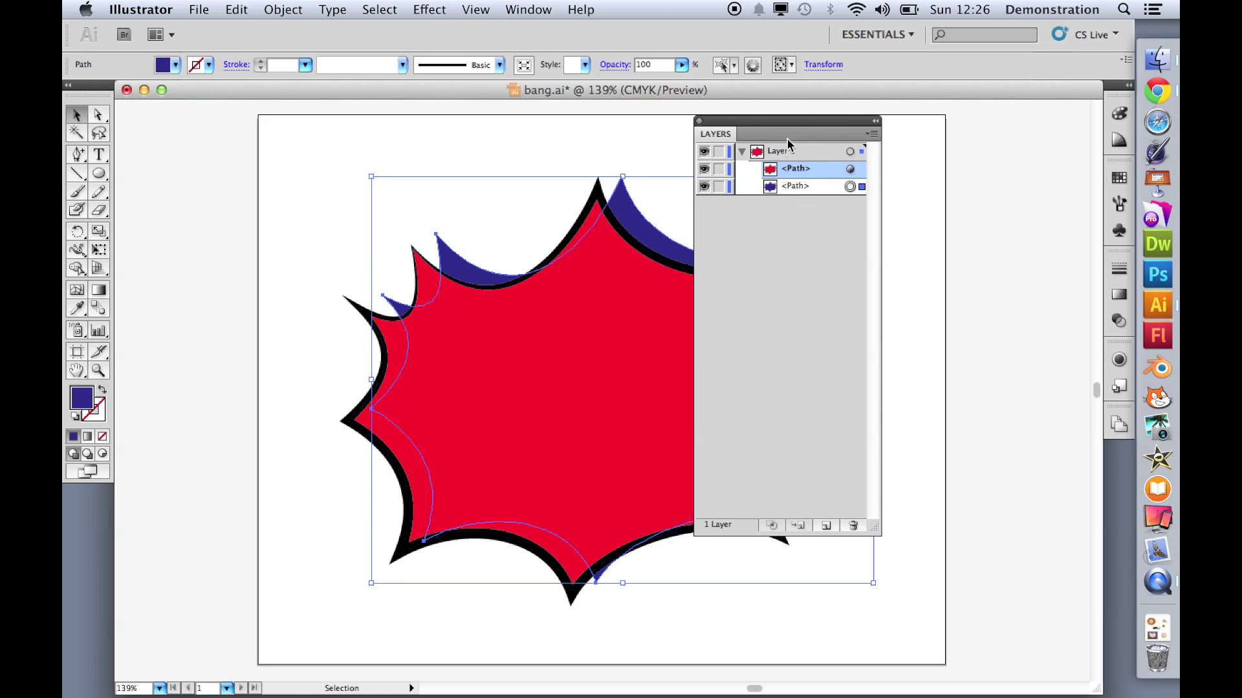
{"action": "left_click_drag", "start_coordinate": [748, 125], "coordinate": [946, 129]}
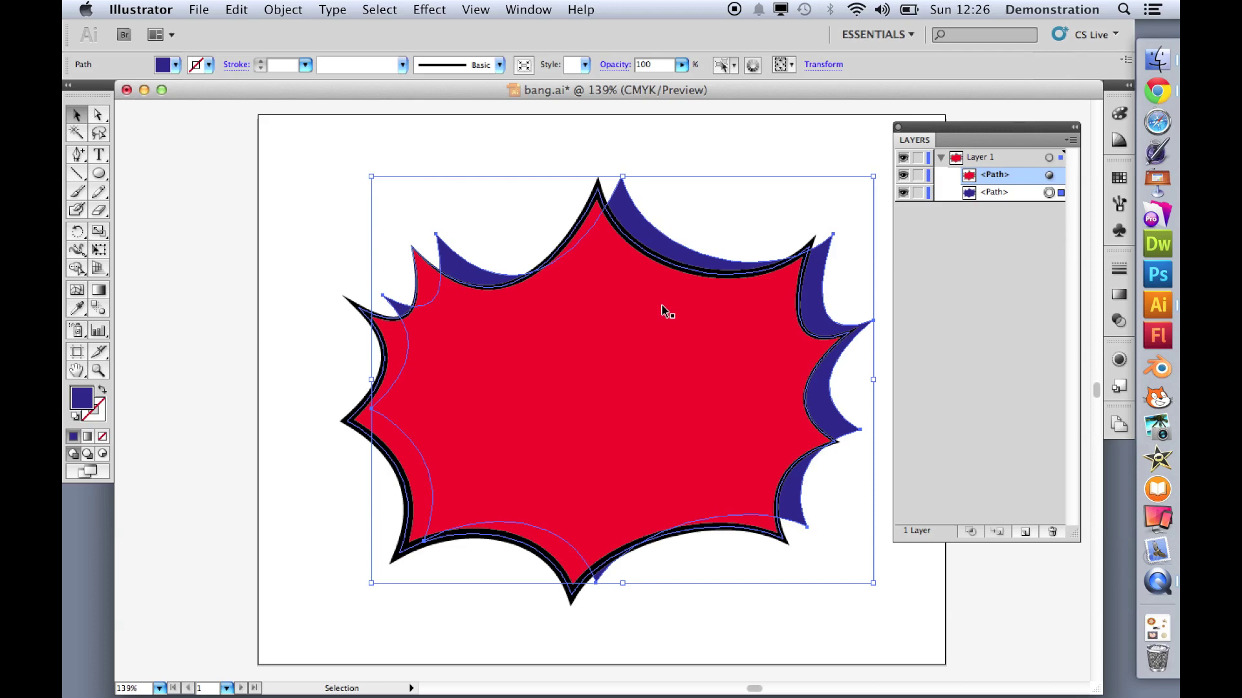
{"action": "left_click", "coordinate": [641, 336]}
{"action": "left_click_drag", "start_coordinate": [608, 406], "coordinate": [631, 368]}
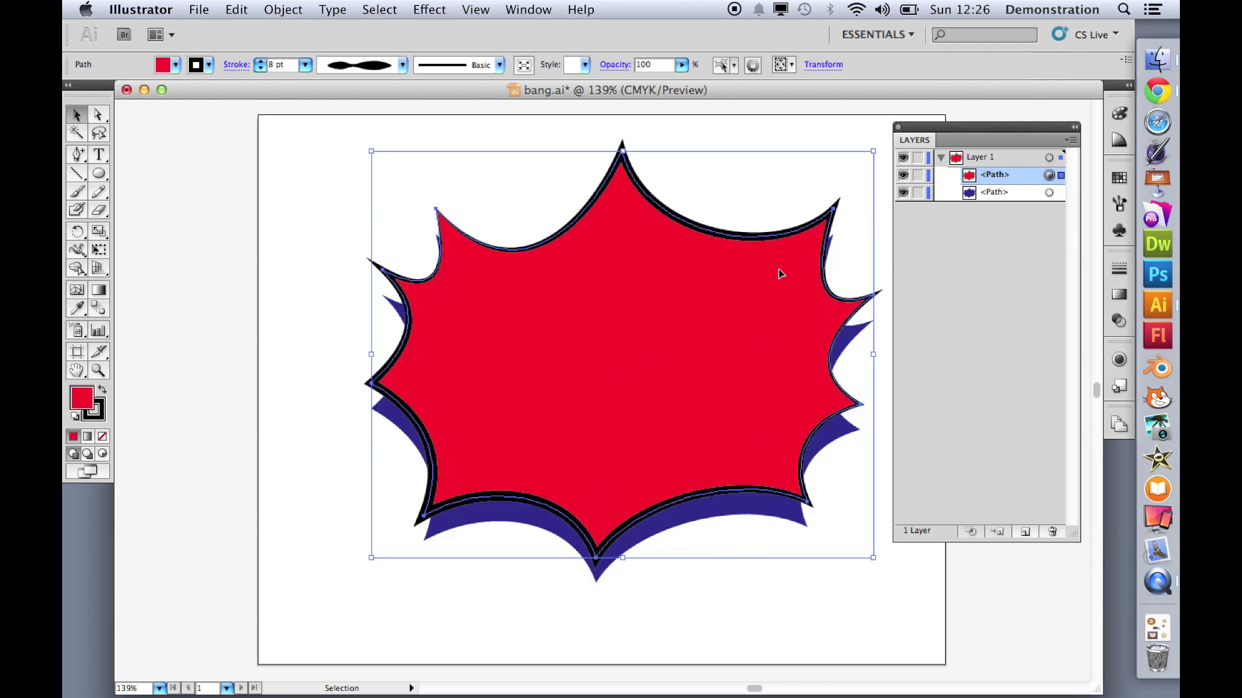
- Offset the blue copy down-left with a slight rotation, close Layers, and save bang.ai
{"action": "left_click_drag", "start_coordinate": [524, 521], "coordinate": [506, 522]}
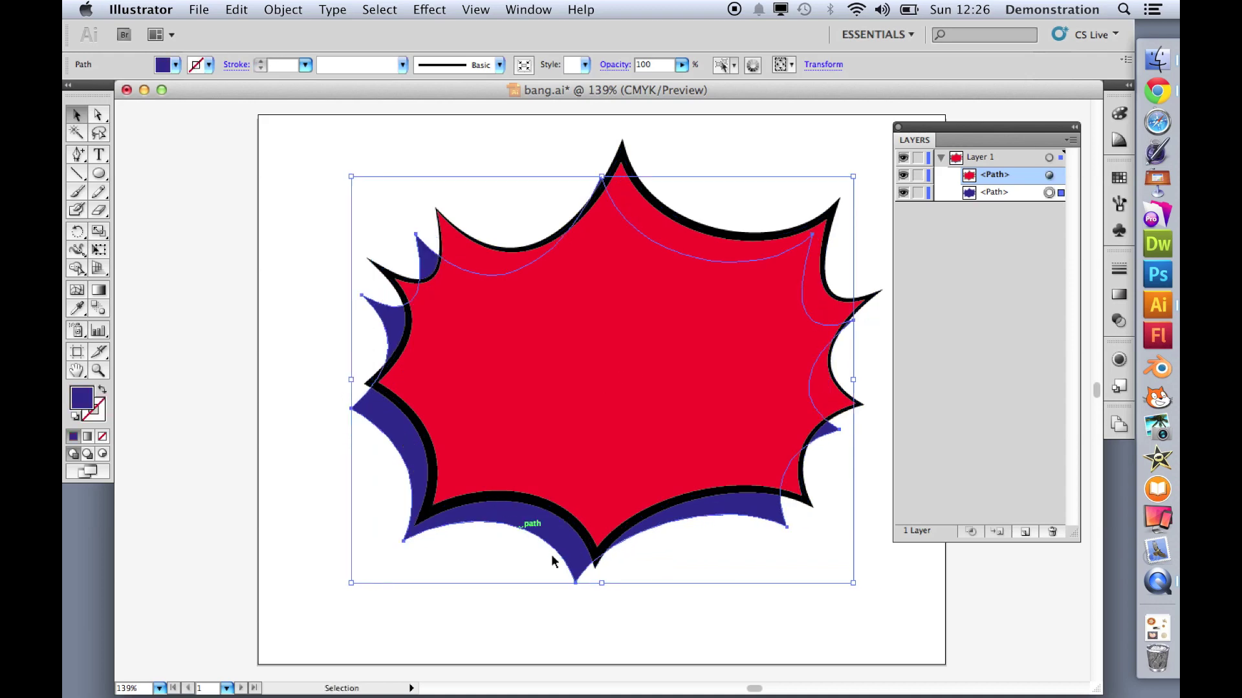
{"action": "left_click_drag", "start_coordinate": [348, 590], "coordinate": [331, 579]}
{"action": "left_click_drag", "start_coordinate": [527, 521], "coordinate": [517, 527]}
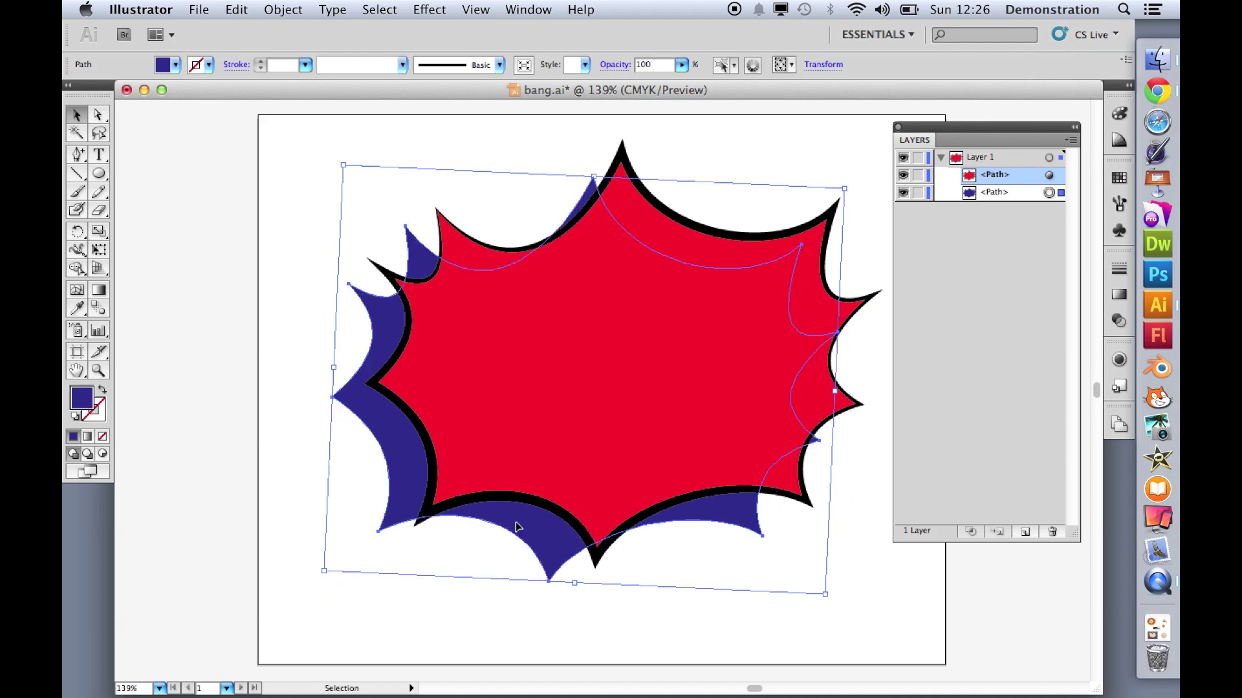
{"action": "left_click_drag", "start_coordinate": [521, 520], "coordinate": [529, 520]}
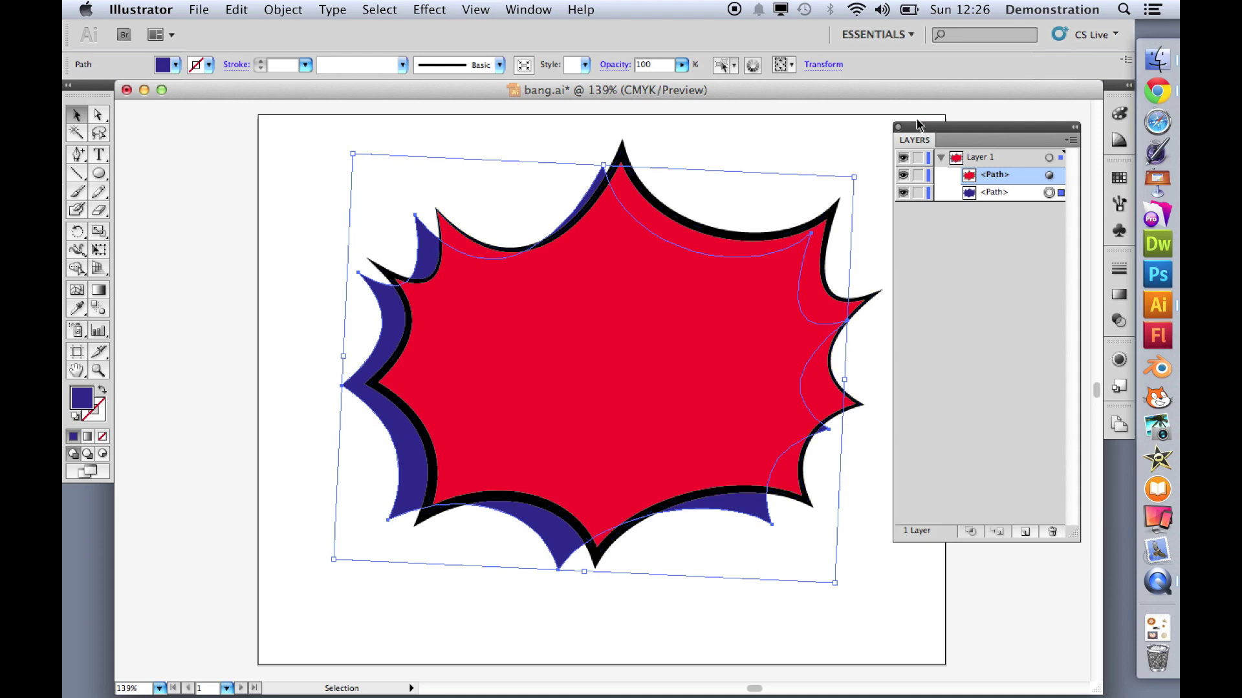
{"action": "left_click", "coordinate": [898, 126]}
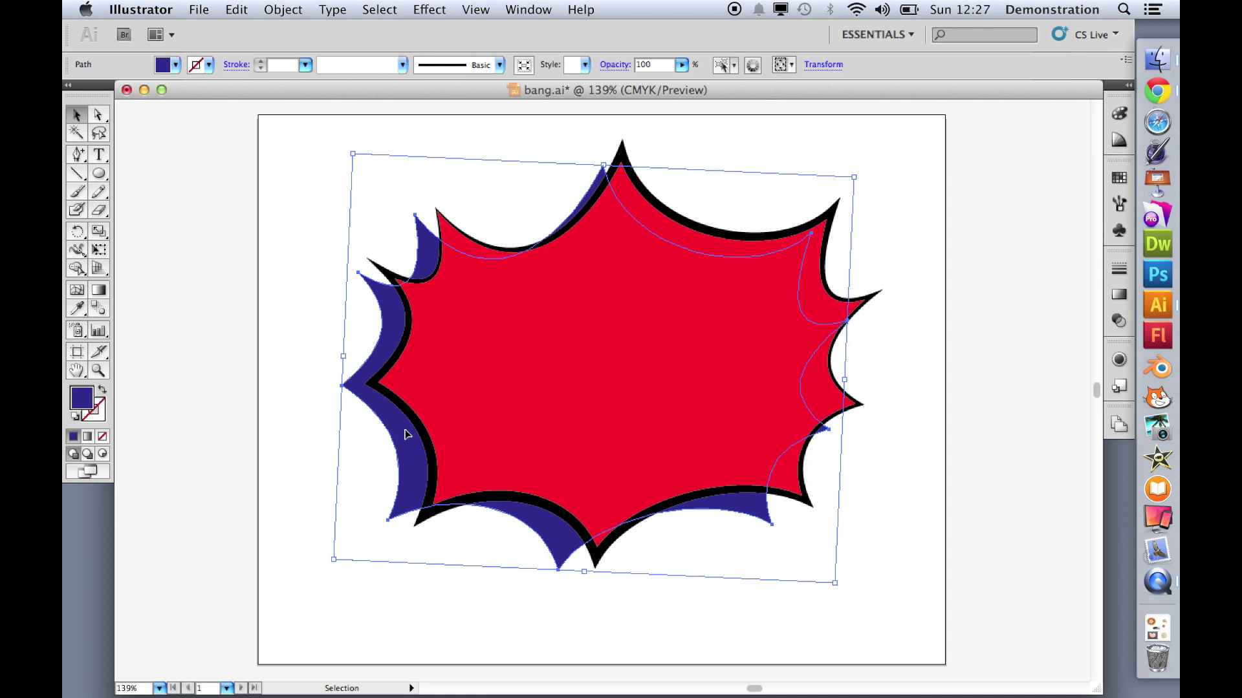
{"action": "key", "text": "super+s"}
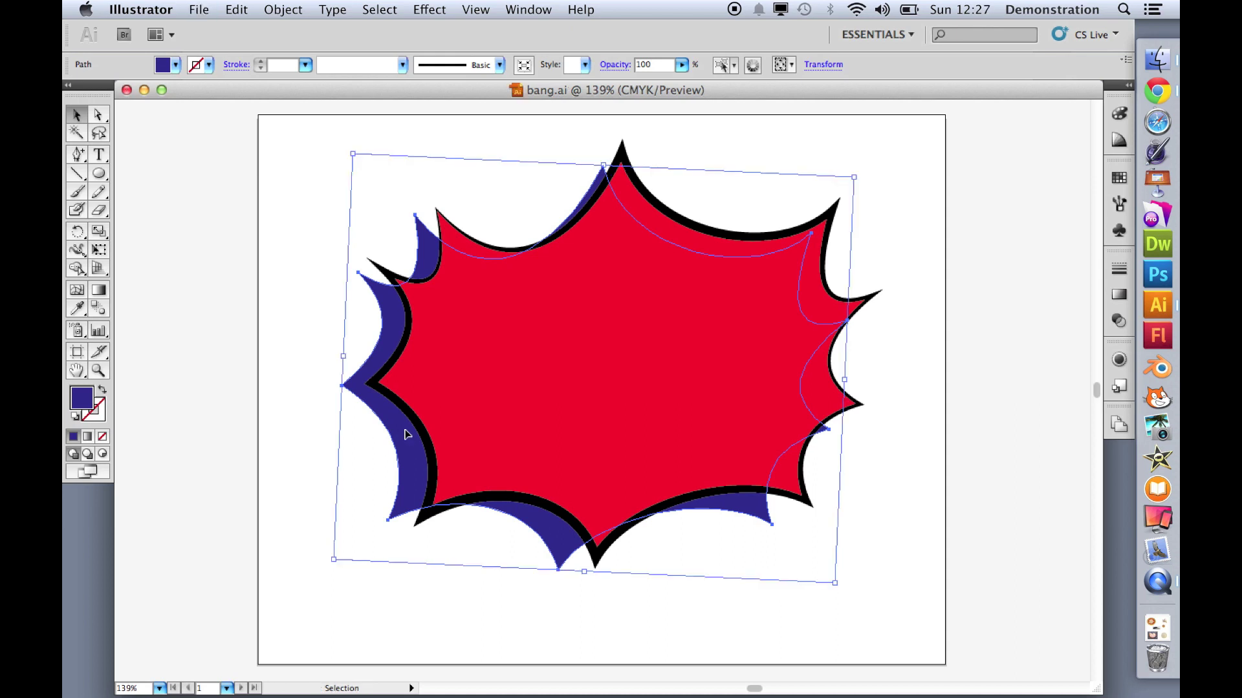
- Add BANG! text inside the burst and set its font size to 250 pt
{"action": "left_click", "coordinate": [100, 159]}
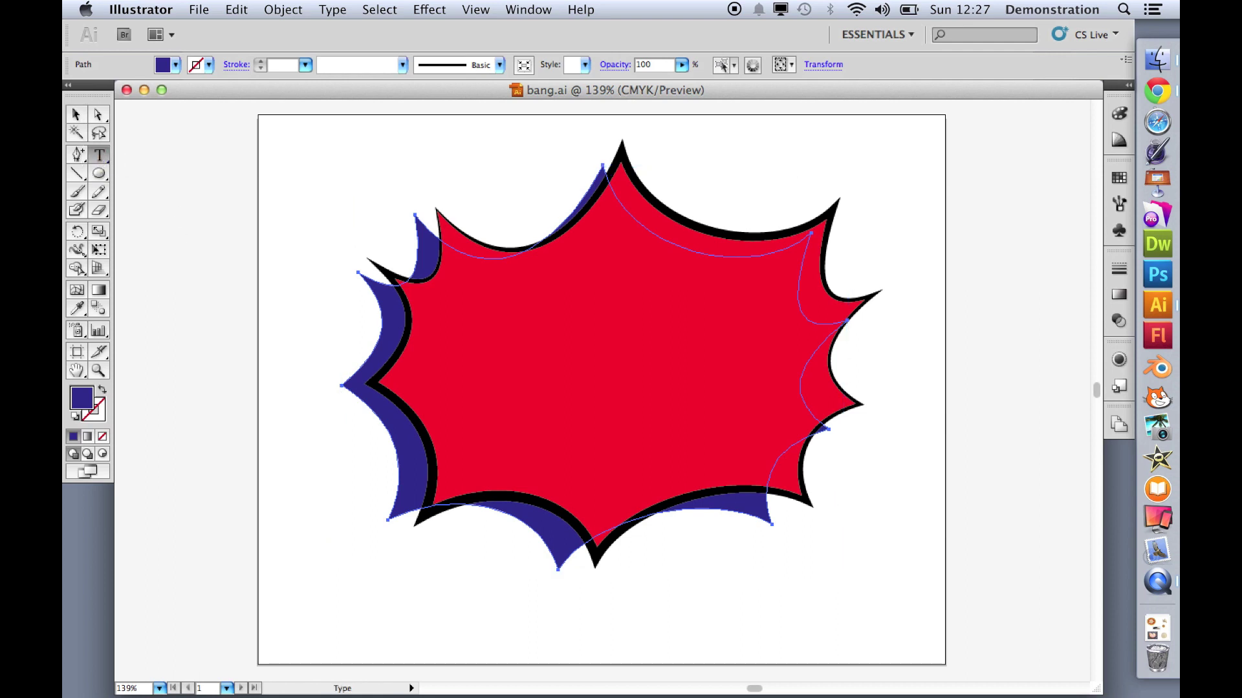
{"action": "left_click", "coordinate": [486, 372]}
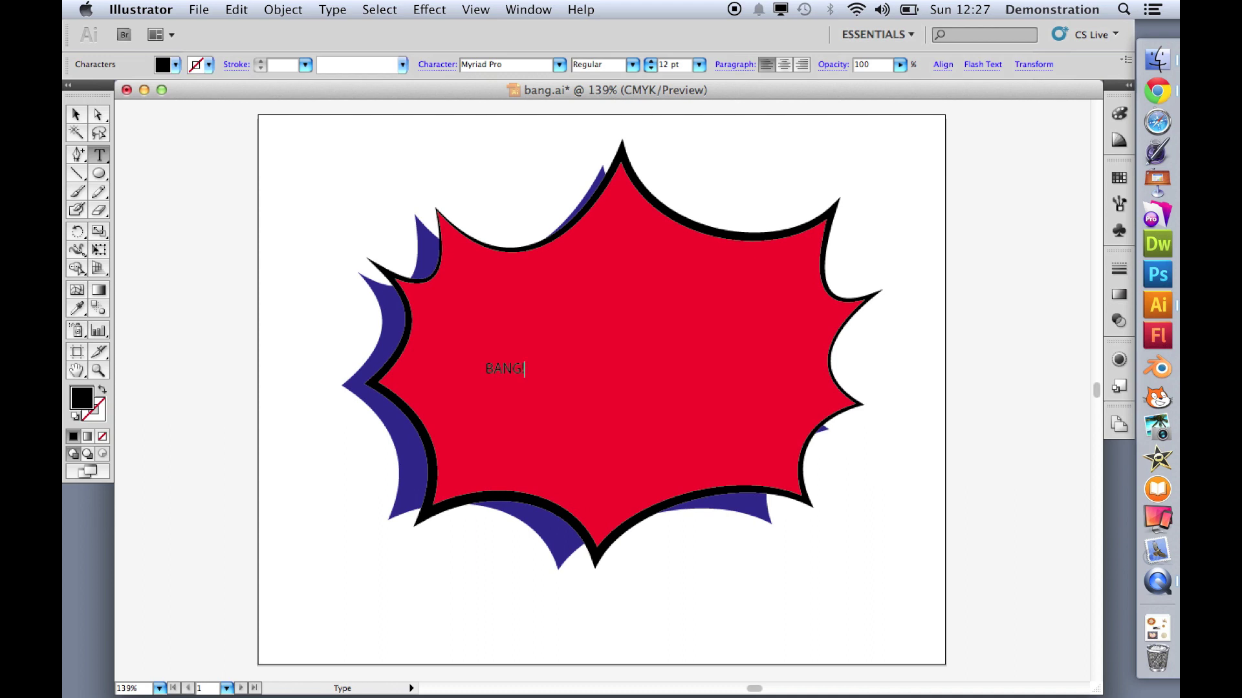
{"action": "key", "text": "super+a"}
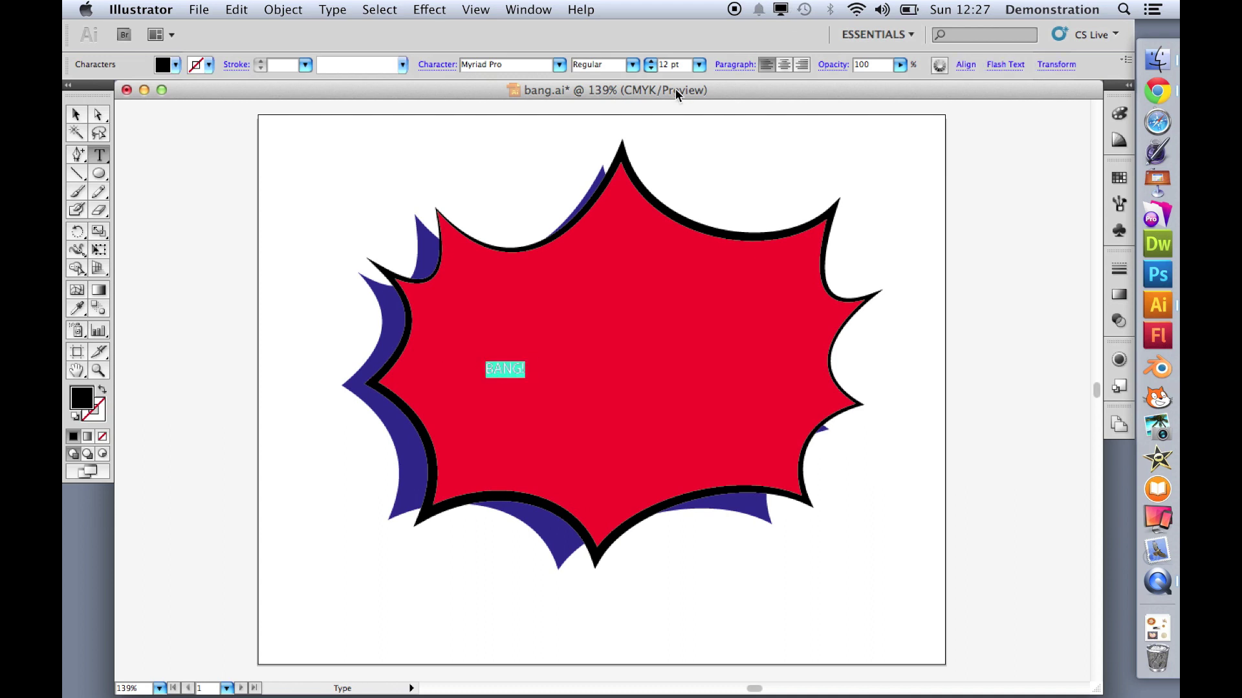
{"action": "left_click", "coordinate": [650, 69]}
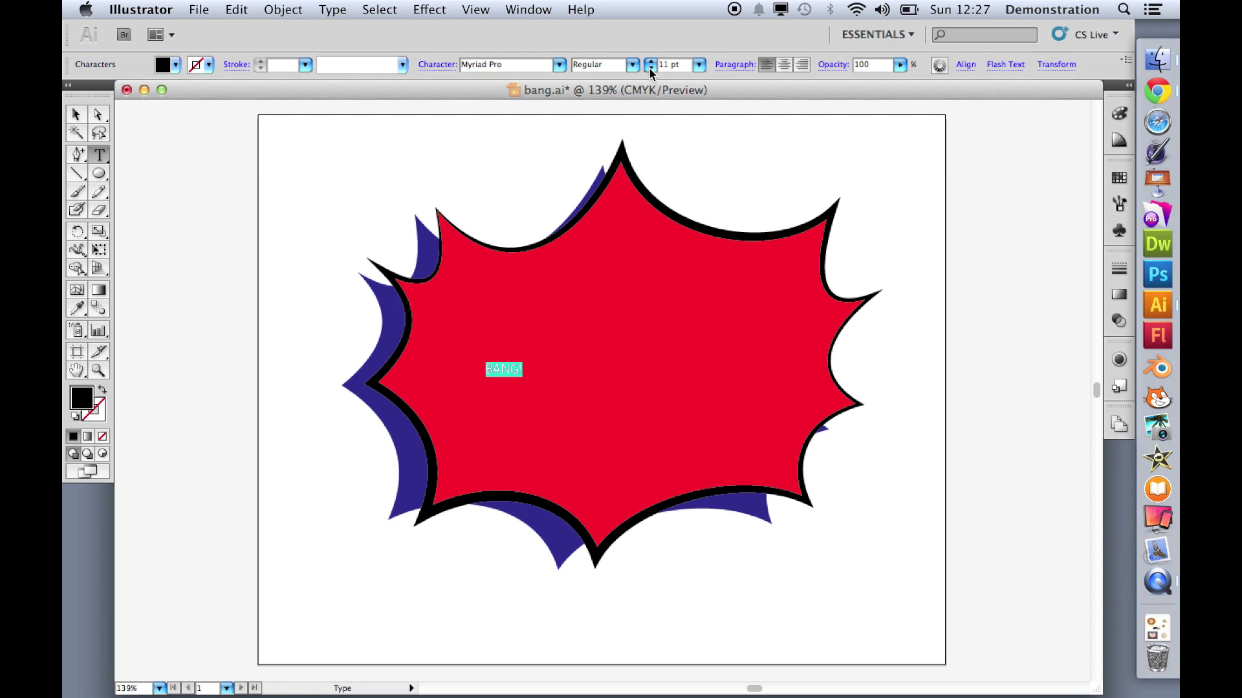
{"action": "left_click", "coordinate": [699, 65]}
{"action": "left_click", "coordinate": [696, 214]}
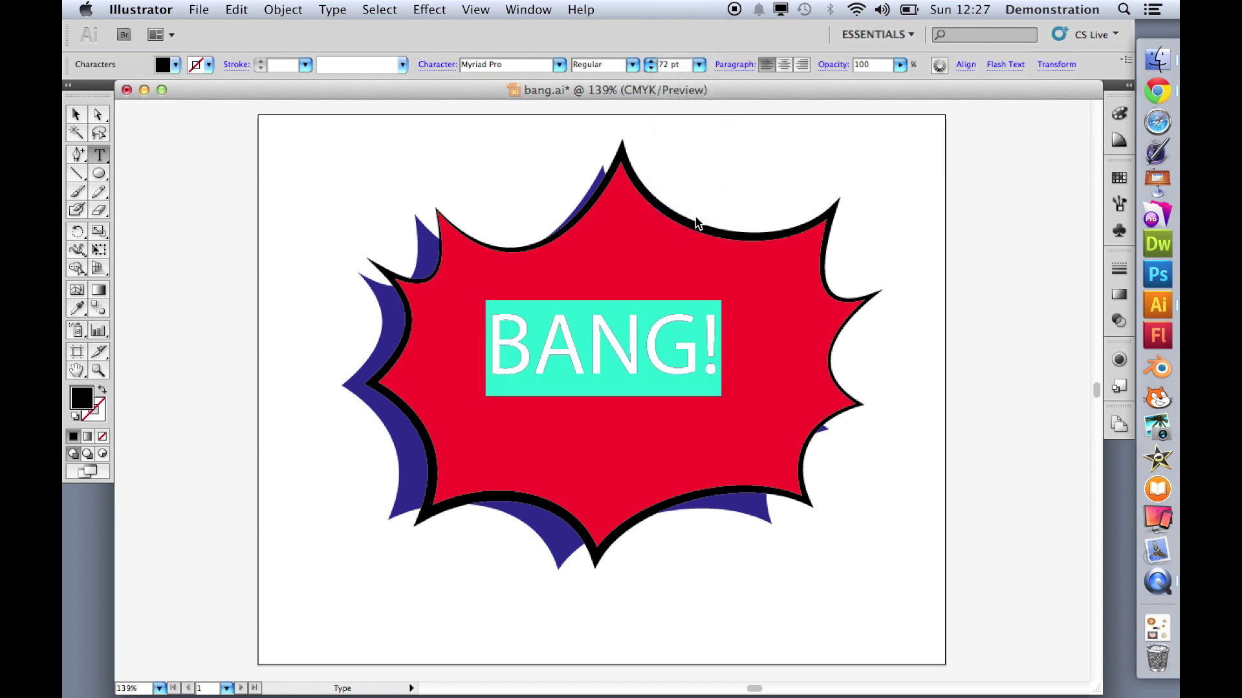
{"action": "double_click", "coordinate": [668, 65]}
{"action": "type", "text": "25"}
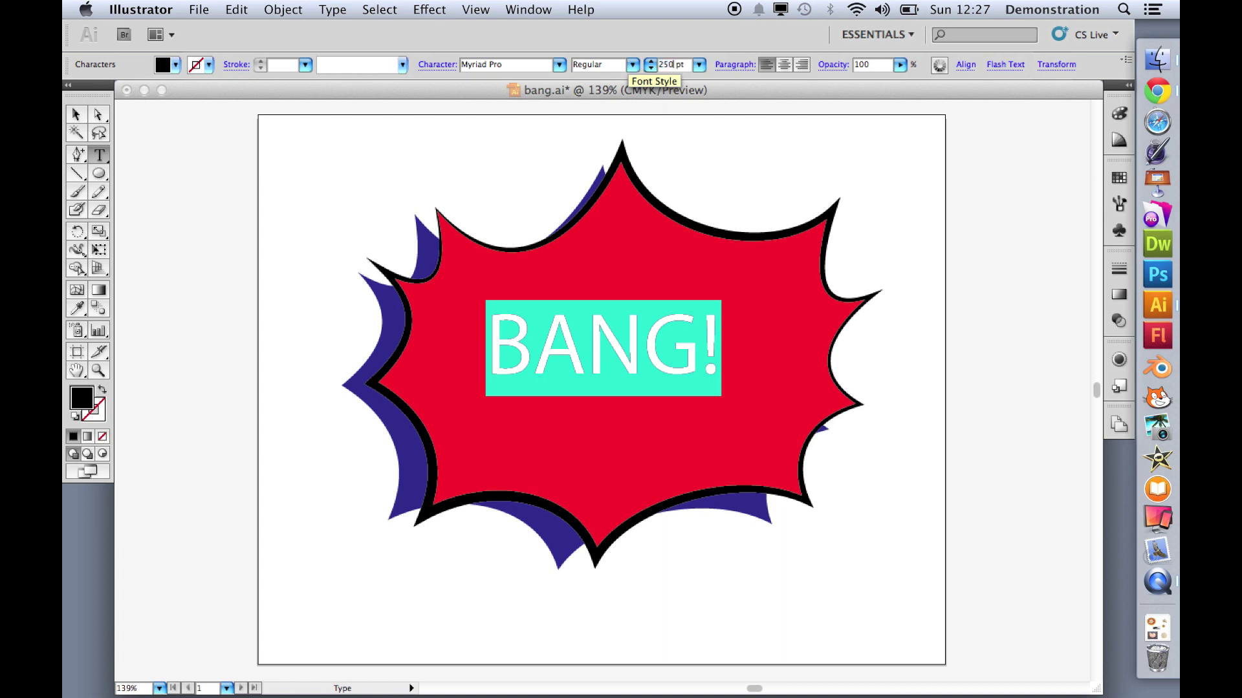
{"action": "type", "text": "0"}
{"action": "key", "text": "Return"}
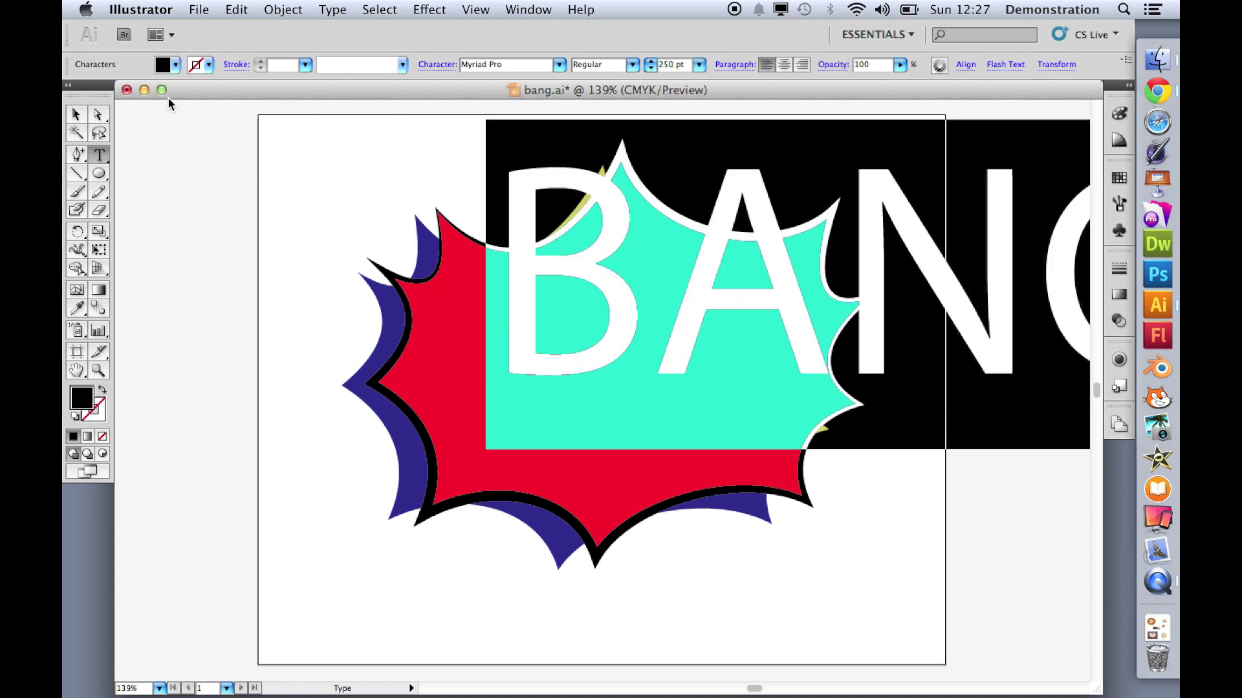
- Scale BANG! down to about 177.2 pt and centre it across the burst
{"action": "left_click", "coordinate": [75, 114]}
{"action": "left_click_drag", "start_coordinate": [625, 346], "coordinate": [364, 407]}
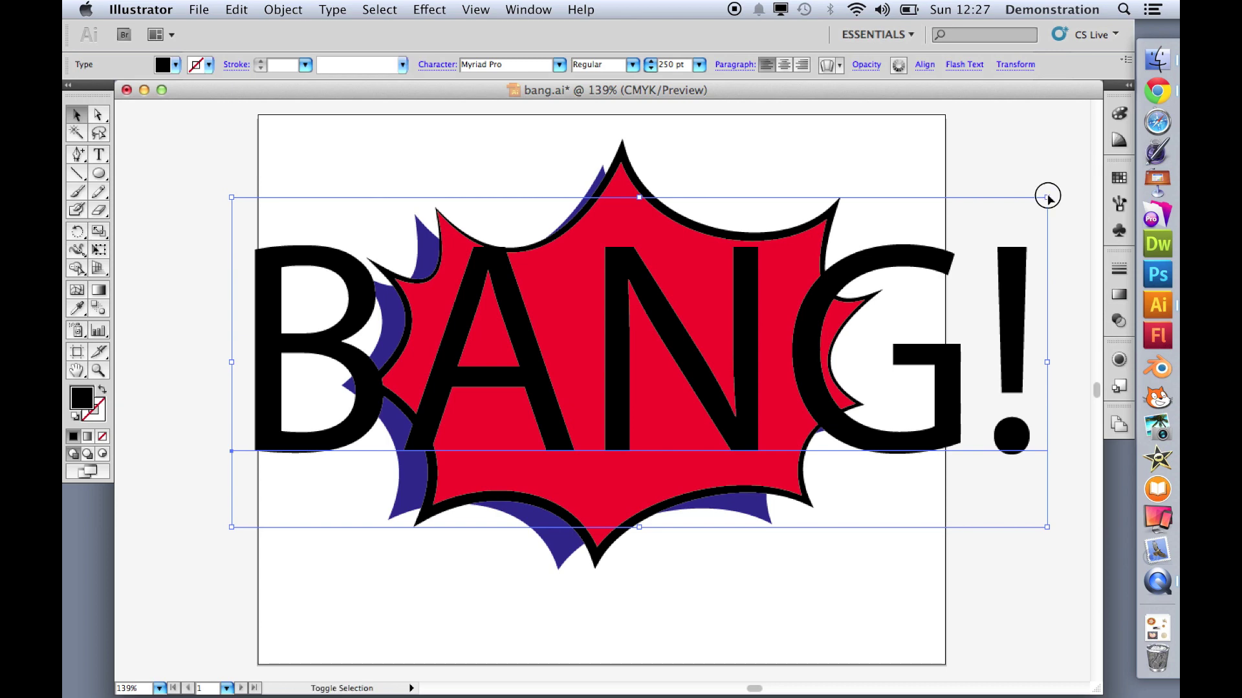
{"action": "left_click_drag", "start_coordinate": [1046, 197], "coordinate": [844, 288]}
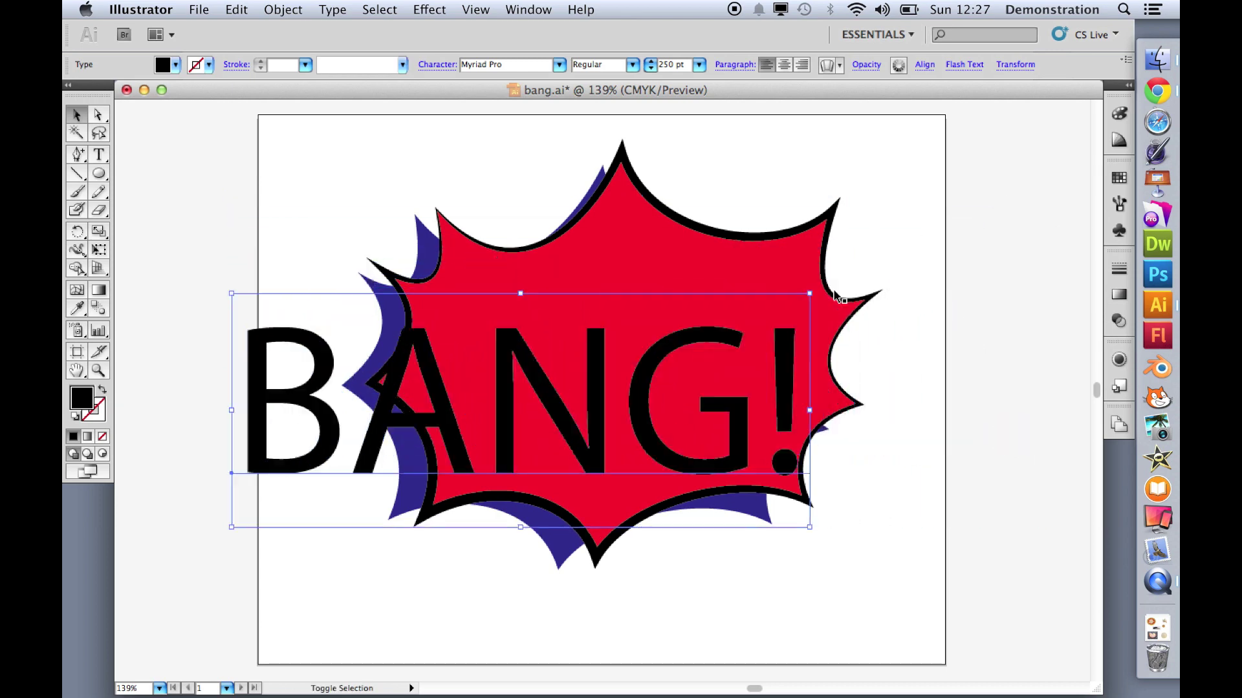
{"action": "left_click_drag", "start_coordinate": [594, 402], "coordinate": [679, 373]}
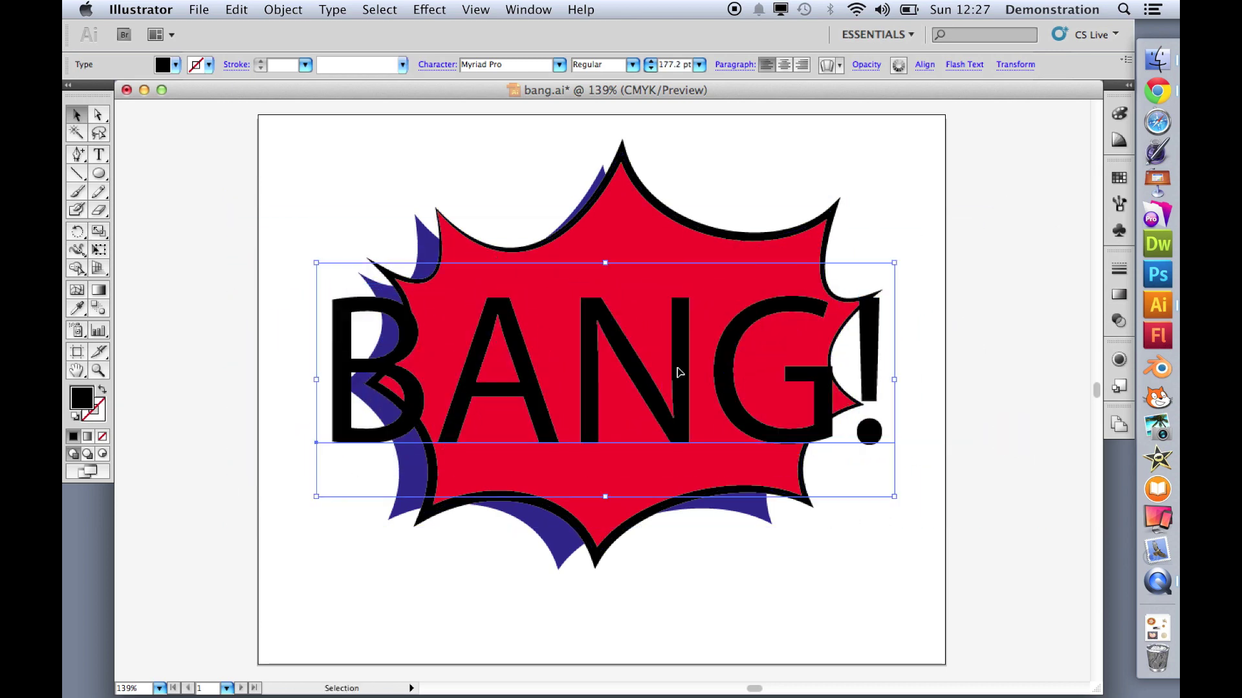
{"action": "triple_click", "coordinate": [679, 372]}
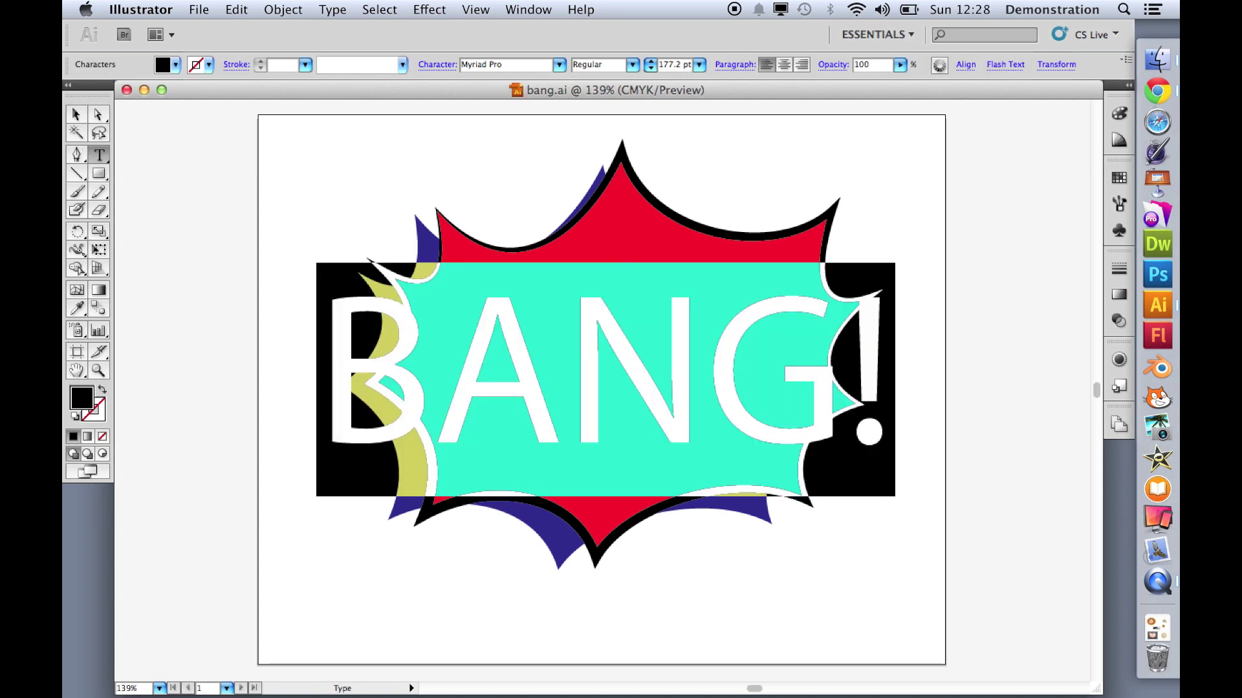
- Set BANG! in Impact, move it down-right, and fill it yellow
{"action": "left_click", "coordinate": [560, 65]}
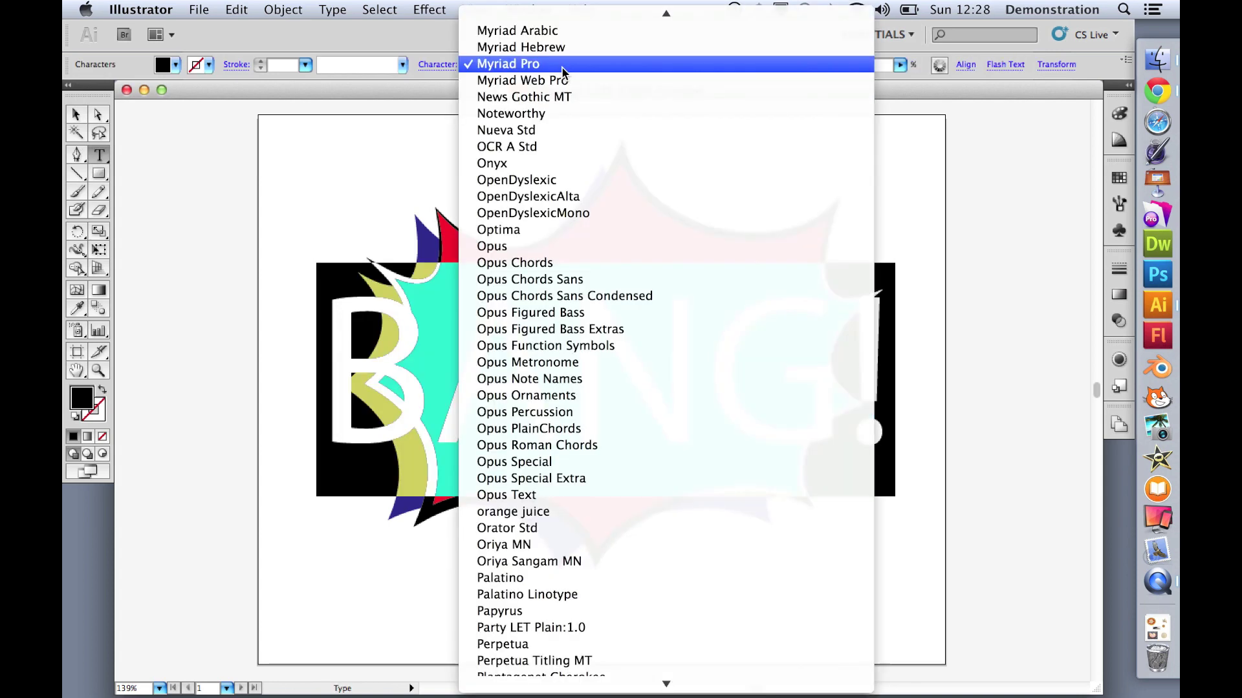
{"action": "key", "text": "i"}
{"action": "key", "text": "Return"}
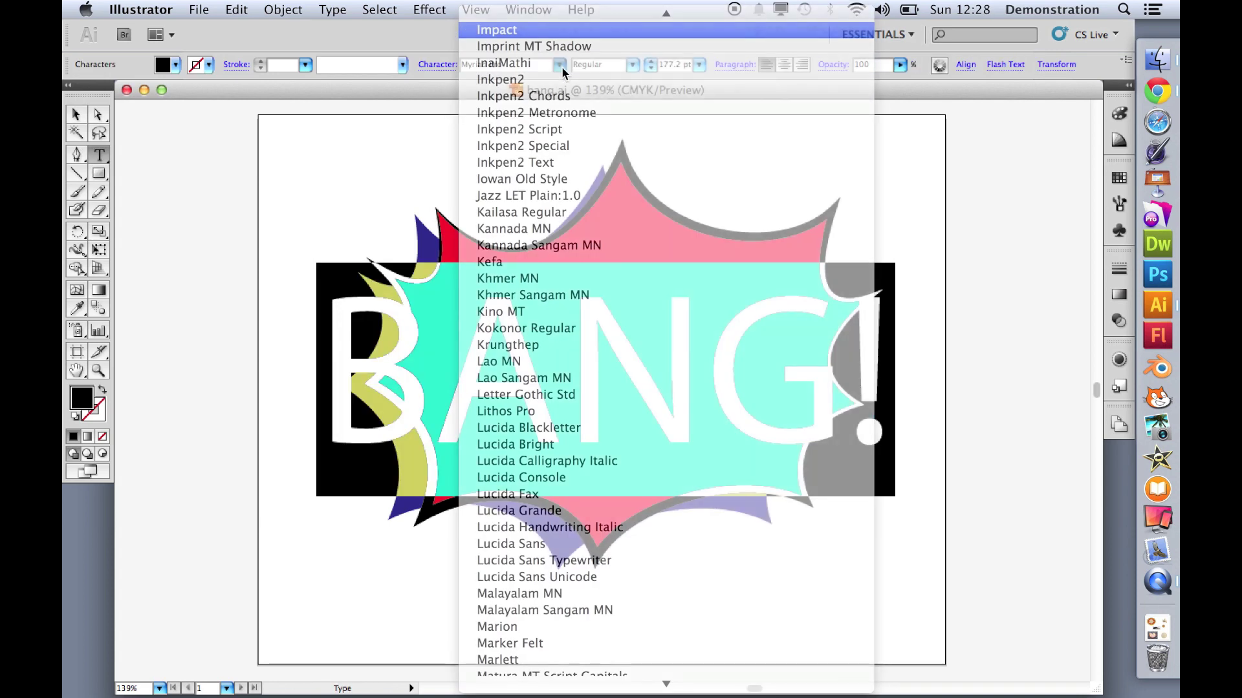
{"action": "left_click", "coordinate": [77, 117]}
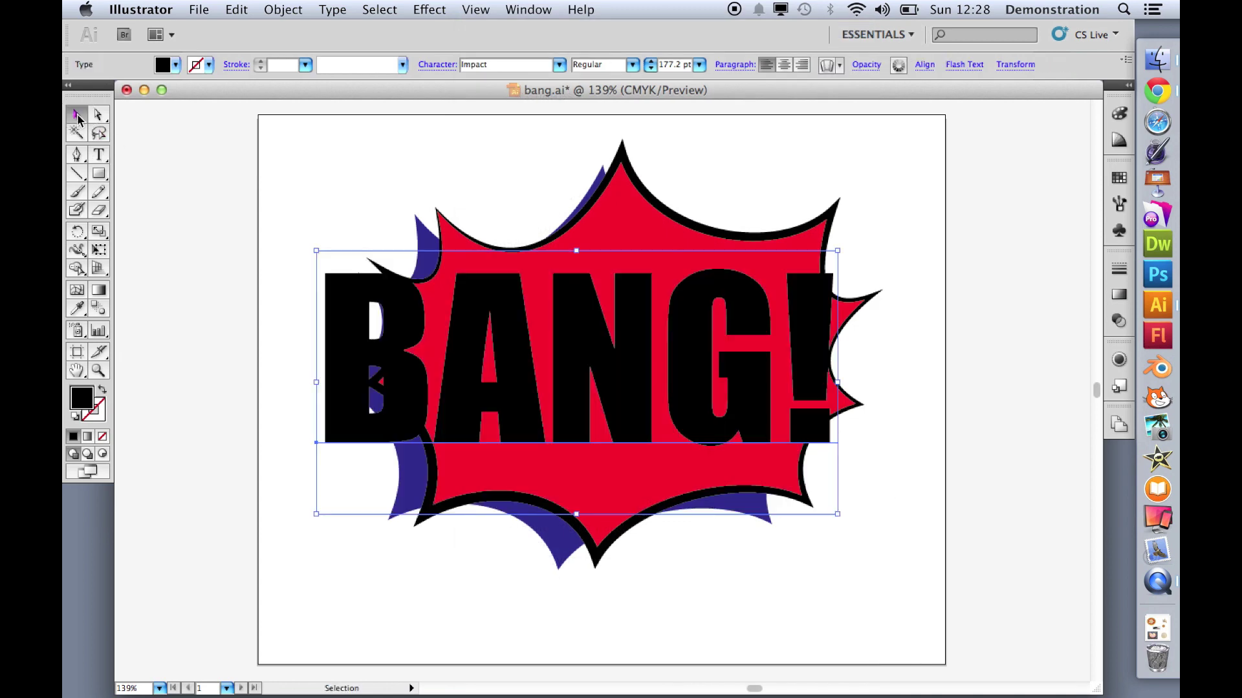
{"action": "left_click_drag", "start_coordinate": [687, 379], "coordinate": [729, 410]}
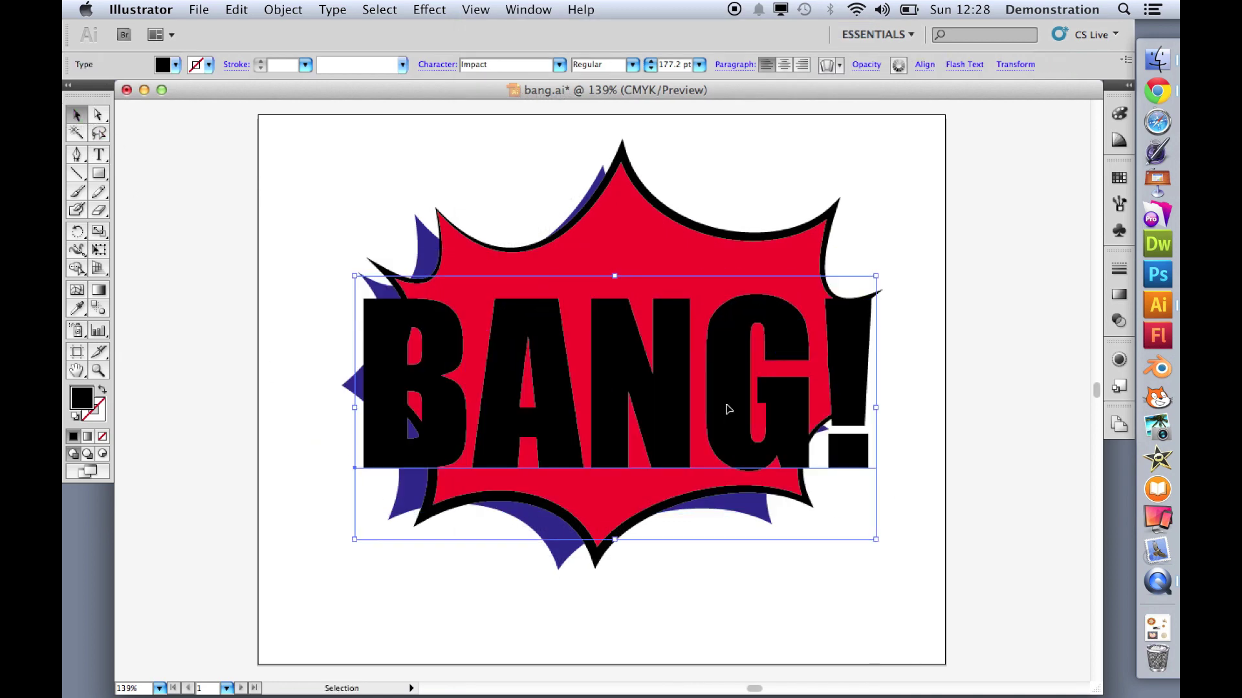
{"action": "left_click", "coordinate": [176, 65]}
{"action": "left_click", "coordinate": [128, 82]}
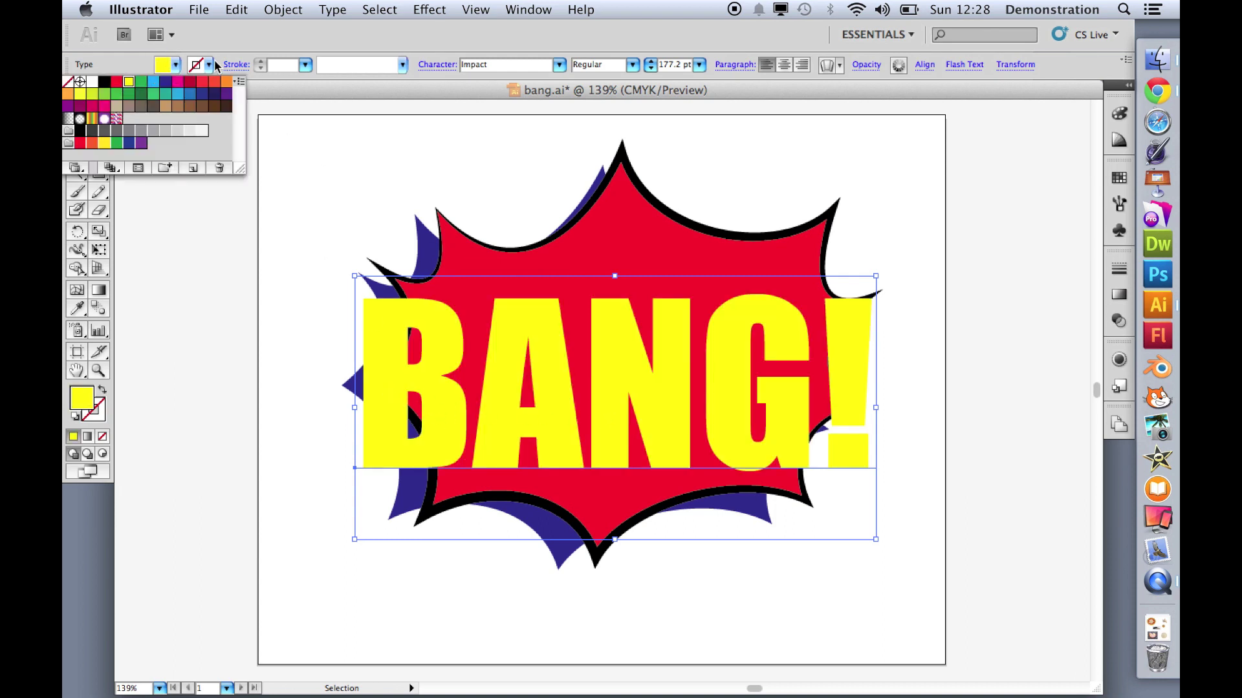
{"action": "left_click", "coordinate": [221, 36]}
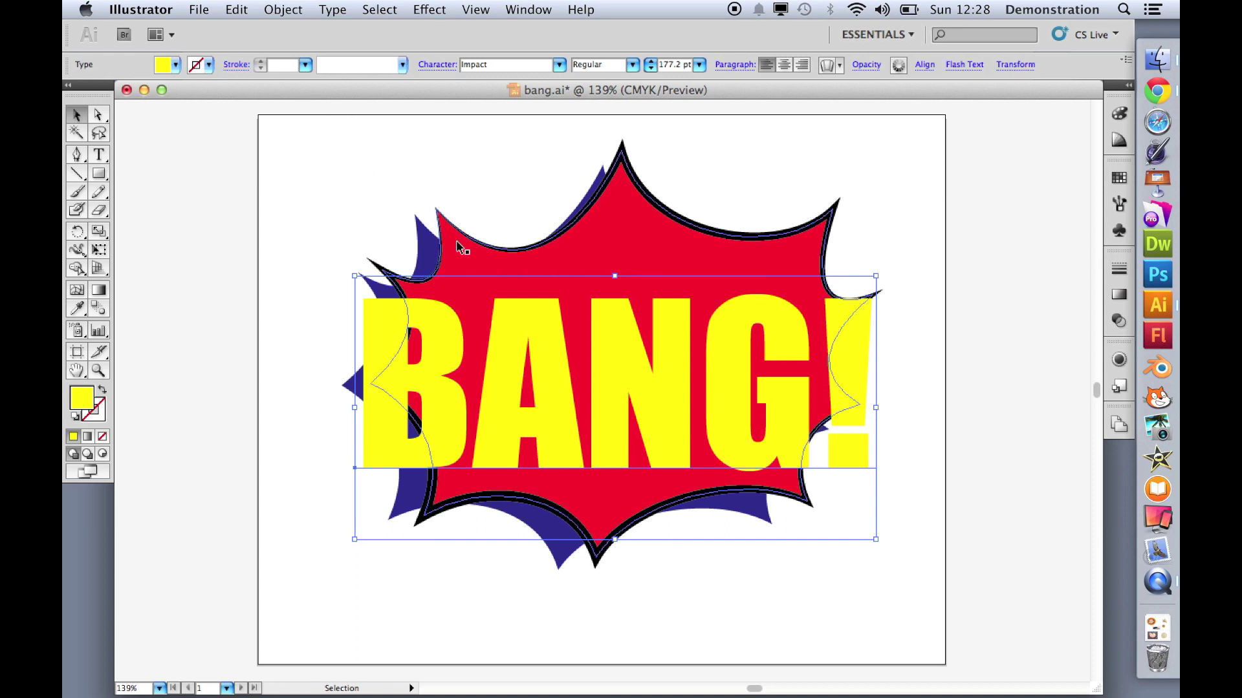
- Give the BANG! letters a black stroke of 3 pt
{"action": "left_click", "coordinate": [201, 64]}
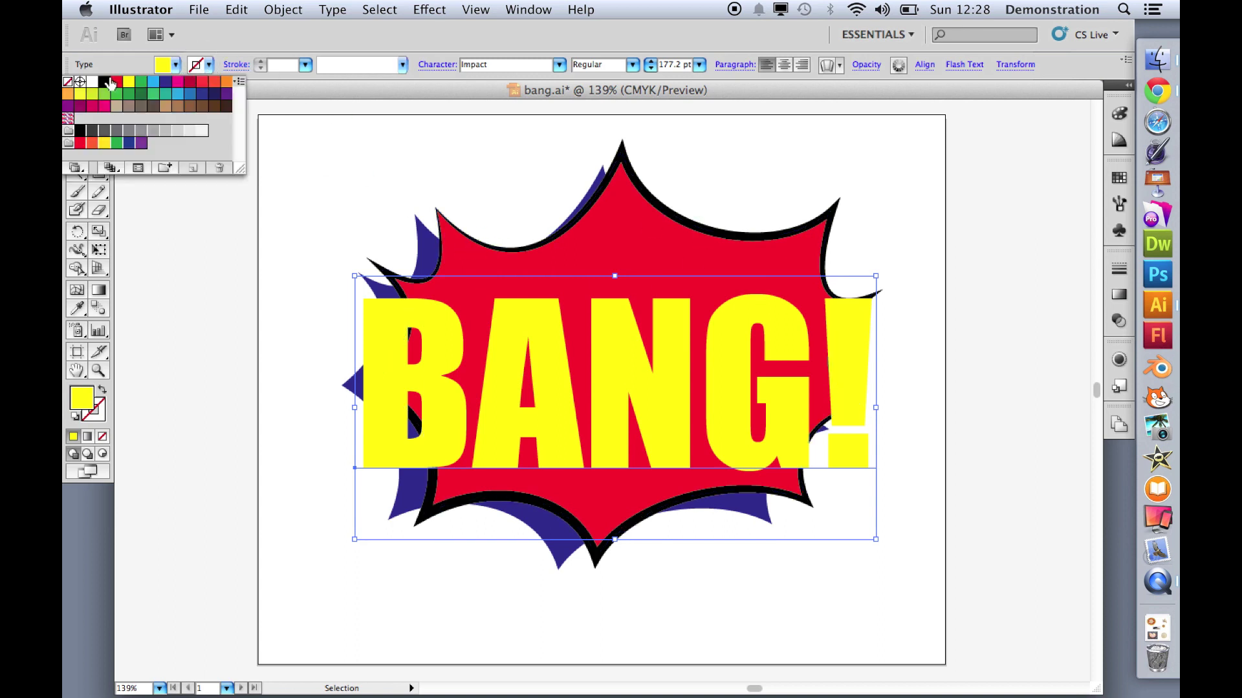
{"action": "left_click", "coordinate": [108, 81]}
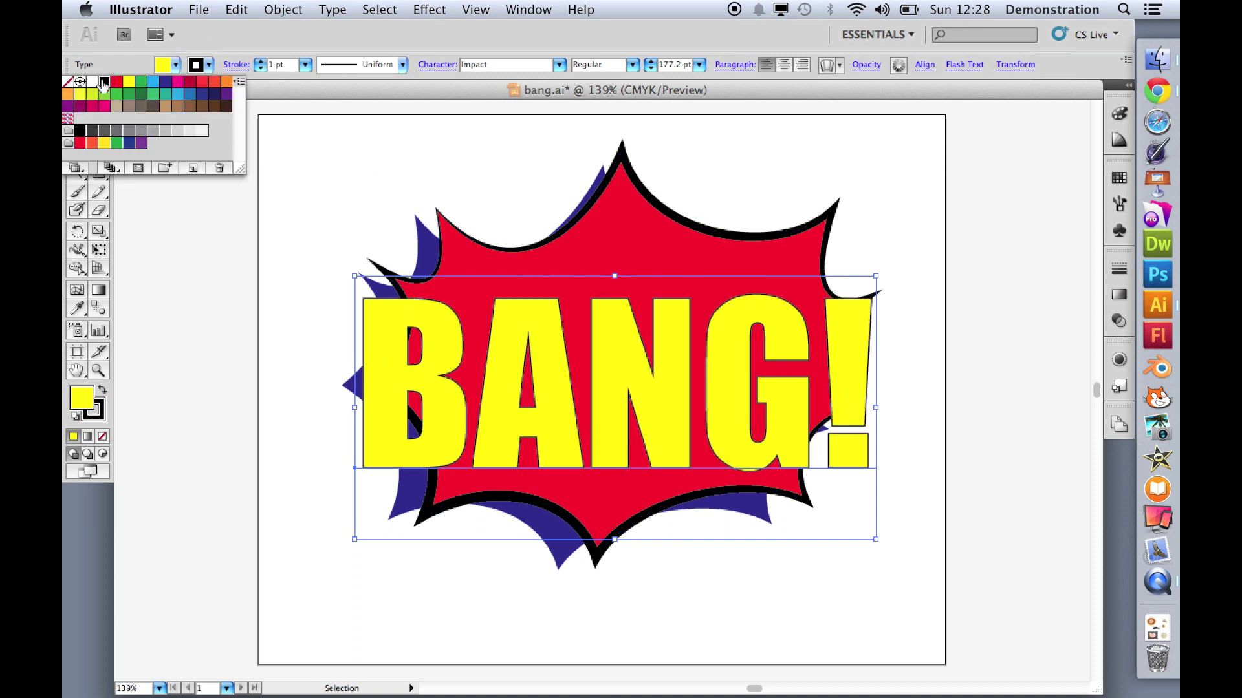
{"action": "left_click", "coordinate": [259, 62]}
{"action": "left_click", "coordinate": [259, 63]}
{"action": "left_click", "coordinate": [259, 62]}
{"action": "left_click", "coordinate": [259, 62]}
{"action": "left_click", "coordinate": [259, 62]}
{"action": "left_click", "coordinate": [260, 62]}
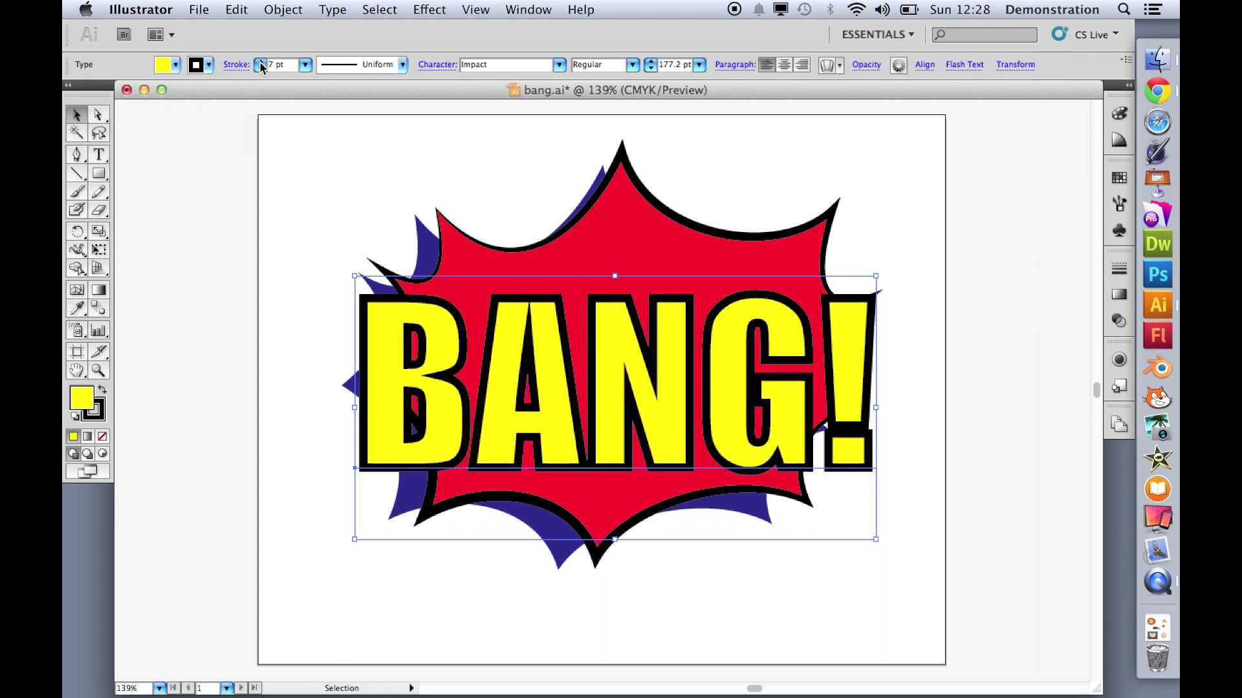
{"action": "left_click", "coordinate": [260, 62]}
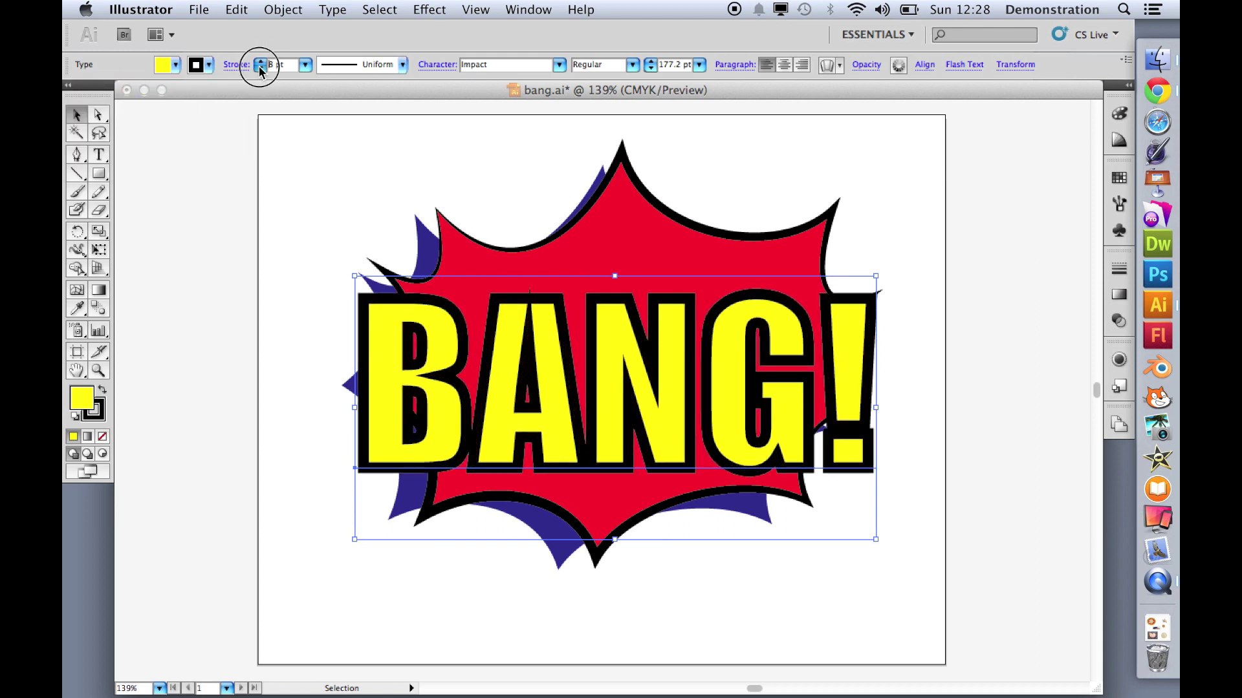
{"action": "left_click", "coordinate": [260, 67]}
{"action": "left_click", "coordinate": [260, 68]}
{"action": "left_click", "coordinate": [260, 68]}
{"action": "left_click", "coordinate": [260, 67]}
{"action": "left_click", "coordinate": [260, 67]}
{"action": "left_click", "coordinate": [260, 68]}
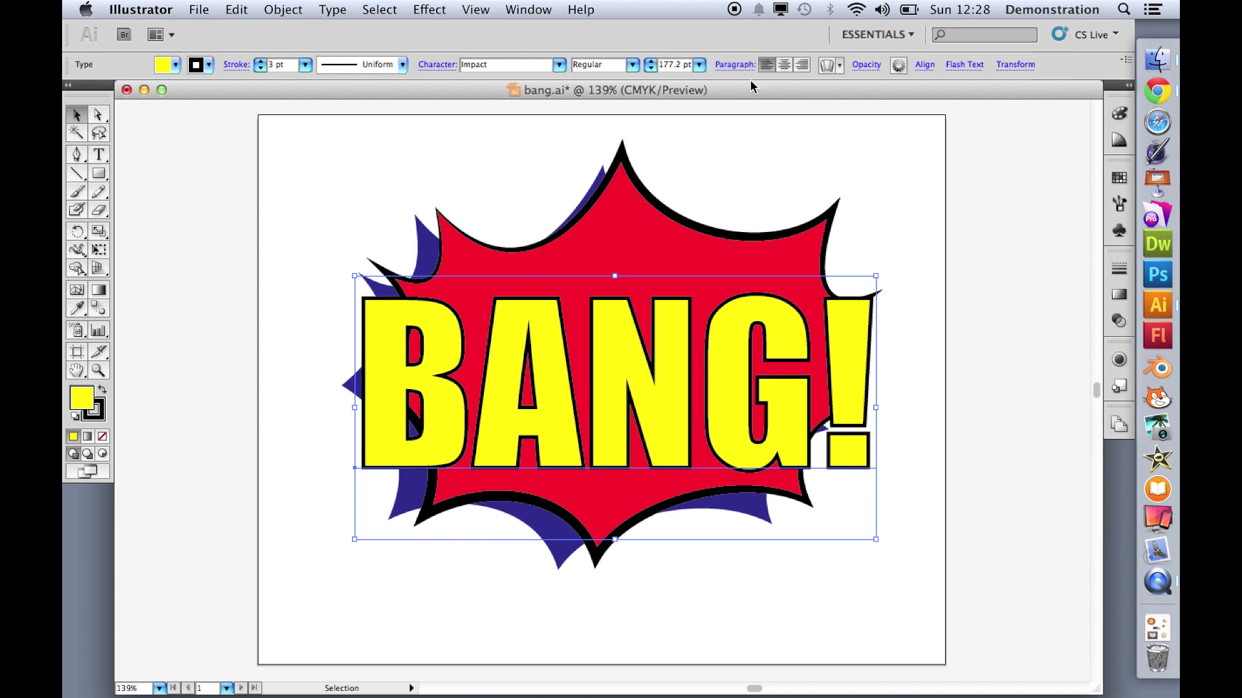
- Tighten BANG! tracking in the Character panel to about -94 until letters overlap
{"action": "left_click", "coordinate": [438, 67]}
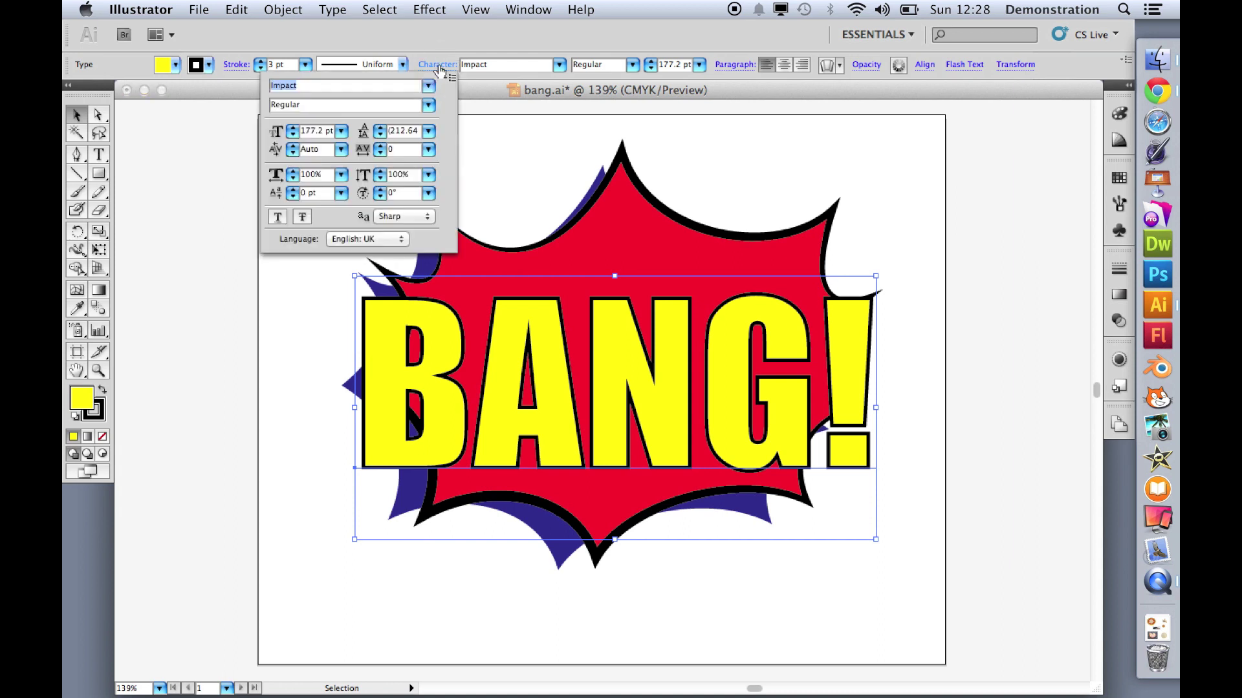
{"action": "left_click", "coordinate": [380, 154]}
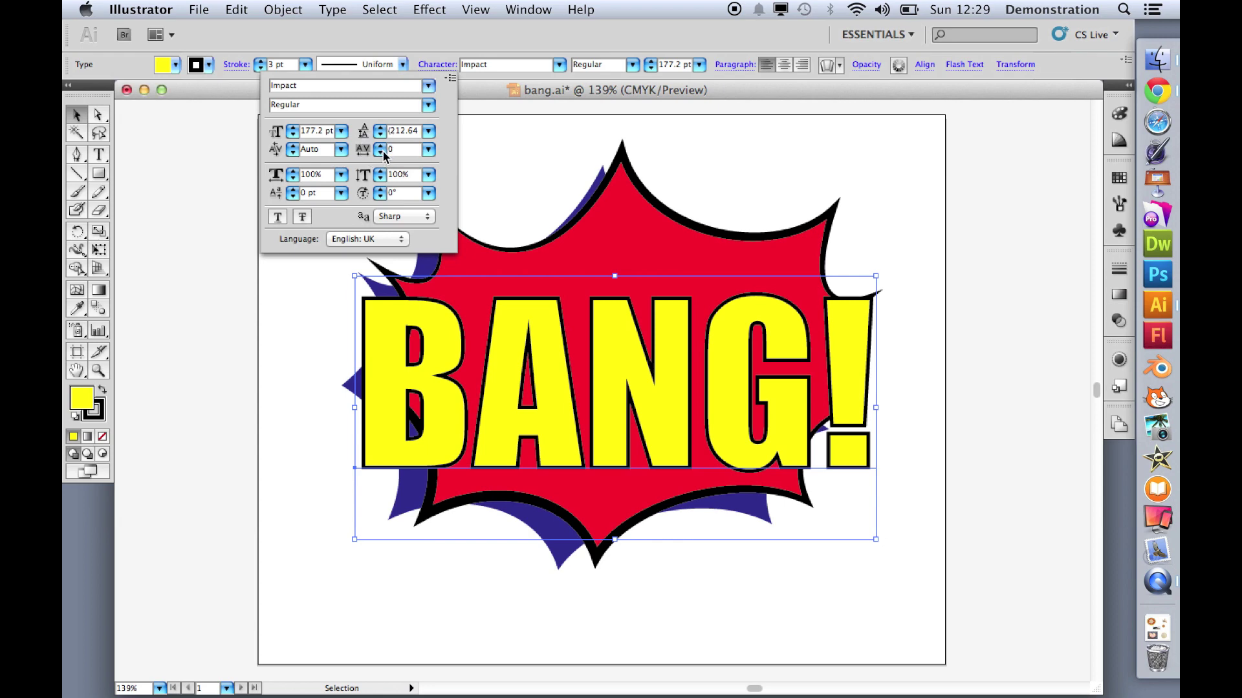
{"action": "left_click", "coordinate": [381, 153]}
{"action": "left_click", "coordinate": [381, 153]}
{"action": "left_click", "coordinate": [381, 152]}
{"action": "left_click", "coordinate": [381, 152]}
{"action": "left_click", "coordinate": [381, 153]}
{"action": "left_click", "coordinate": [381, 153]}
{"action": "left_click", "coordinate": [381, 152]}
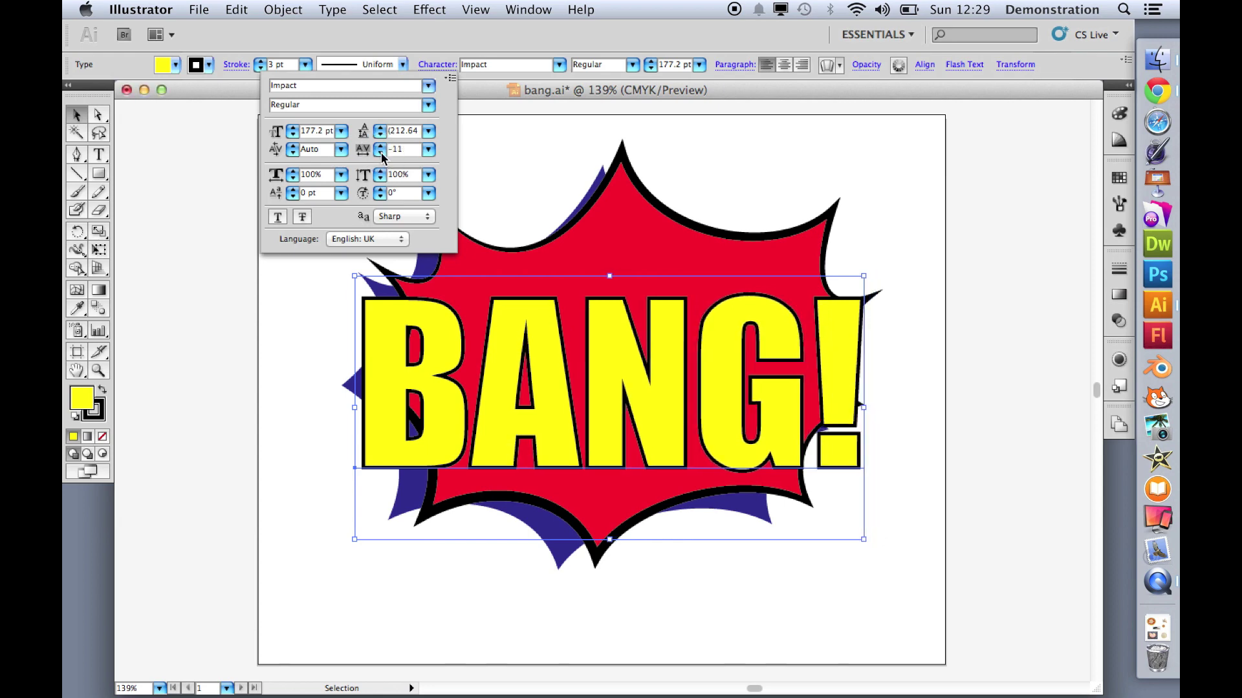
{"action": "left_click", "coordinate": [381, 153]}
{"action": "left_click", "coordinate": [381, 153]}
{"action": "left_click", "coordinate": [381, 153]}
{"action": "left_click", "coordinate": [380, 153]}
{"action": "left_click", "coordinate": [381, 153]}
{"action": "left_click", "coordinate": [381, 153]}
{"action": "left_click", "coordinate": [381, 153]}
{"action": "left_click", "coordinate": [381, 153]}
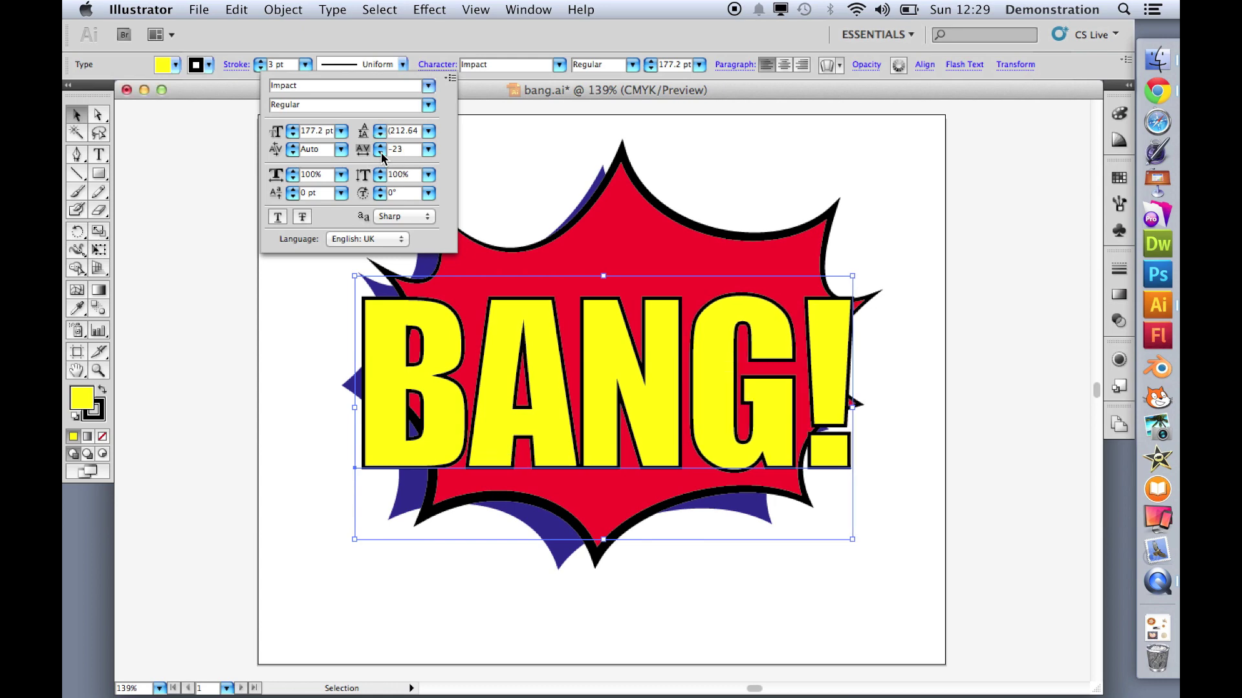
{"action": "left_click", "coordinate": [381, 153]}
{"action": "left_click", "coordinate": [381, 153]}
{"action": "left_click", "coordinate": [381, 152]}
{"action": "left_click", "coordinate": [381, 152]}
{"action": "left_click", "coordinate": [381, 152]}
{"action": "left_click", "coordinate": [381, 152]}
{"action": "left_click", "coordinate": [381, 153]}
{"action": "left_click", "coordinate": [380, 153]}
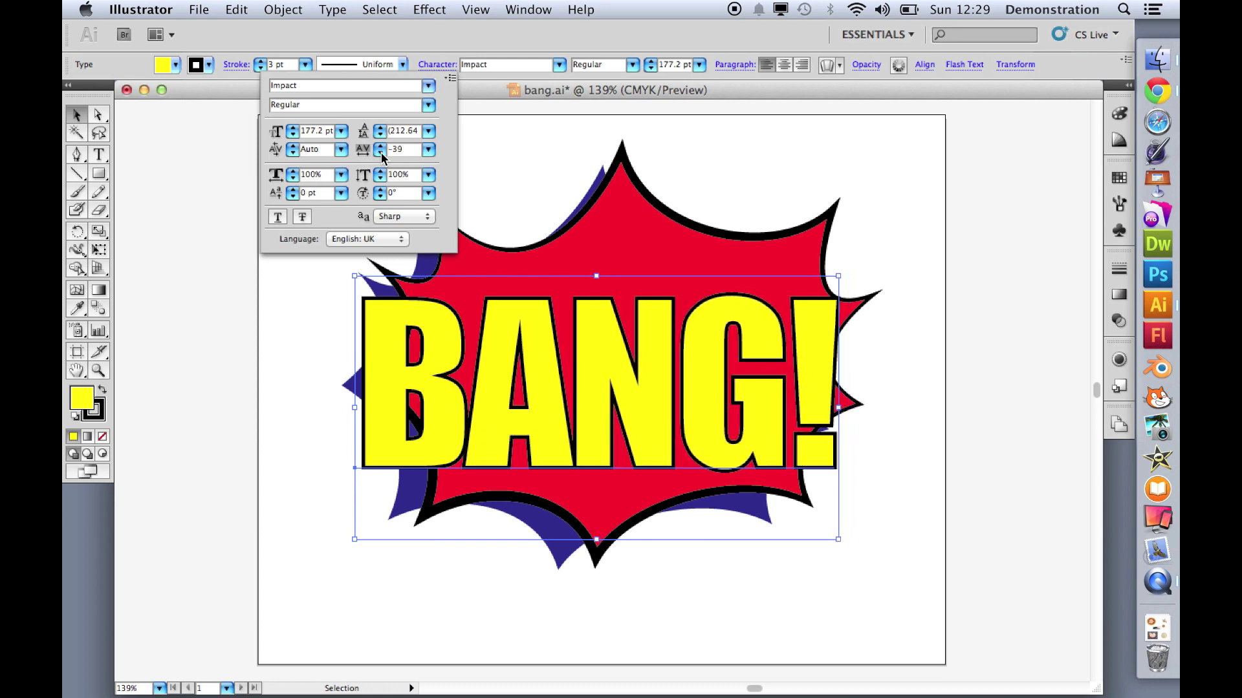
{"action": "left_click", "coordinate": [381, 153]}
{"action": "left_click", "coordinate": [381, 153]}
{"action": "left_click", "coordinate": [381, 153]}
{"action": "left_click", "coordinate": [381, 152]}
{"action": "left_click", "coordinate": [381, 153]}
{"action": "left_click", "coordinate": [381, 153]}
{"action": "left_click", "coordinate": [381, 153]}
{"action": "left_click", "coordinate": [381, 152]}
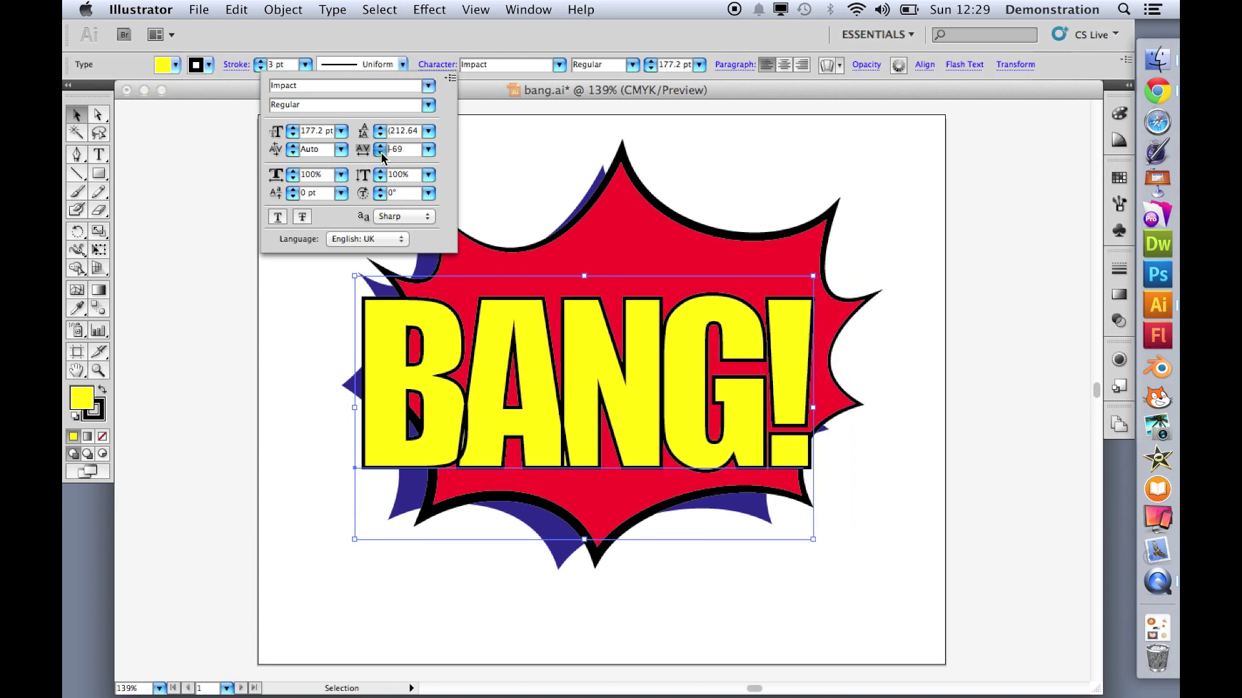
{"action": "left_click", "coordinate": [380, 152]}
{"action": "left_click", "coordinate": [380, 152]}
{"action": "left_click", "coordinate": [381, 153]}
{"action": "left_click", "coordinate": [381, 153]}
{"action": "left_click", "coordinate": [381, 152]}
{"action": "left_click", "coordinate": [381, 152]}
{"action": "left_click", "coordinate": [381, 152]}
{"action": "left_click", "coordinate": [381, 153]}
{"action": "left_click", "coordinate": [381, 152]}
{"action": "left_click", "coordinate": [381, 152]}
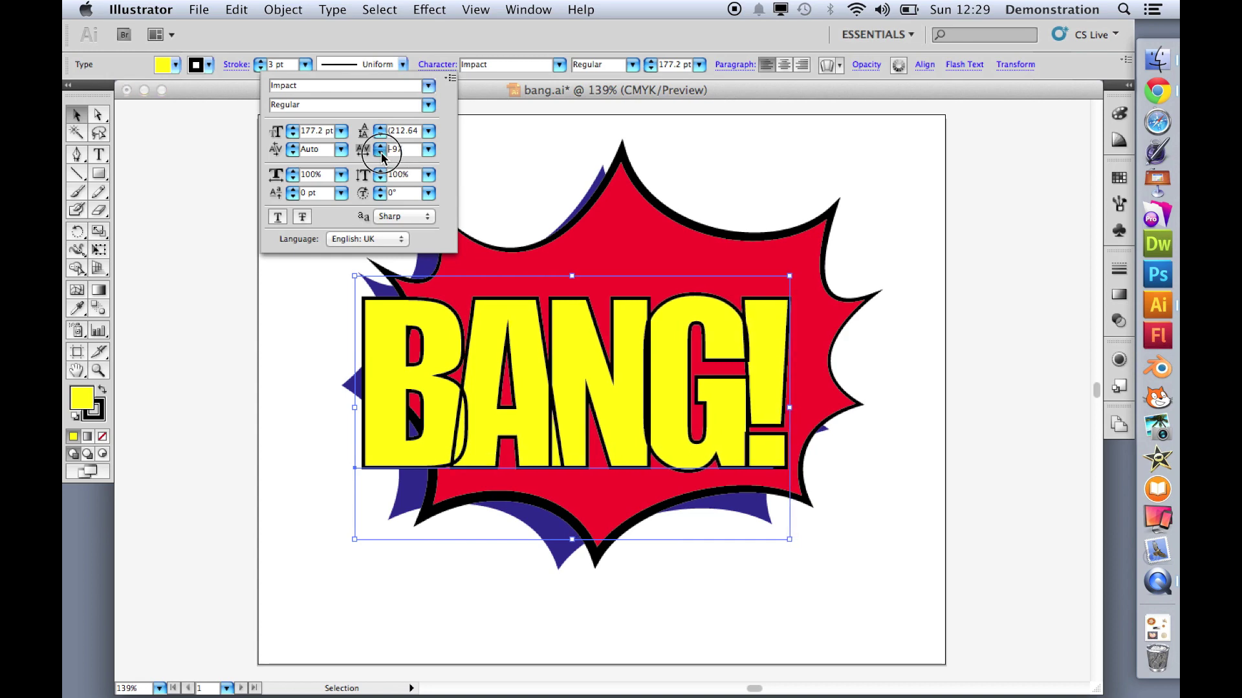
{"action": "left_click", "coordinate": [381, 153]}
{"action": "left_click", "coordinate": [381, 153]}
{"action": "left_click", "coordinate": [381, 153]}
{"action": "left_click", "coordinate": [381, 152]}
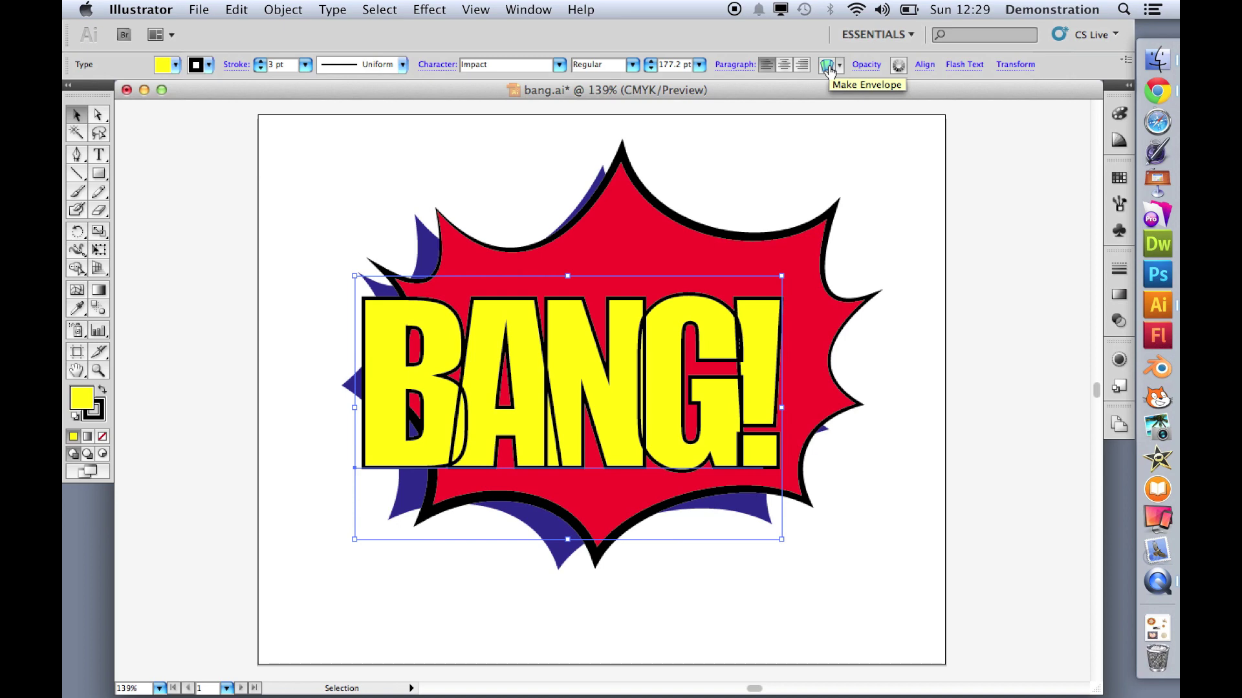
- Warp the BANG! text with an Arc envelope: Bend 26%, Horizontal 41%, Vertical -9%
{"action": "left_click", "coordinate": [827, 67]}
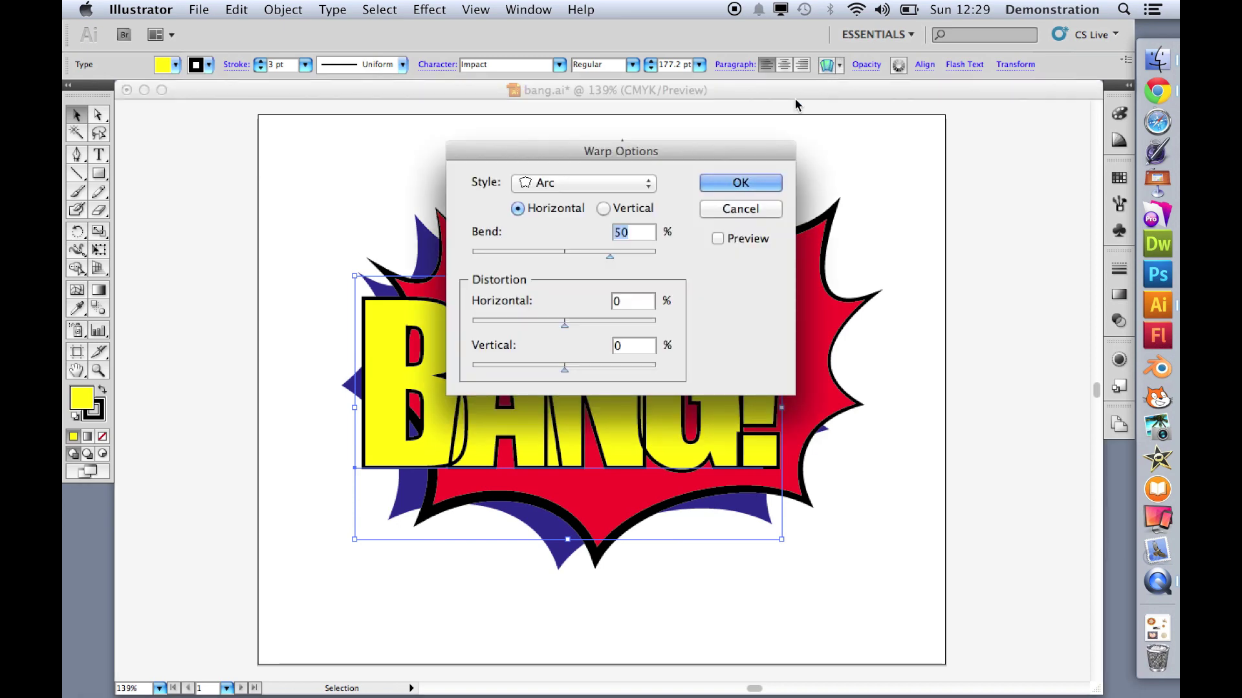
{"action": "left_click", "coordinate": [718, 238]}
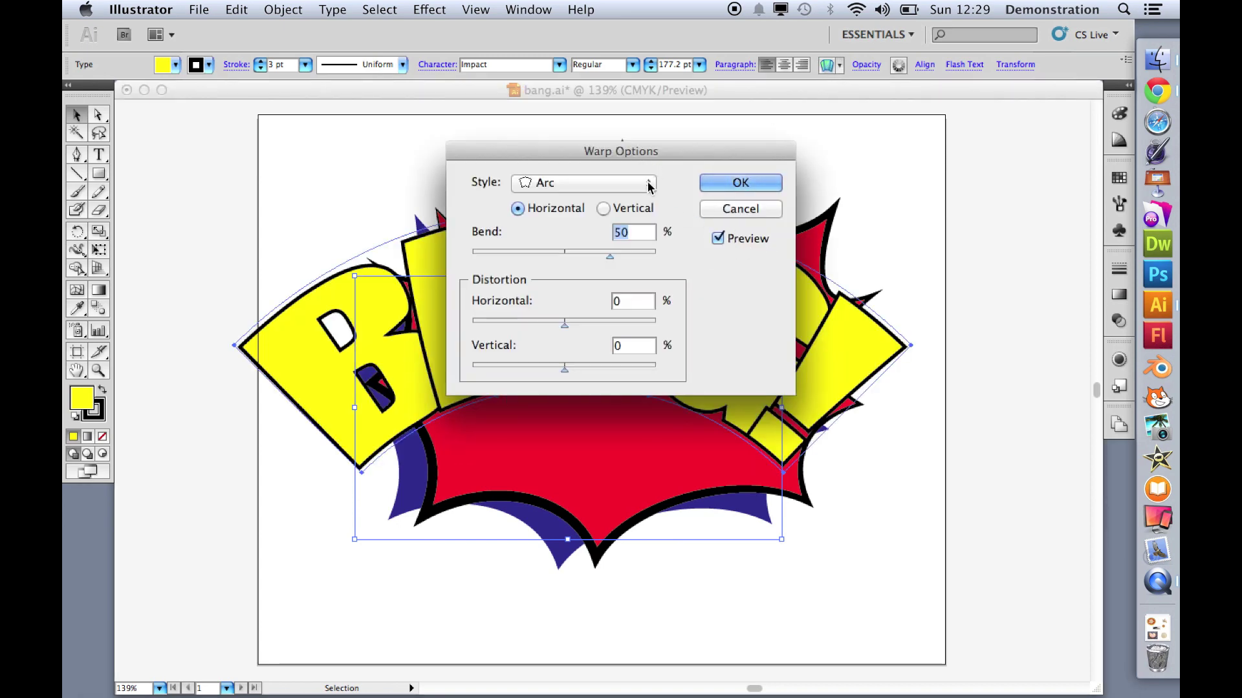
{"action": "left_click_drag", "start_coordinate": [614, 152], "coordinate": [942, 117]}
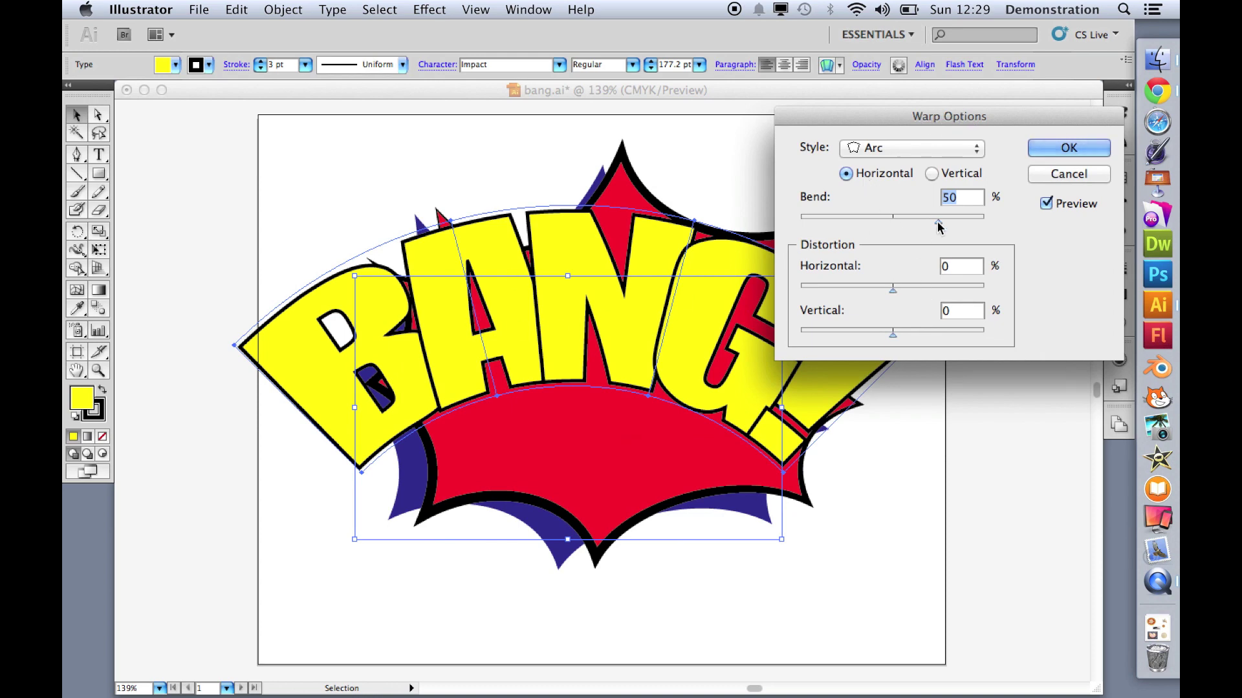
{"action": "left_click_drag", "start_coordinate": [938, 221], "coordinate": [916, 224]}
{"action": "left_click_drag", "start_coordinate": [892, 289], "coordinate": [927, 290]}
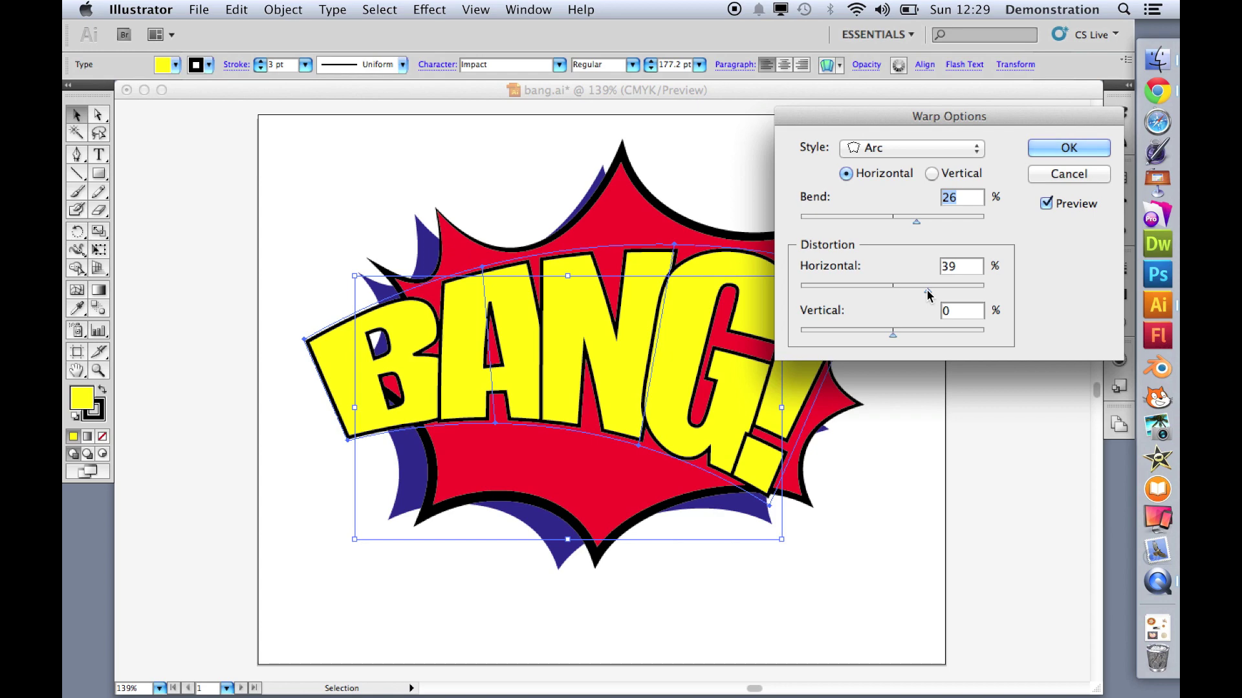
{"action": "mouse_move", "coordinate": [926, 291]}
{"action": "left_mouse_down"}
{"action": "mouse_move", "coordinate": [846, 295]}
{"action": "mouse_move", "coordinate": [928, 290]}
{"action": "left_mouse_up"}
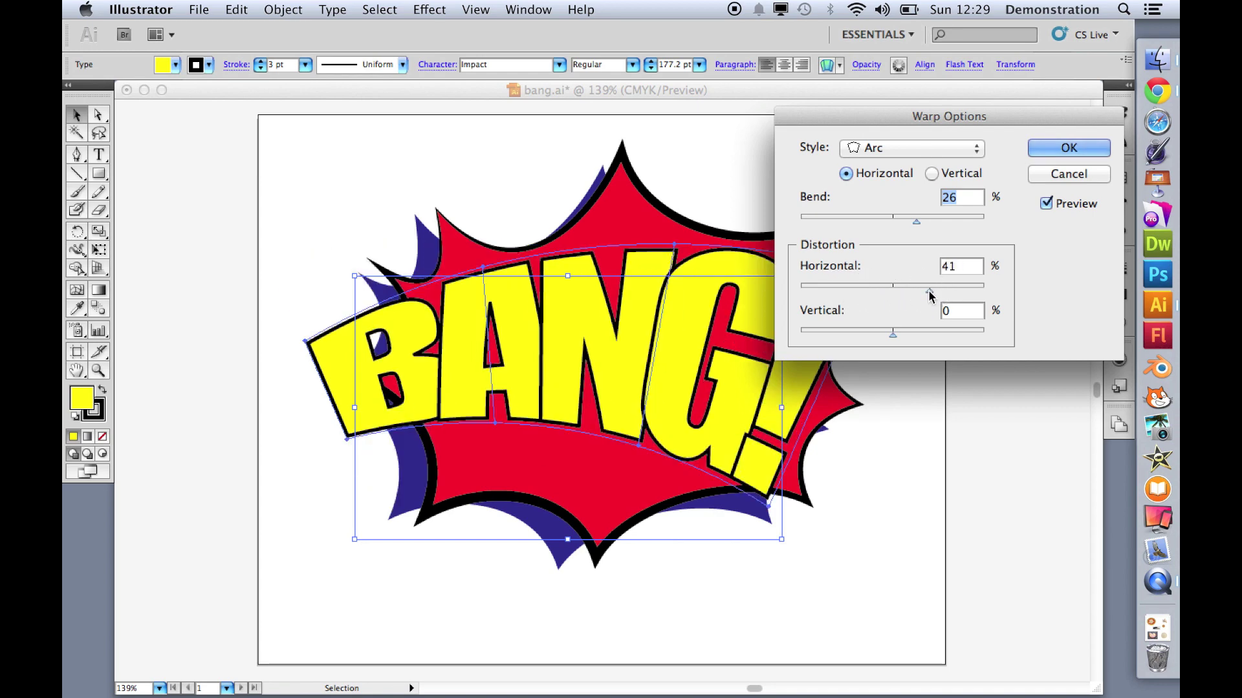
{"action": "mouse_move", "coordinate": [890, 337]}
{"action": "left_mouse_down"}
{"action": "mouse_move", "coordinate": [902, 335]}
{"action": "mouse_move", "coordinate": [884, 341]}
{"action": "left_mouse_up"}
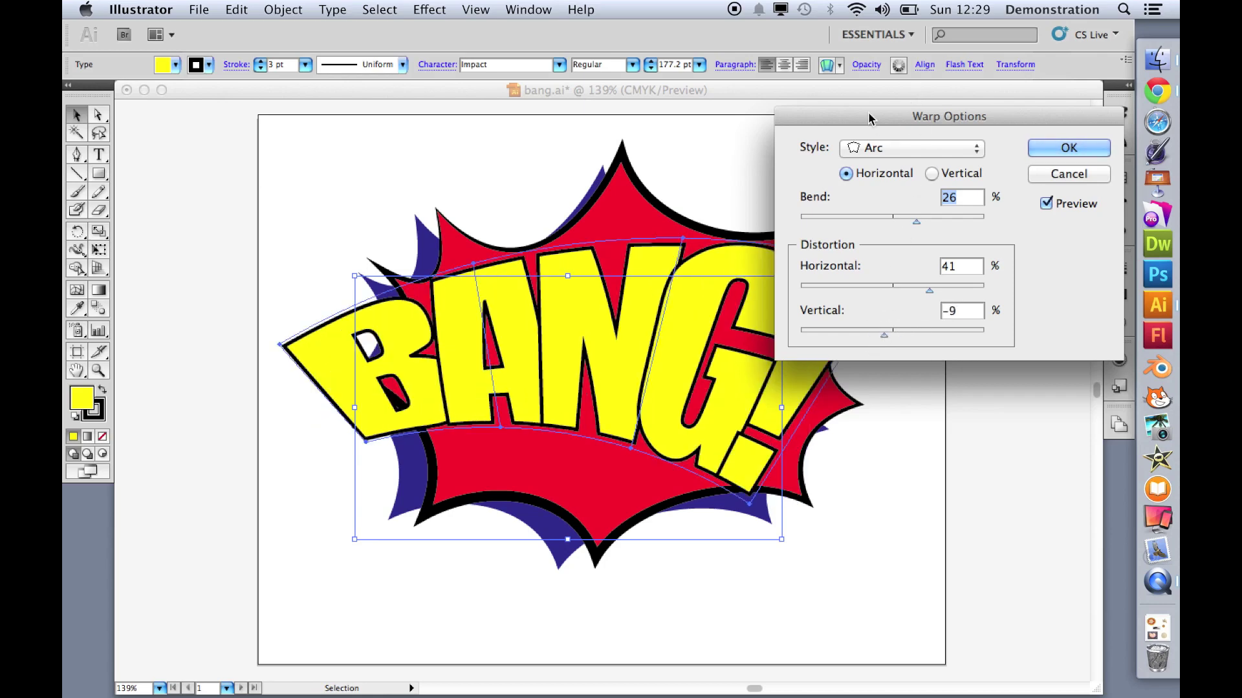
{"action": "left_click_drag", "start_coordinate": [870, 119], "coordinate": [739, 86]}
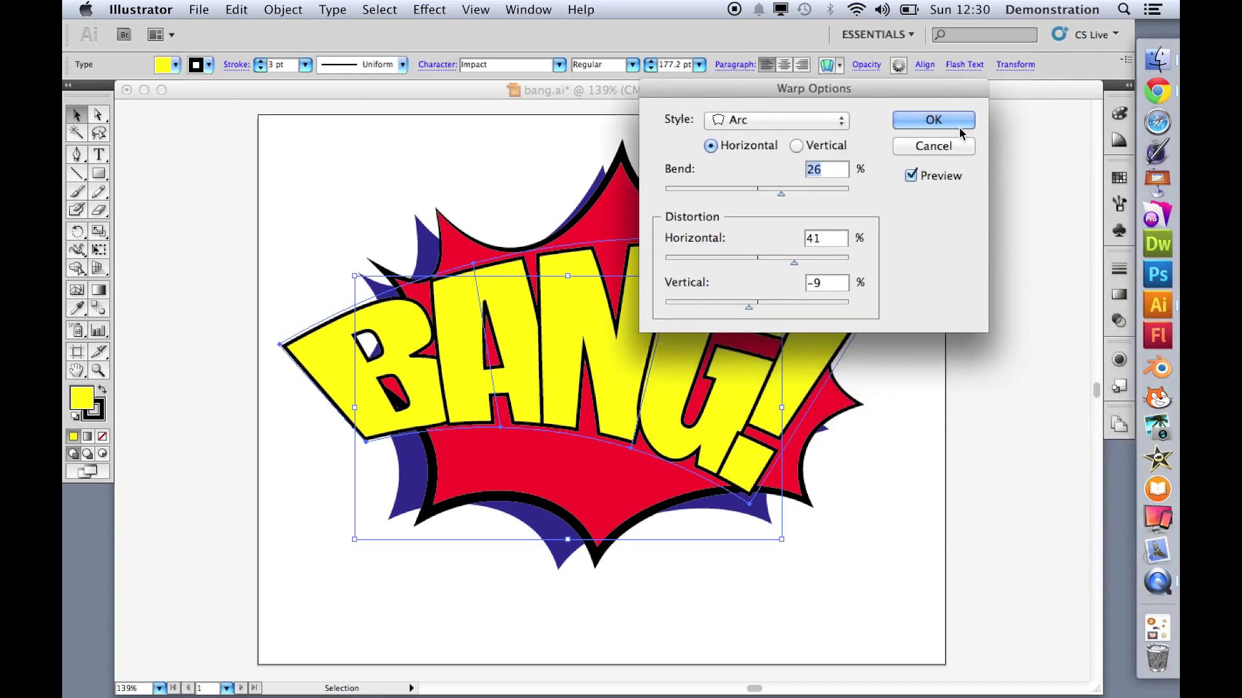
{"action": "left_click", "coordinate": [935, 120]}
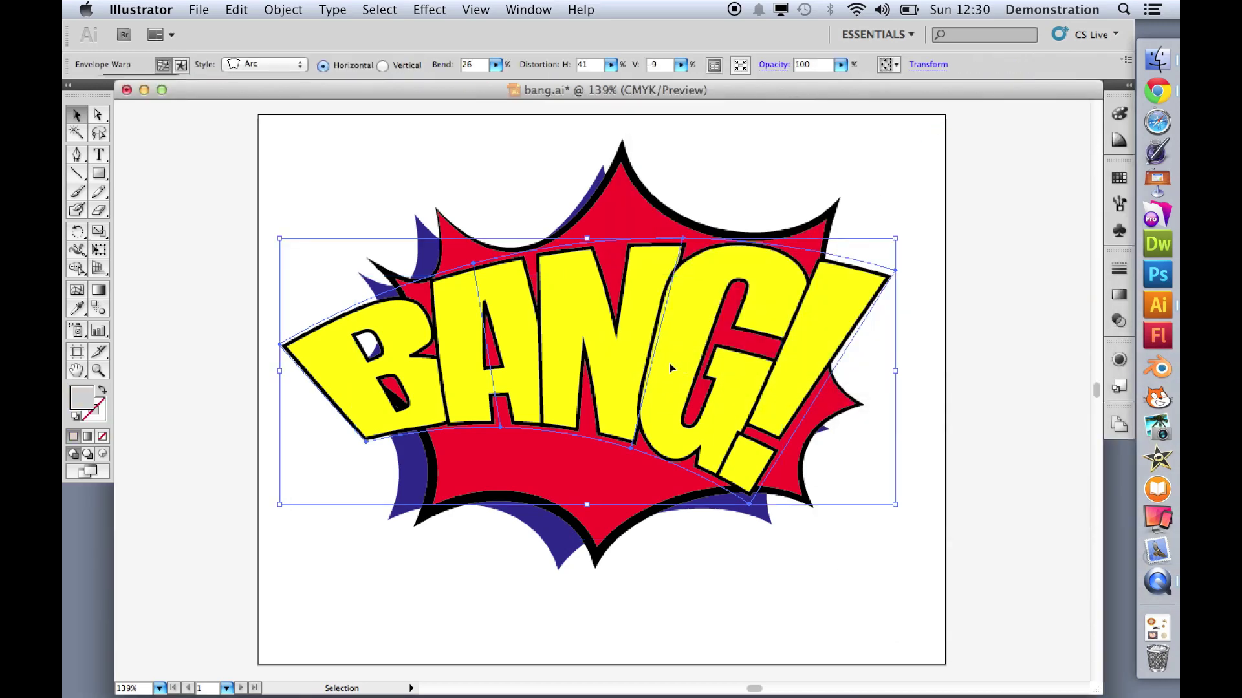
- Move the warped BANG! over the explosion, scale it down to fit, and nudge it upward
{"action": "left_click_drag", "start_coordinate": [671, 368], "coordinate": [708, 382]}
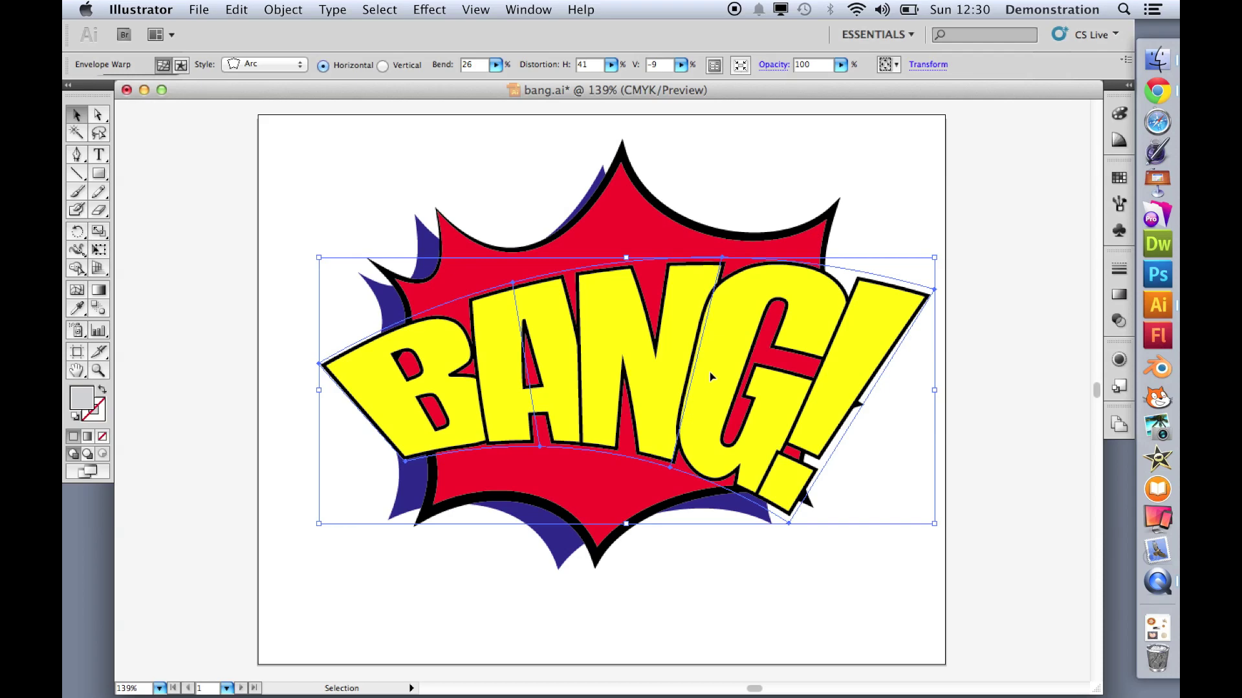
{"action": "left_click", "coordinate": [935, 258]}
{"action": "left_click_drag", "start_coordinate": [935, 258], "coordinate": [881, 280]}
{"action": "left_click_drag", "start_coordinate": [672, 387], "coordinate": [676, 366]}
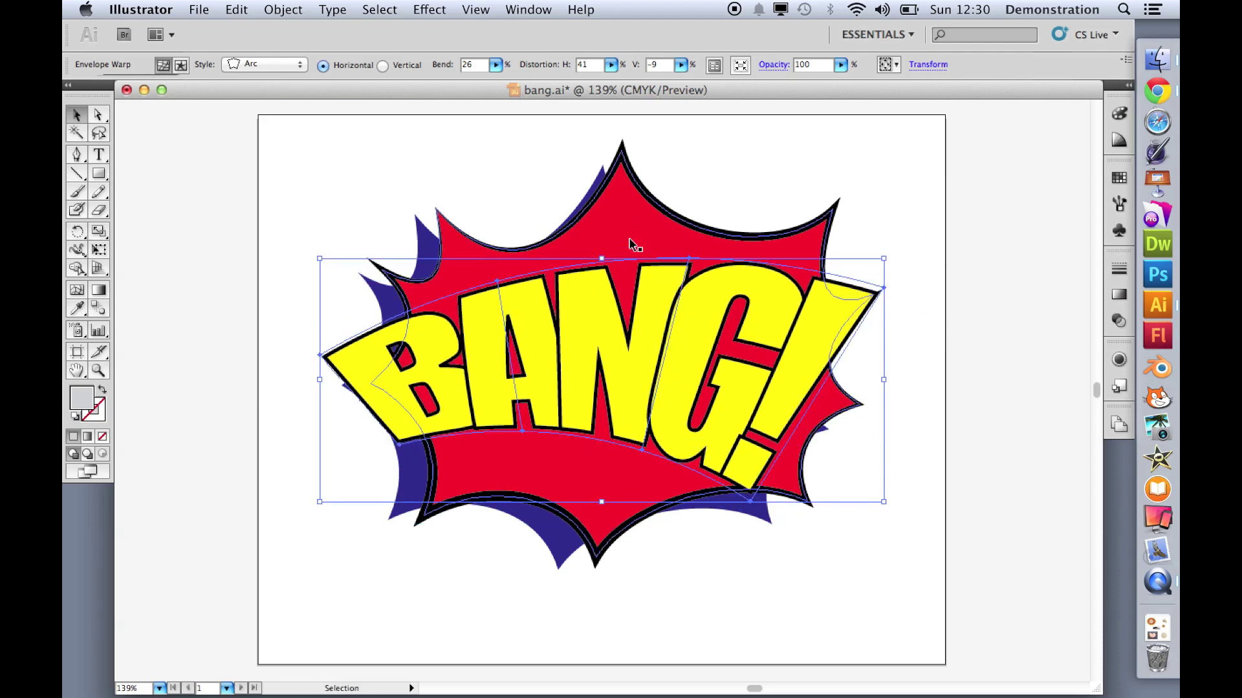
- Save the artwork as bang.ai and deselect everything
{"action": "left_click", "coordinate": [197, 9]}
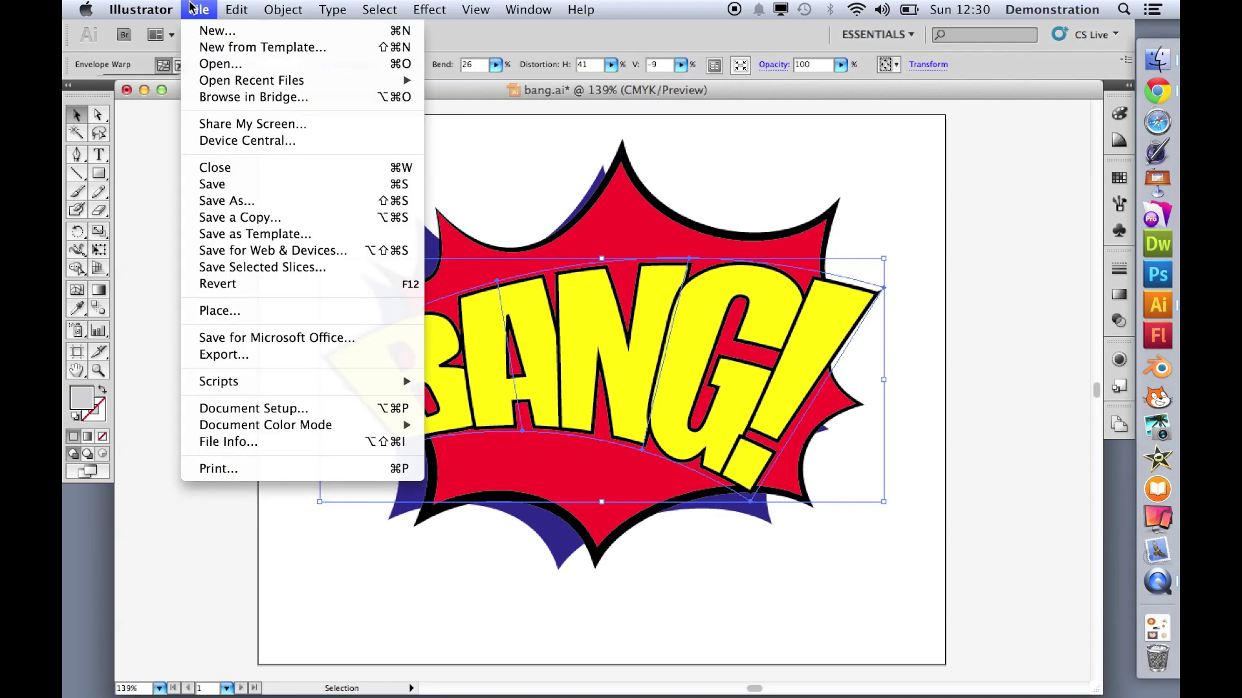
{"action": "left_click", "coordinate": [221, 186]}
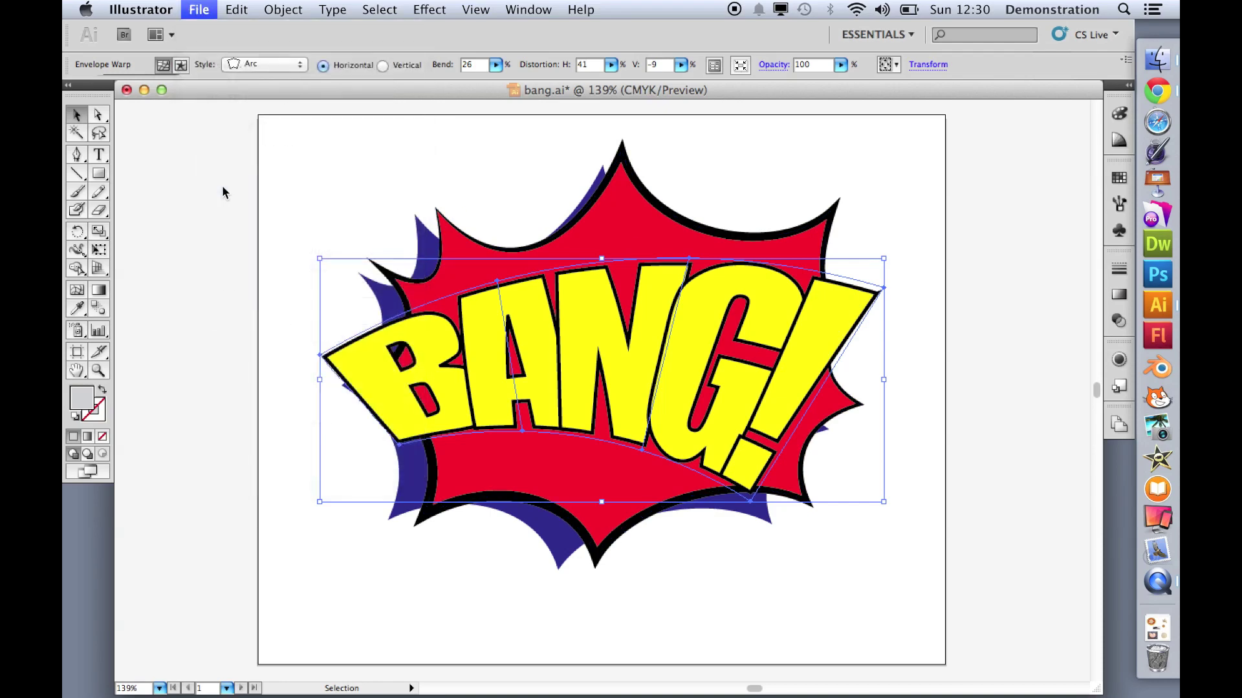
{"action": "left_click", "coordinate": [194, 464]}
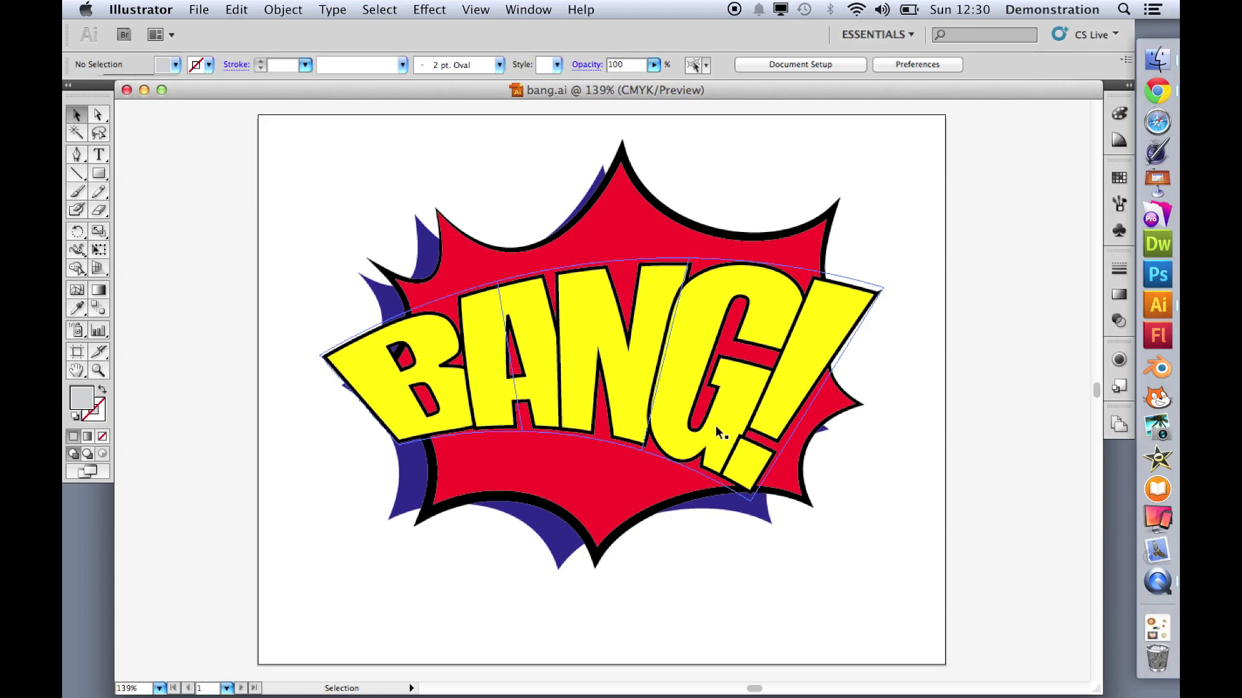